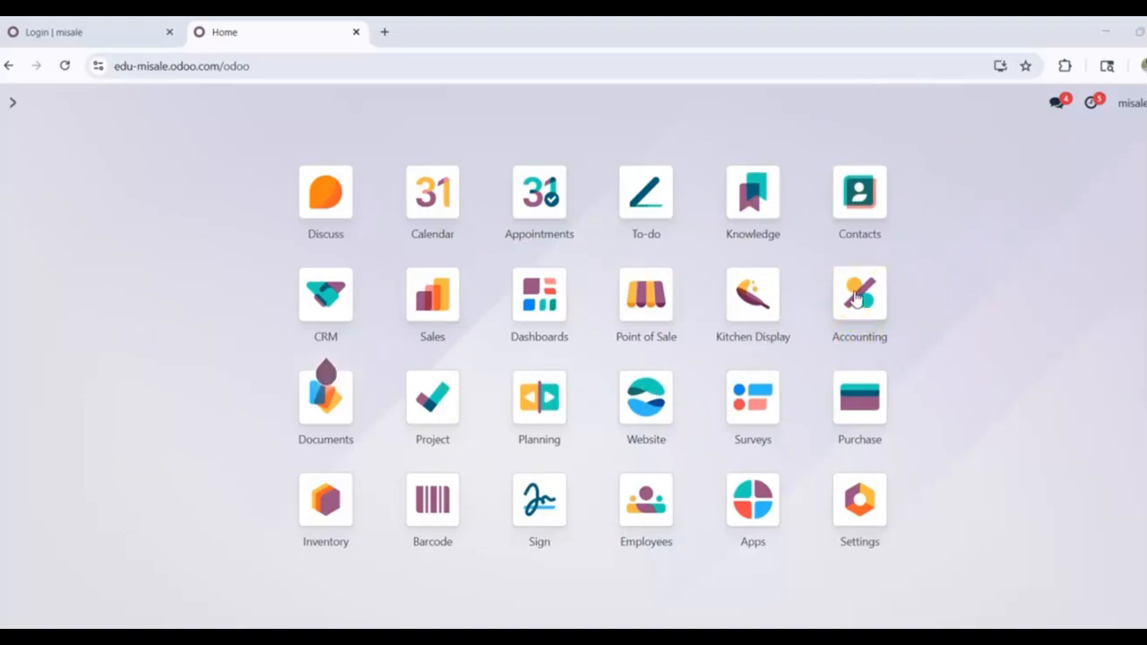
# Step: Open the Accounting app, glance at the Customers menu, then open the Customer Invoices list
pyautogui.click(857, 299)
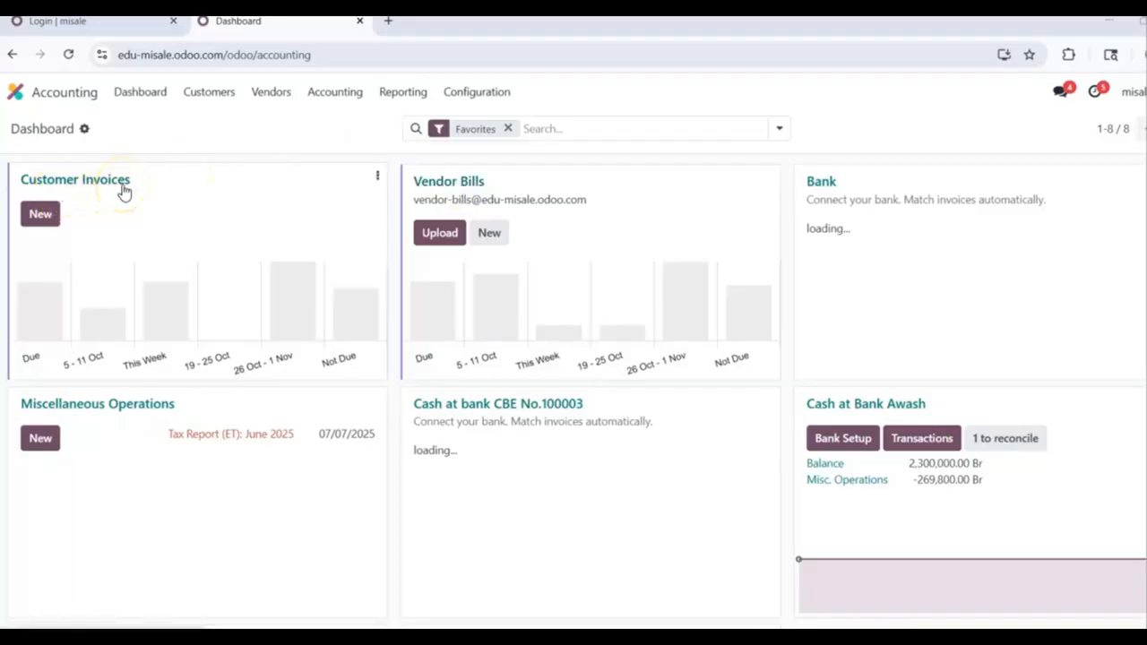
pyautogui.click(200, 100)
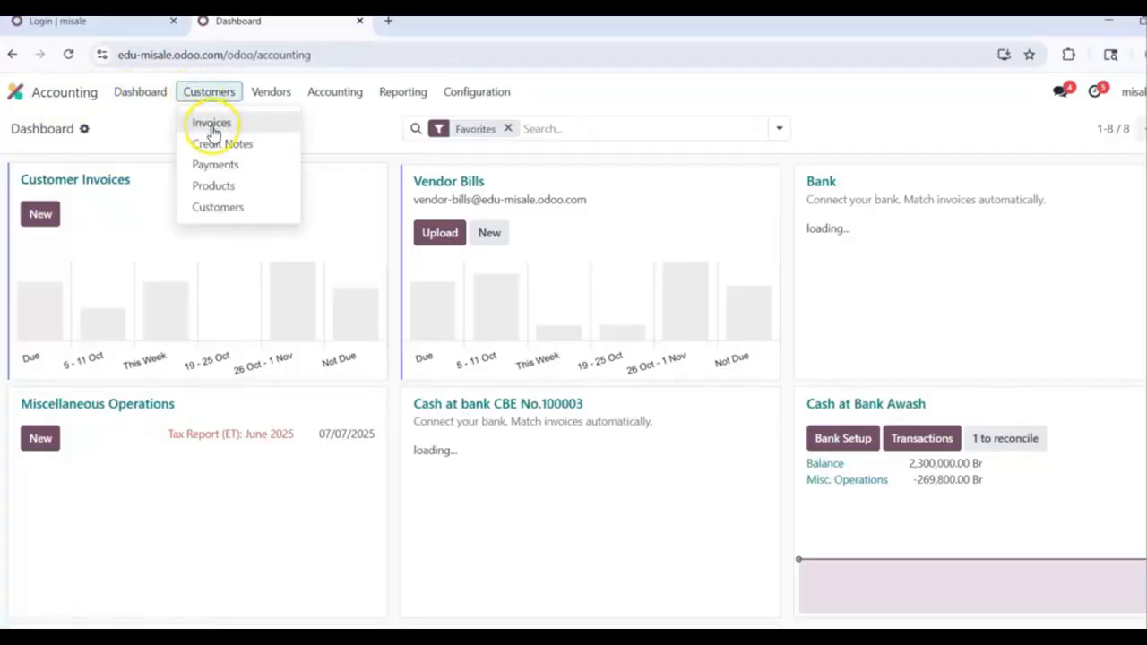
pyautogui.click(362, 199)
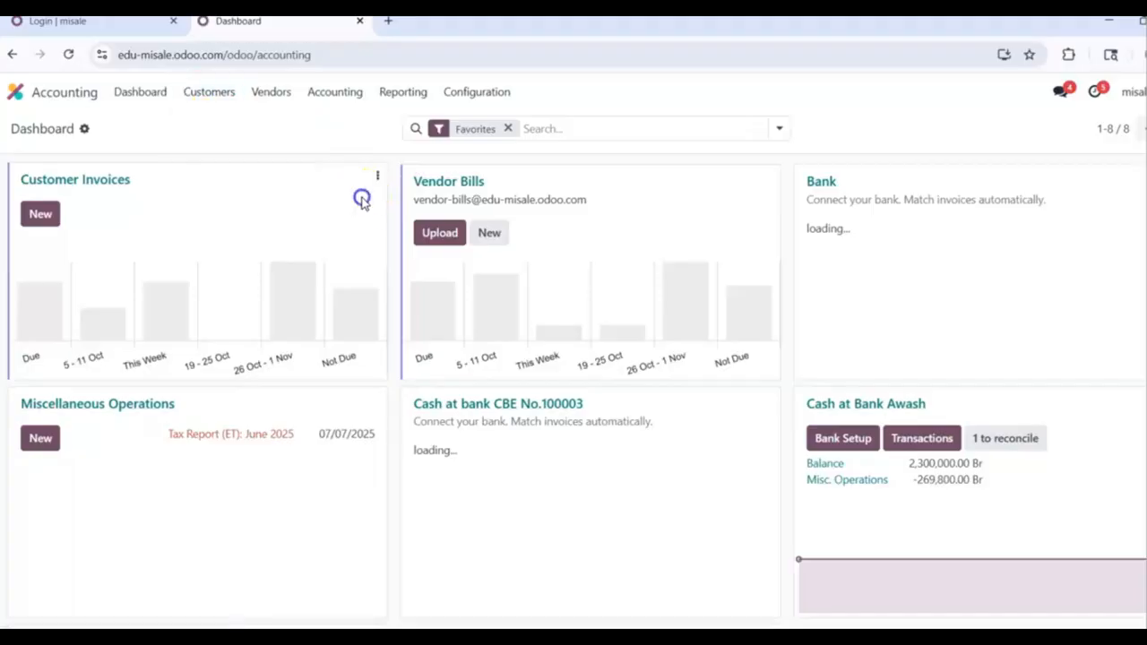
pyautogui.click(104, 185)
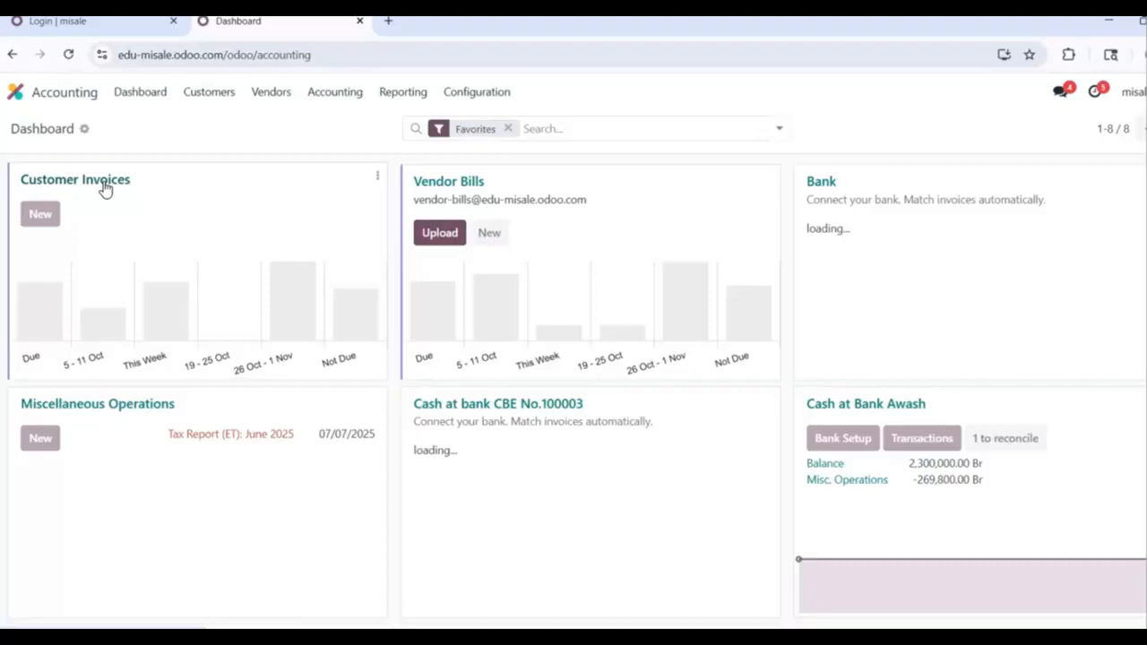
pyautogui.click(40, 215)
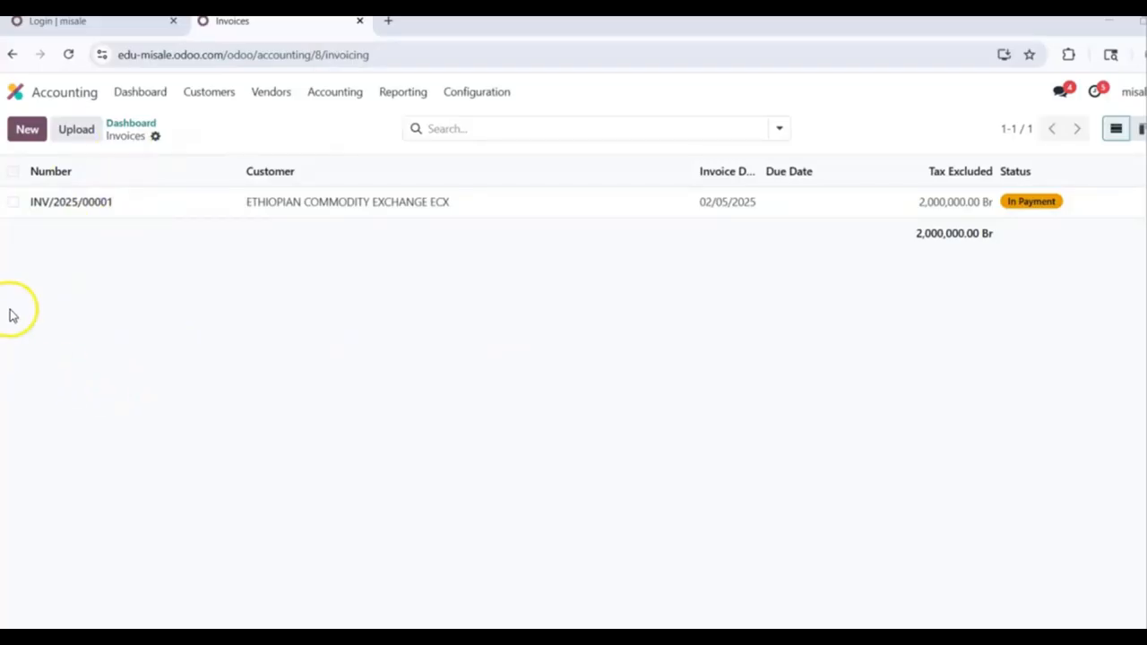
# Step: Start a new draft customer invoice from the Customer Invoices list
pyautogui.click(33, 135)
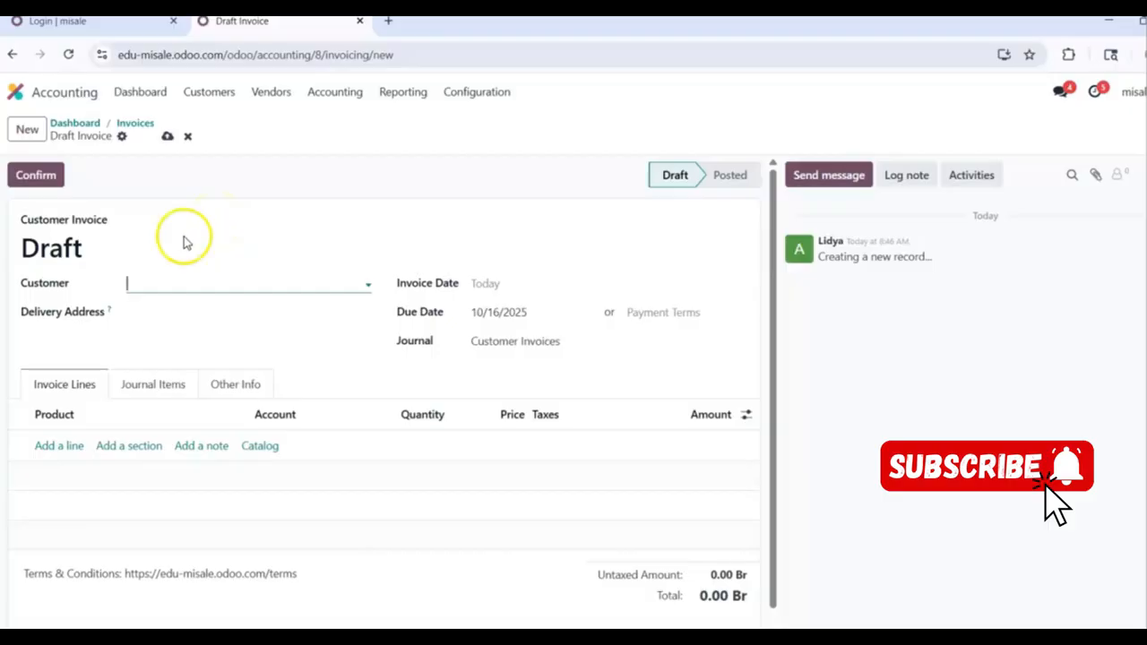
# Step: Pick the customer, set invoice date 16 October 2025, and add an empty invoice line
pyautogui.click(153, 286)
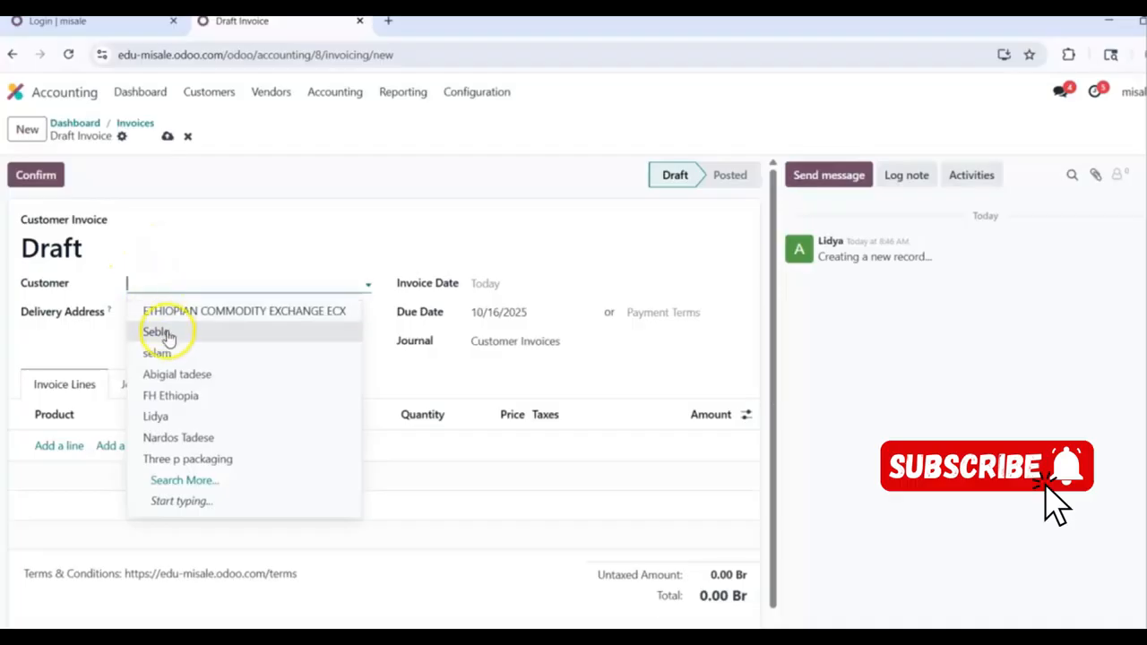
pyautogui.click(167, 336)
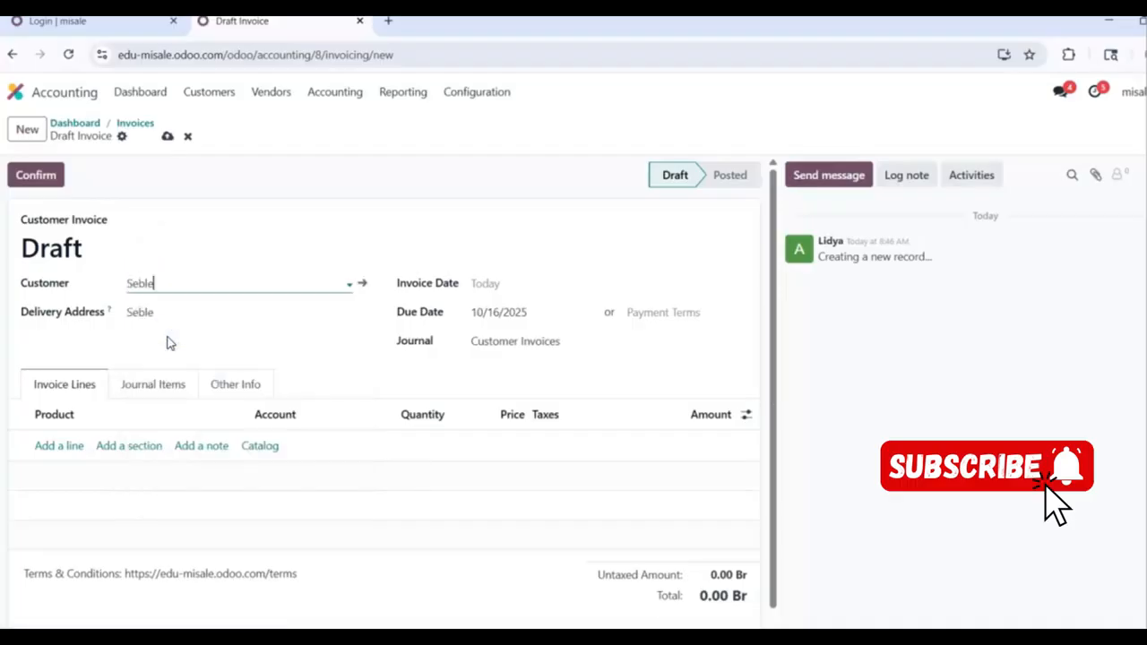
pyautogui.click(484, 285)
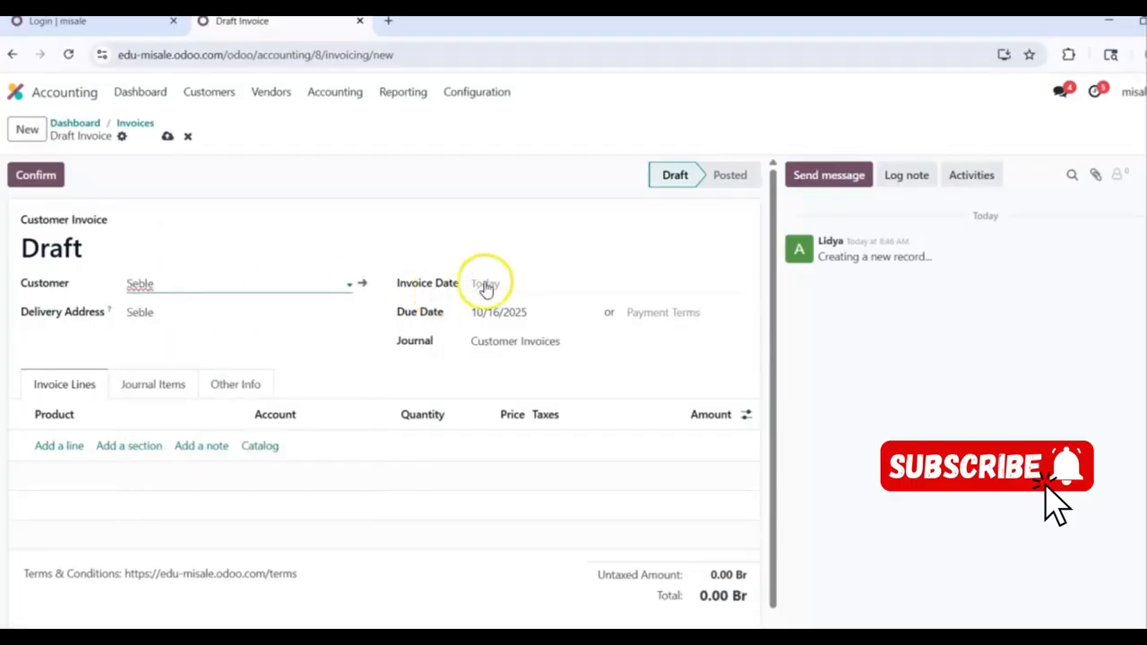
pyautogui.click(513, 285)
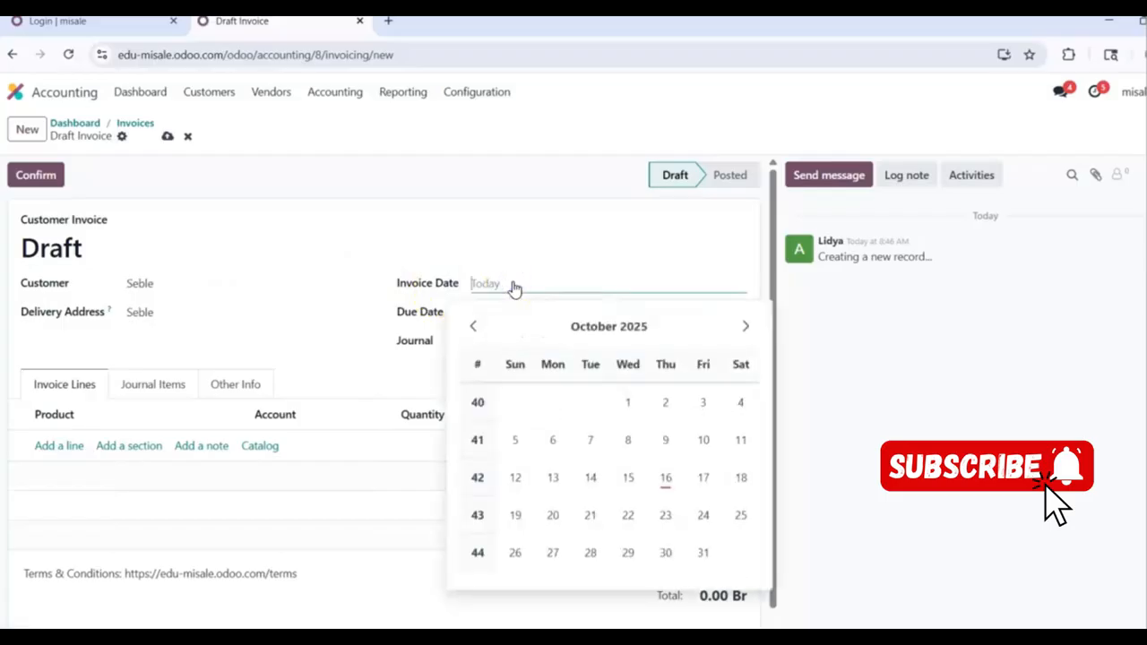
pyautogui.click(668, 476)
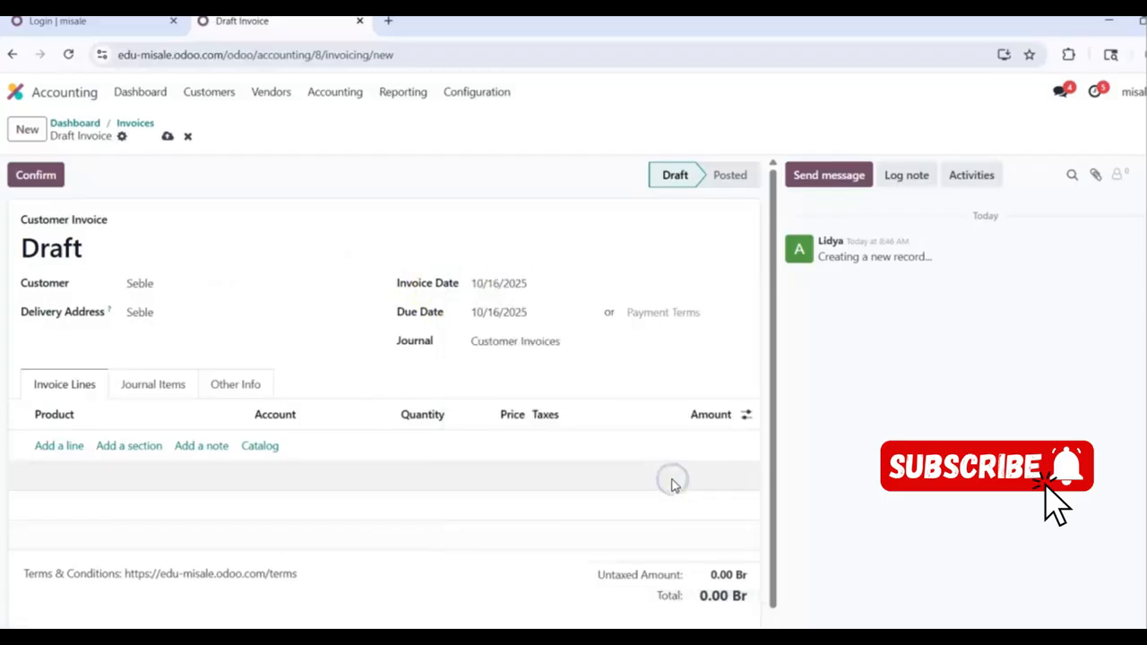
pyautogui.click(59, 446)
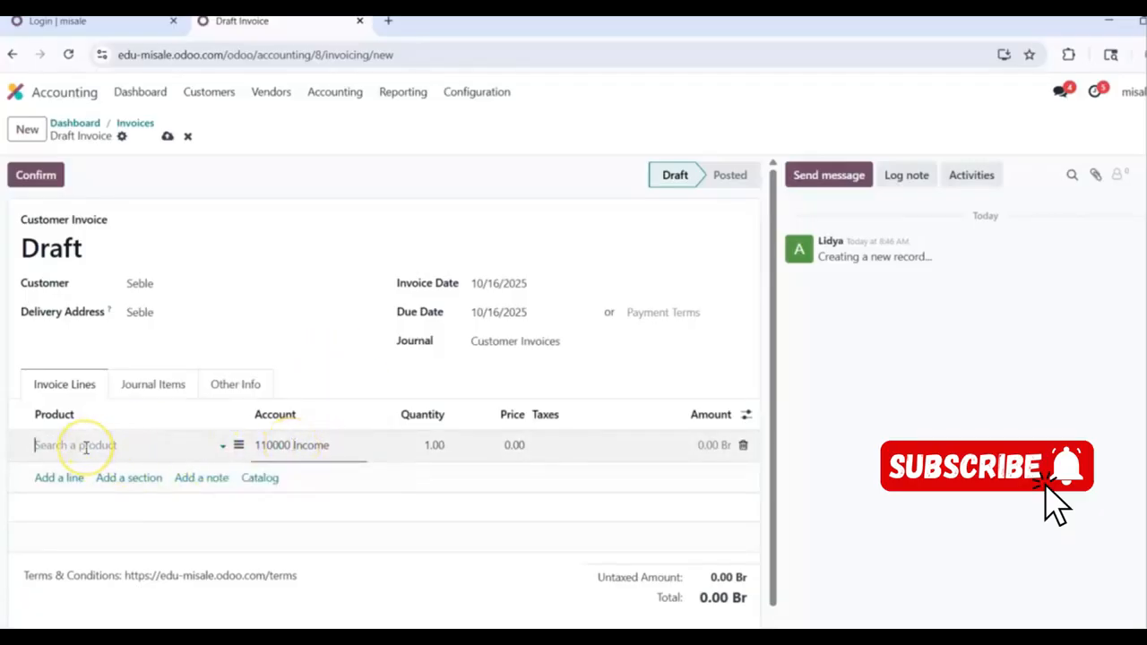
# Step: Set the line product to coffee, booked to 110000 Income from sales of Coffee
pyautogui.write('co')
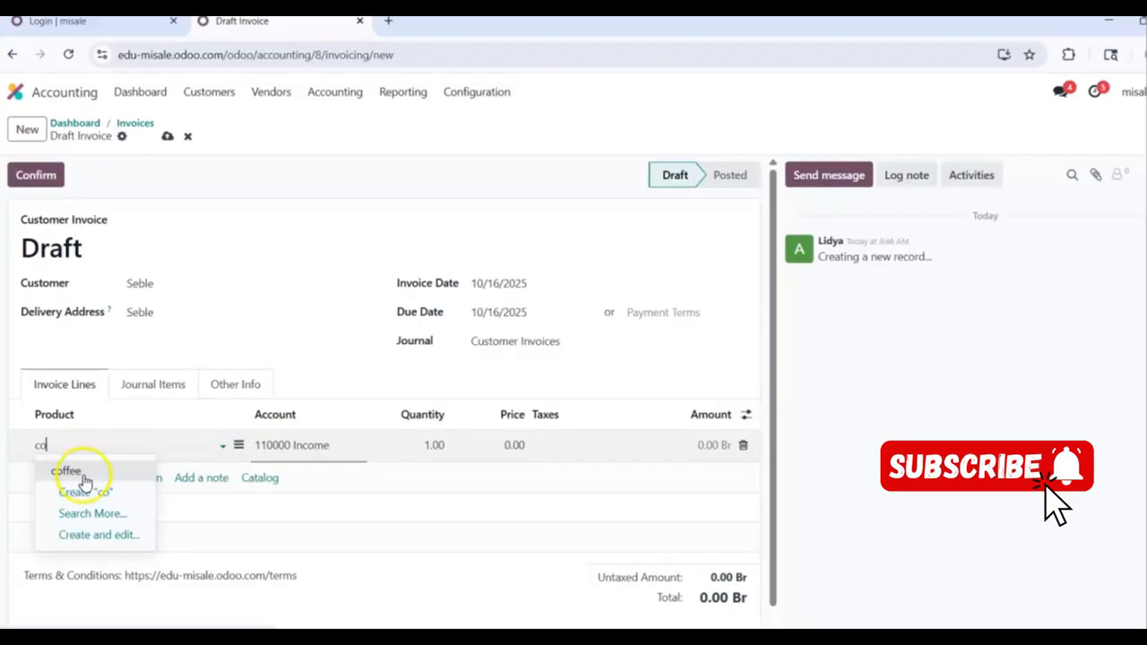
pyautogui.click(81, 474)
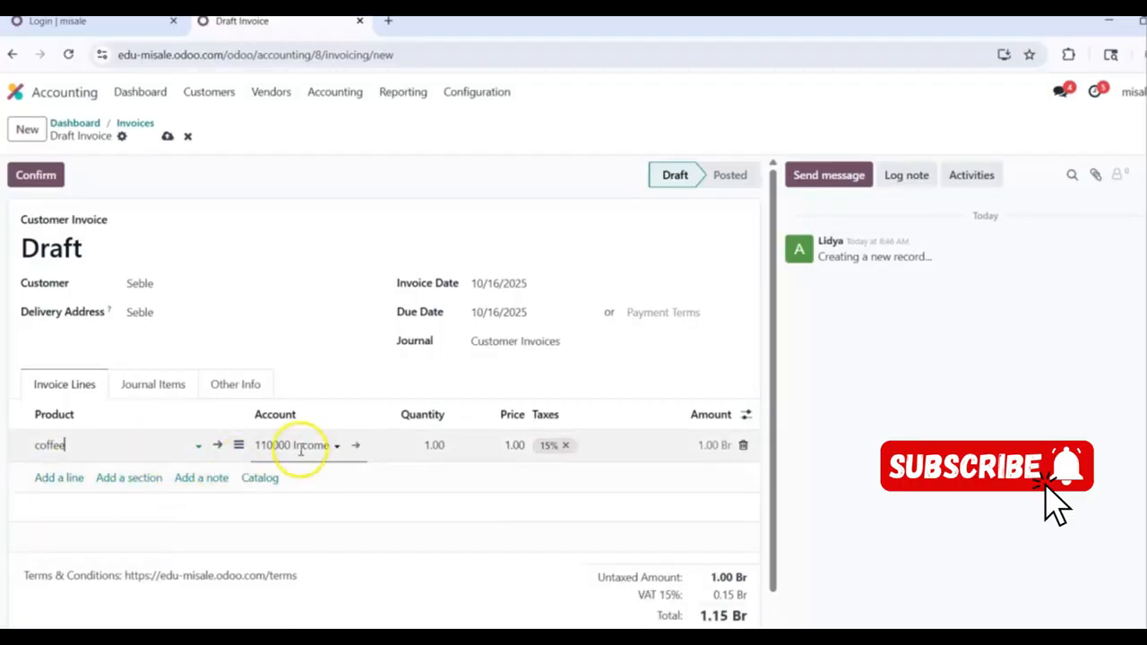
pyautogui.click(337, 448)
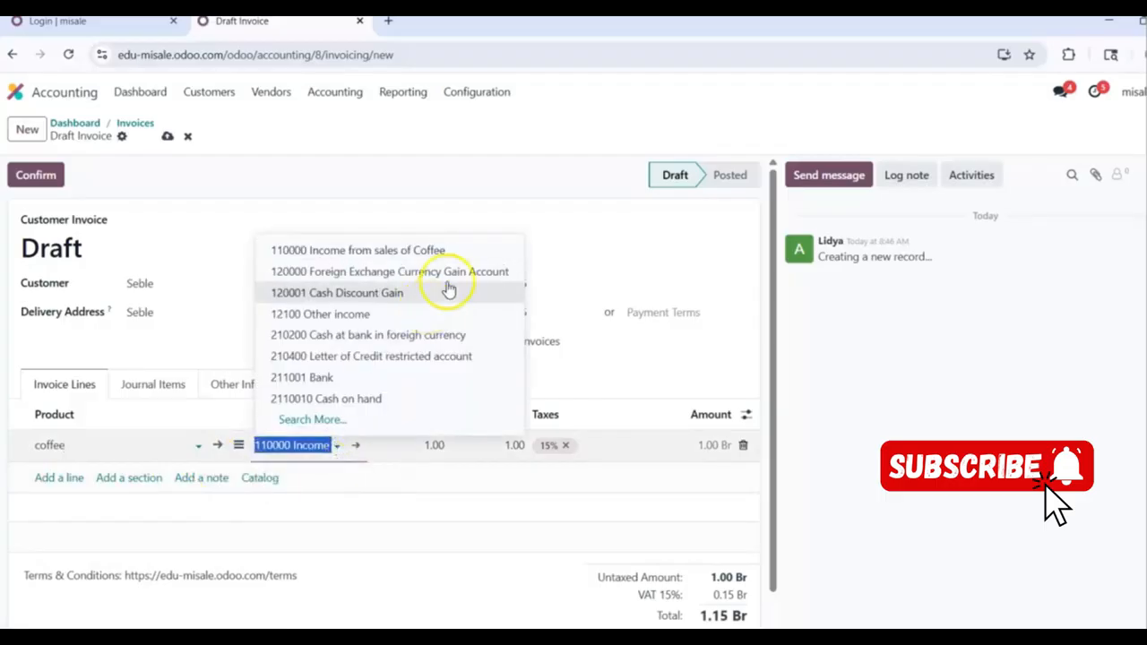
pyautogui.click(452, 251)
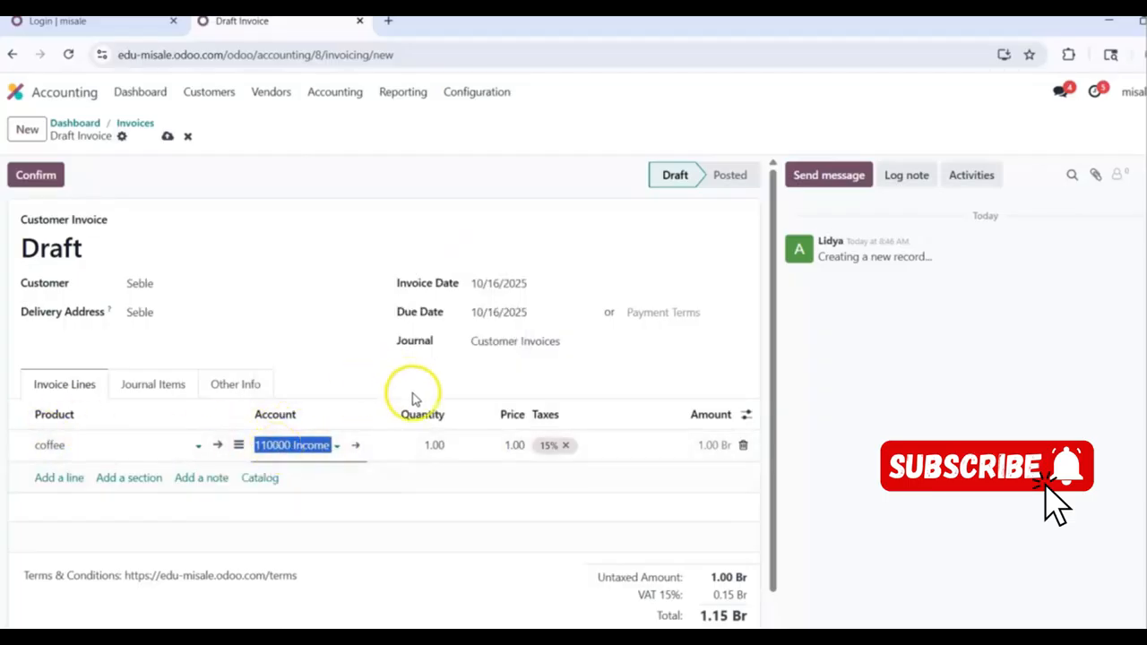
# Step: Enter quantity 1,000 and price 1,200.00 with 15% VAT, totalling 1,380,000.00 Br
pyautogui.click(433, 447)
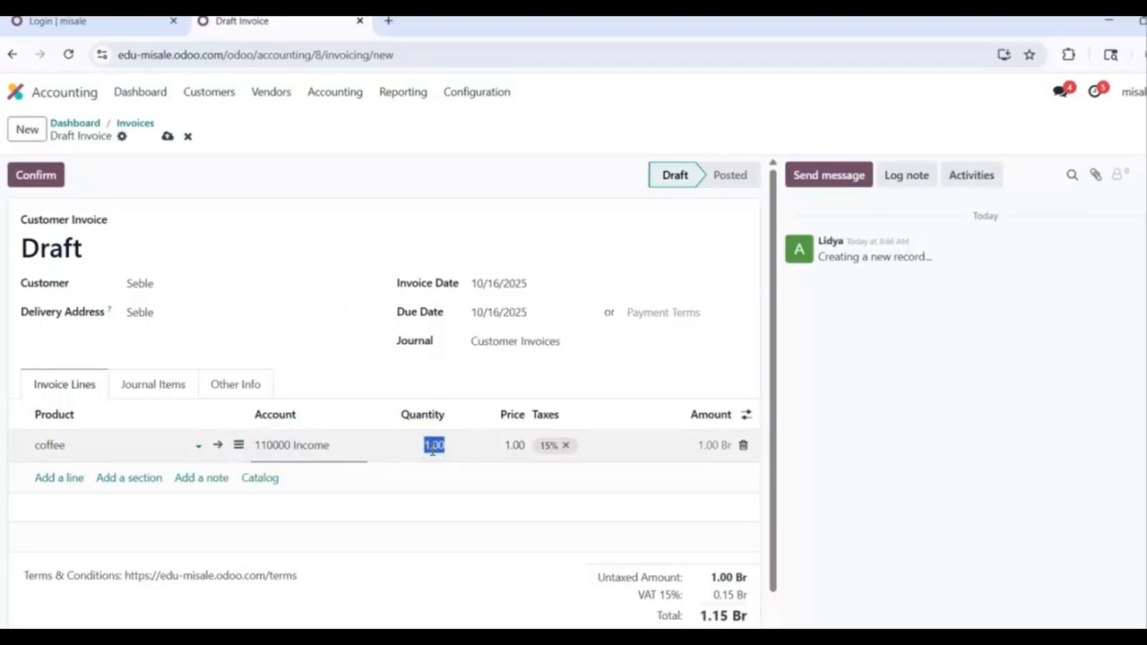
pyautogui.write('1')
pyautogui.click(513, 445)
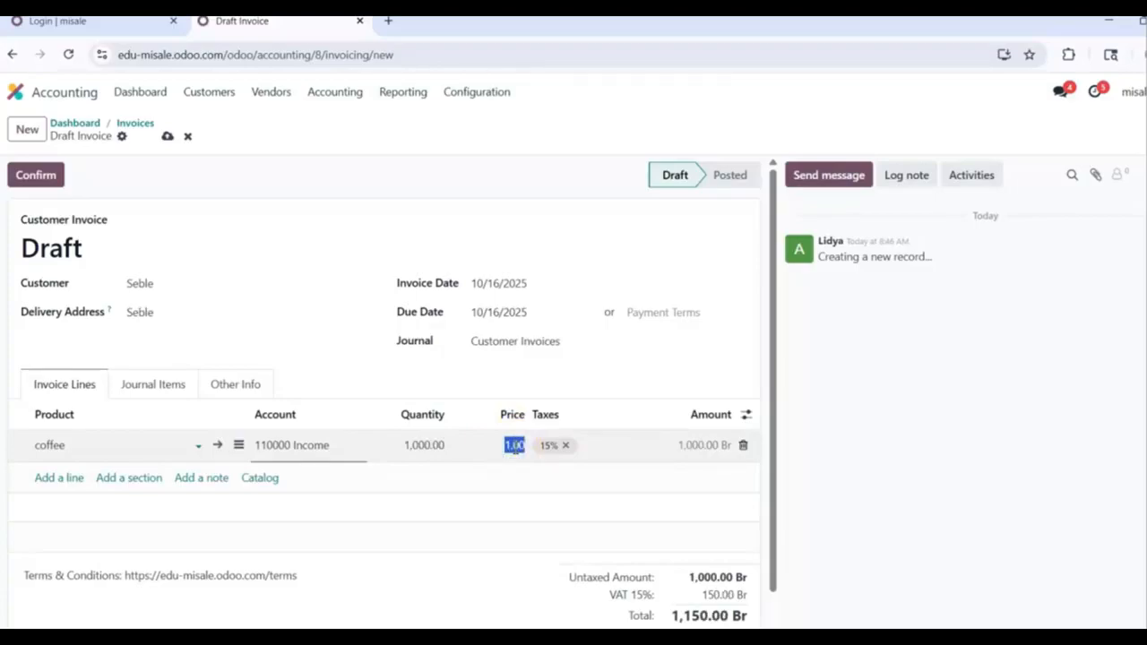
pyautogui.write('2')
pyautogui.click(415, 455)
pyautogui.click(506, 448)
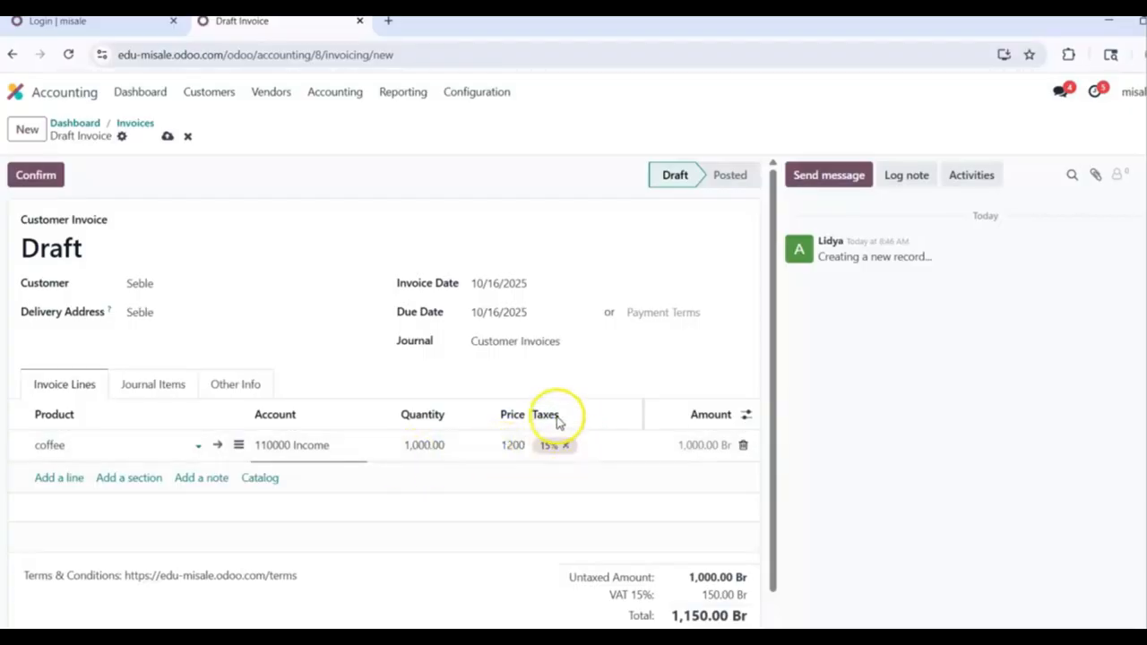
pyautogui.click(596, 440)
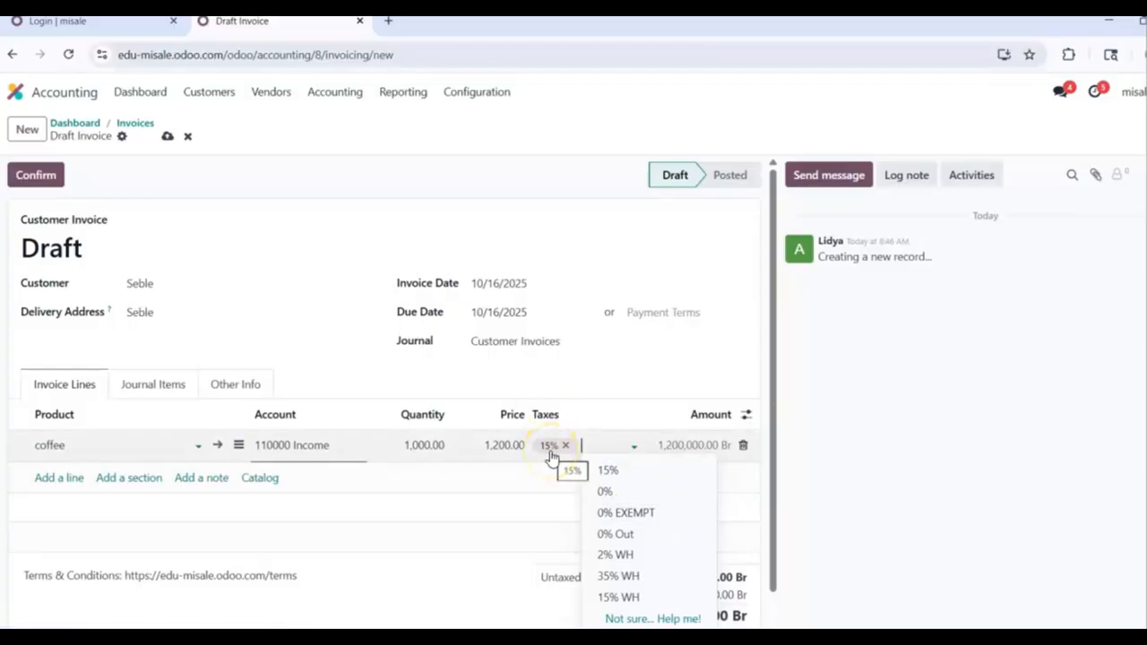
pyautogui.click(597, 213)
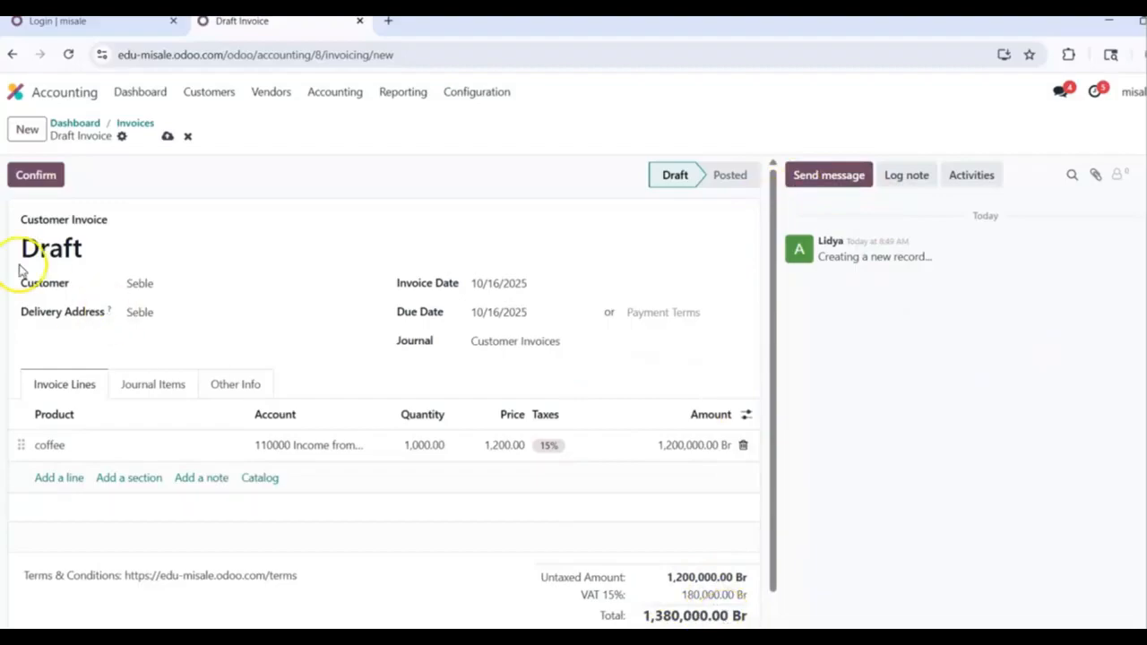
# Step: Confirm the invoice as INV/2025/00002 and open its 1,380,000.00 Br payment dialog
pyautogui.click(36, 183)
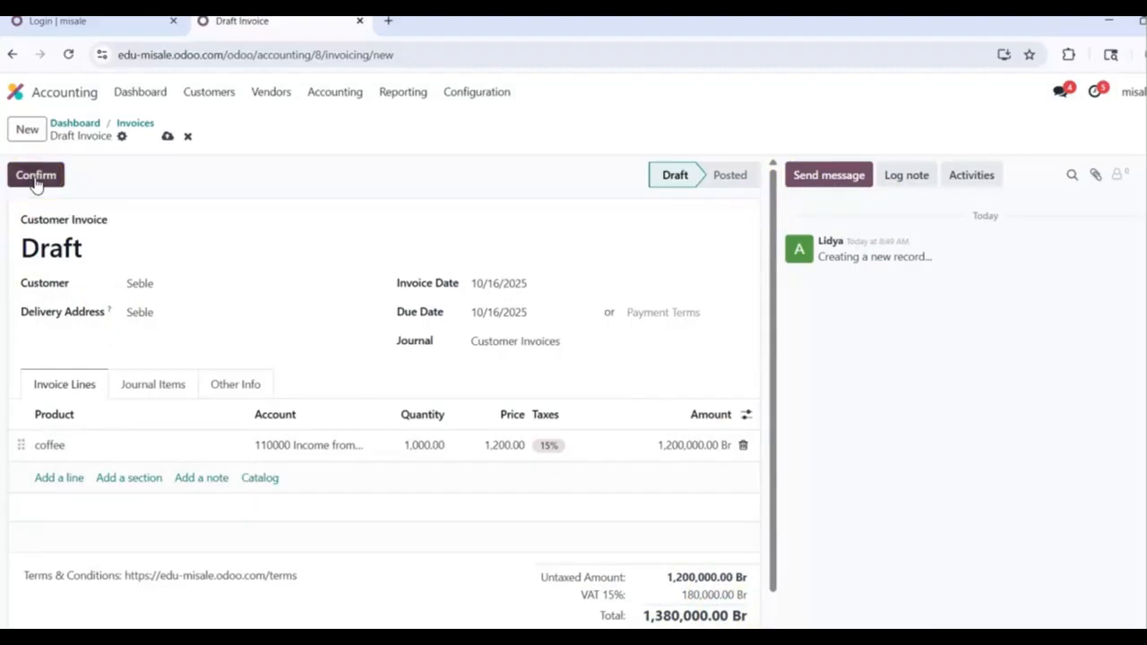
pyautogui.click(32, 187)
pyautogui.click(27, 183)
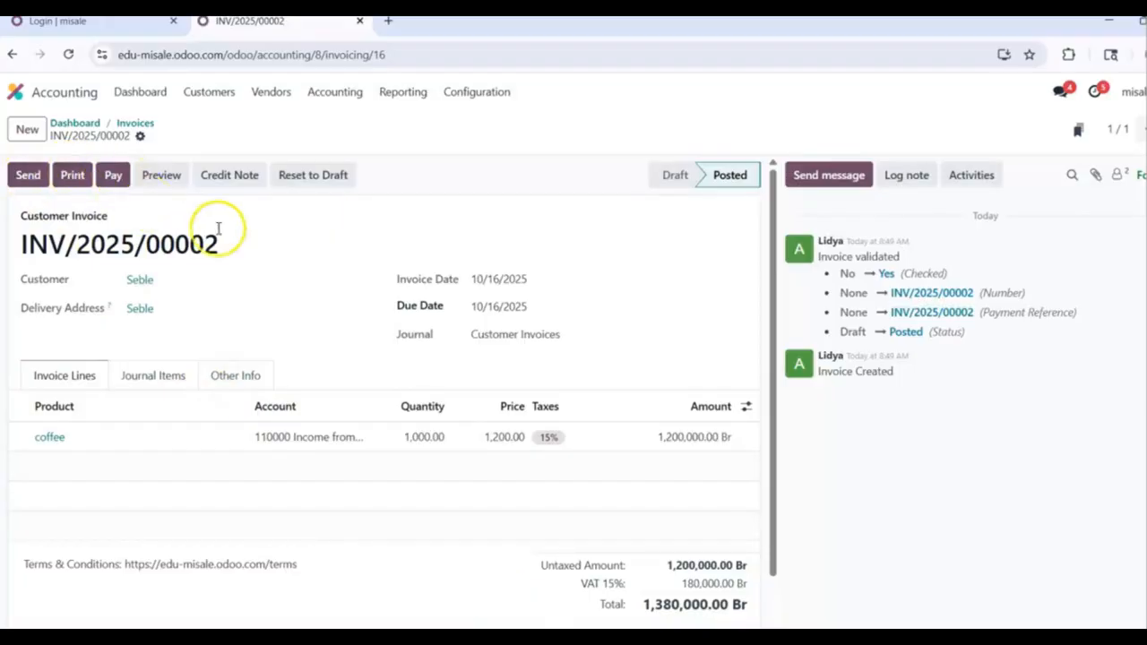
pyautogui.click(113, 179)
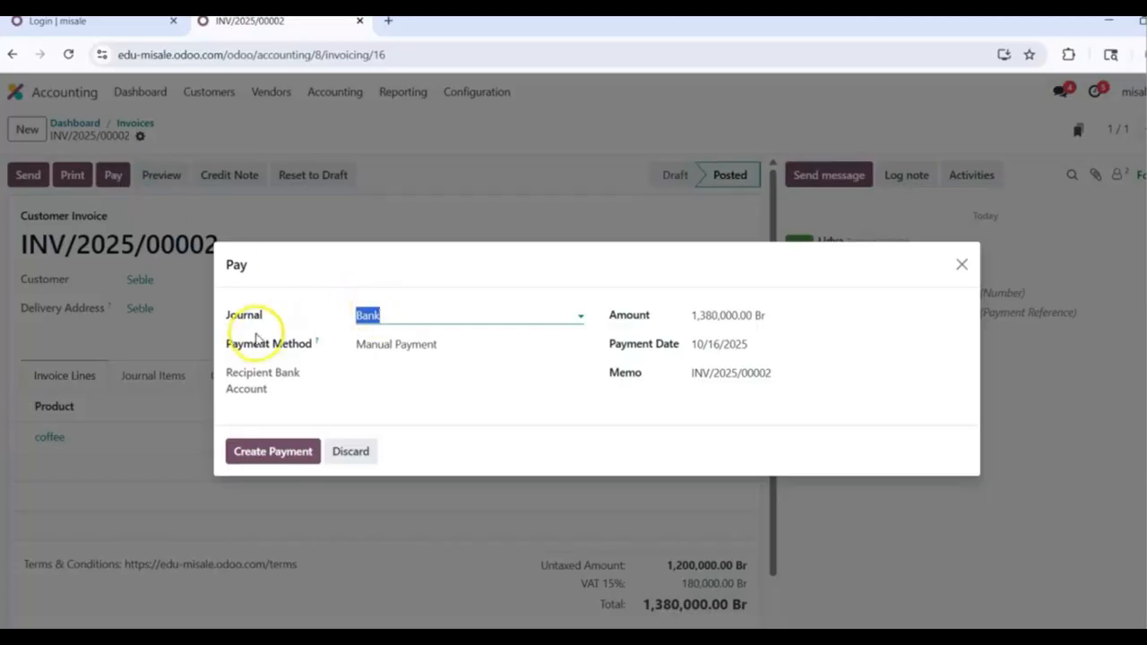
# Step: Create the 1,380,000.00 Br payment into the Cash at bank CBE No.100003 journal
pyautogui.click(576, 315)
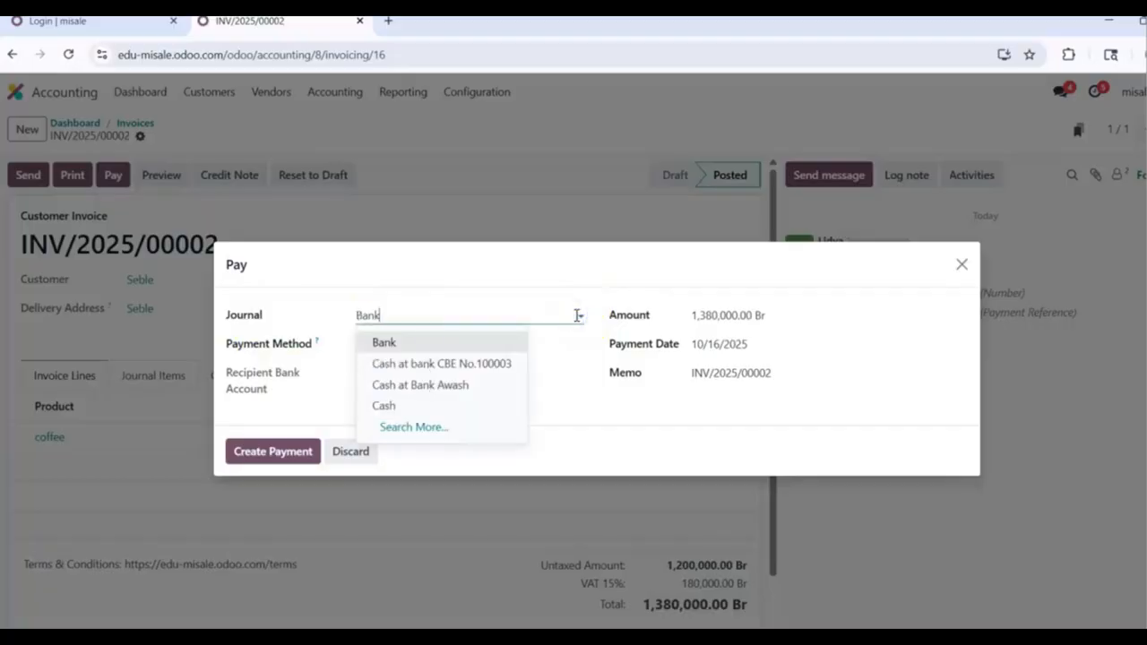
pyautogui.click(477, 363)
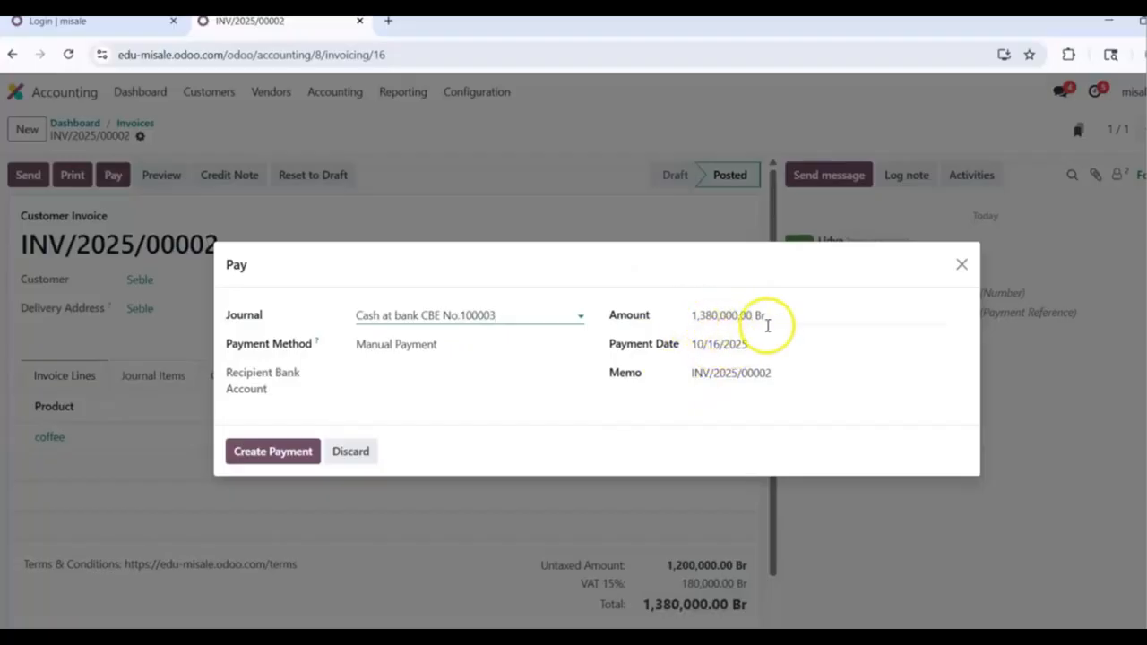
pyautogui.click(280, 454)
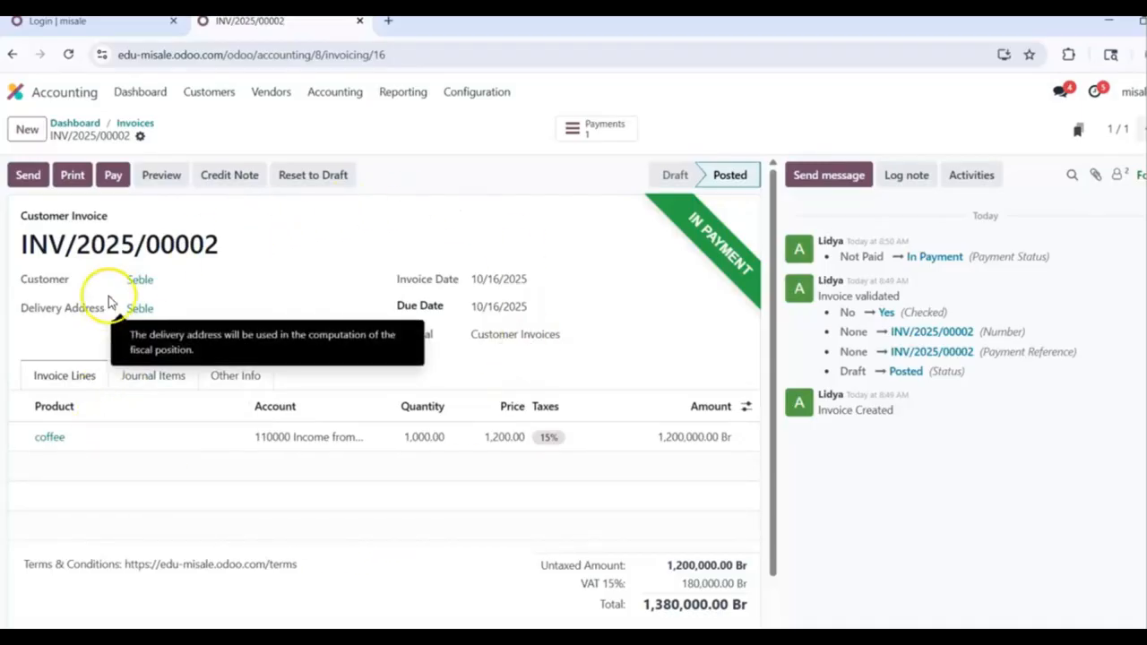
# Step: Start another customer invoice for the customer, dated 10/16/2025, with a new line
pyautogui.click(139, 127)
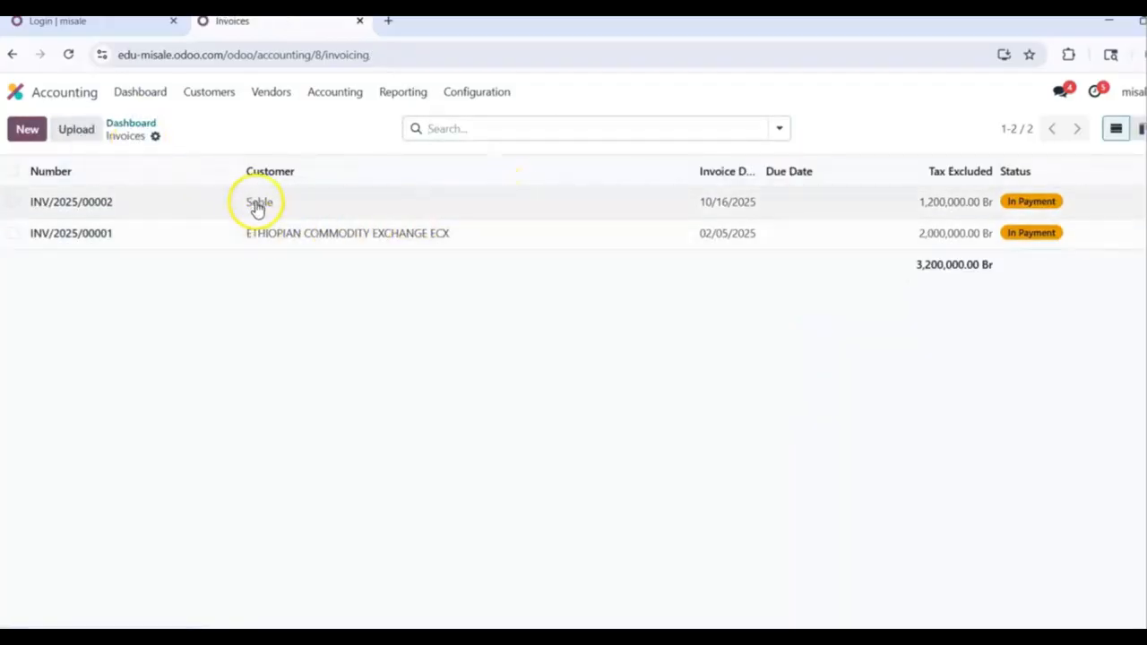
pyautogui.click(25, 132)
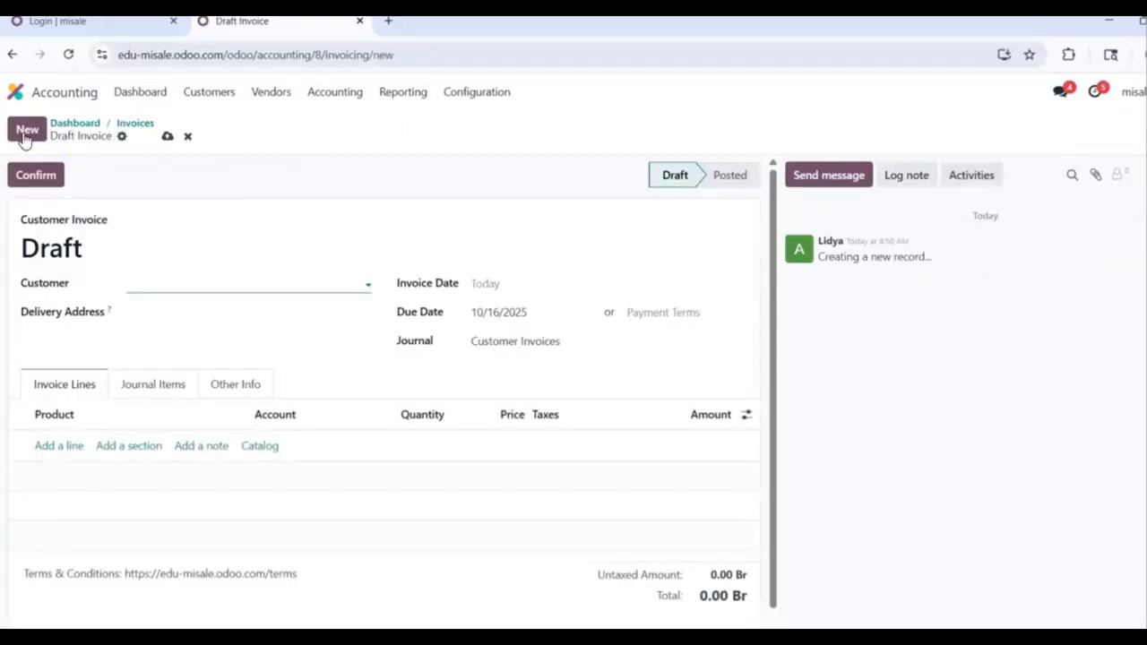
pyautogui.click(179, 281)
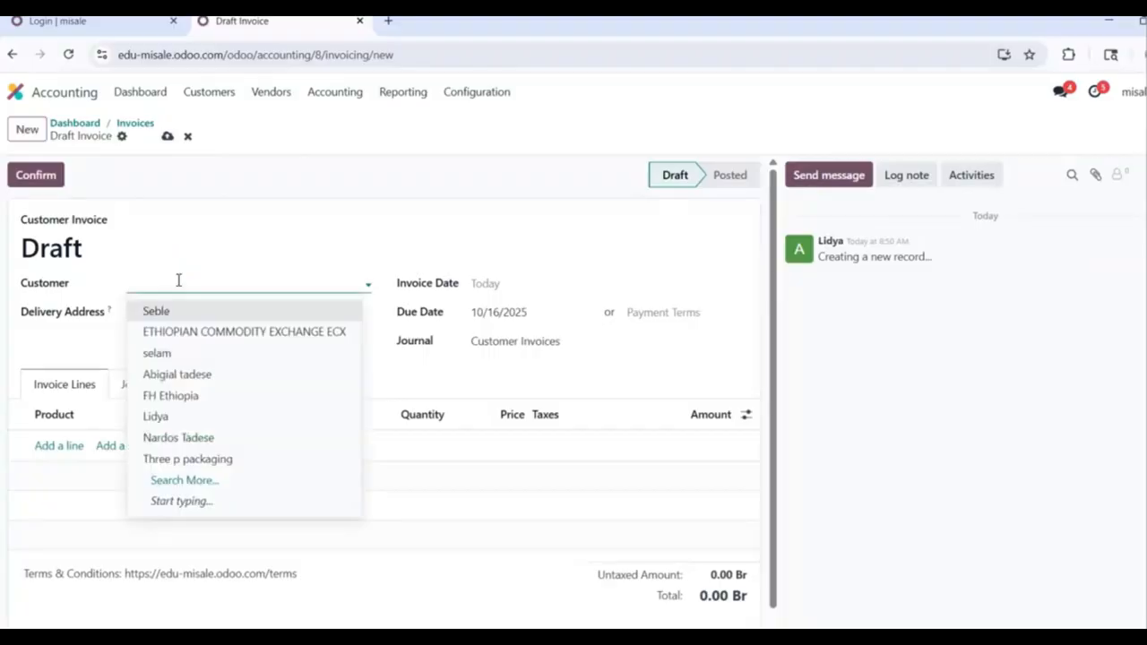
pyautogui.click(227, 447)
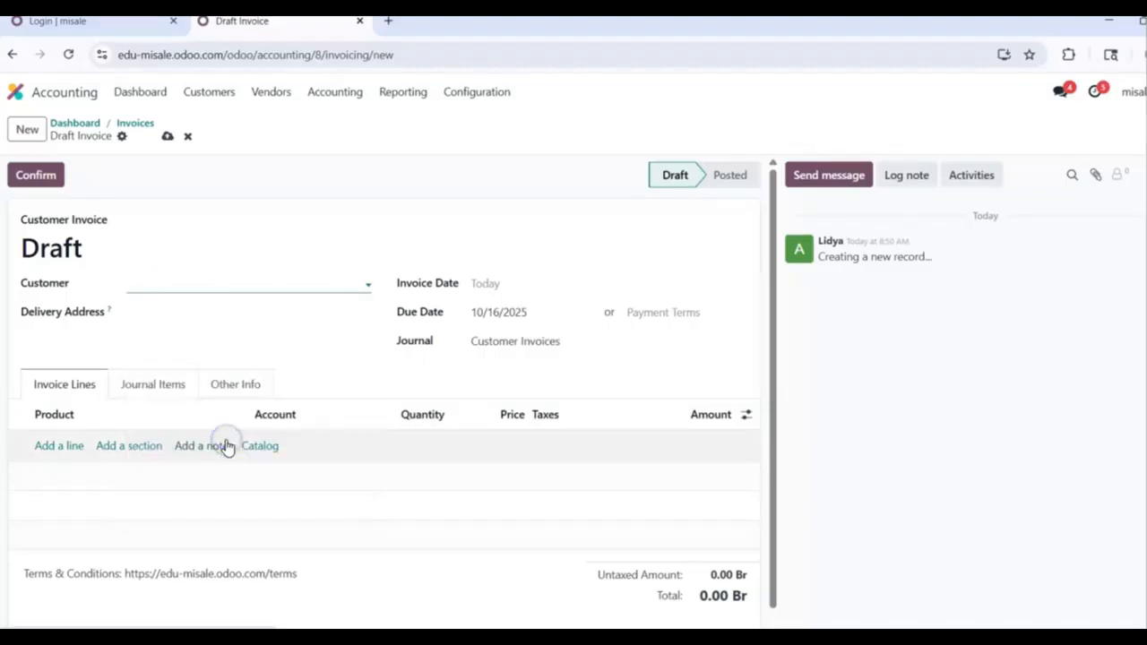
pyautogui.click(538, 290)
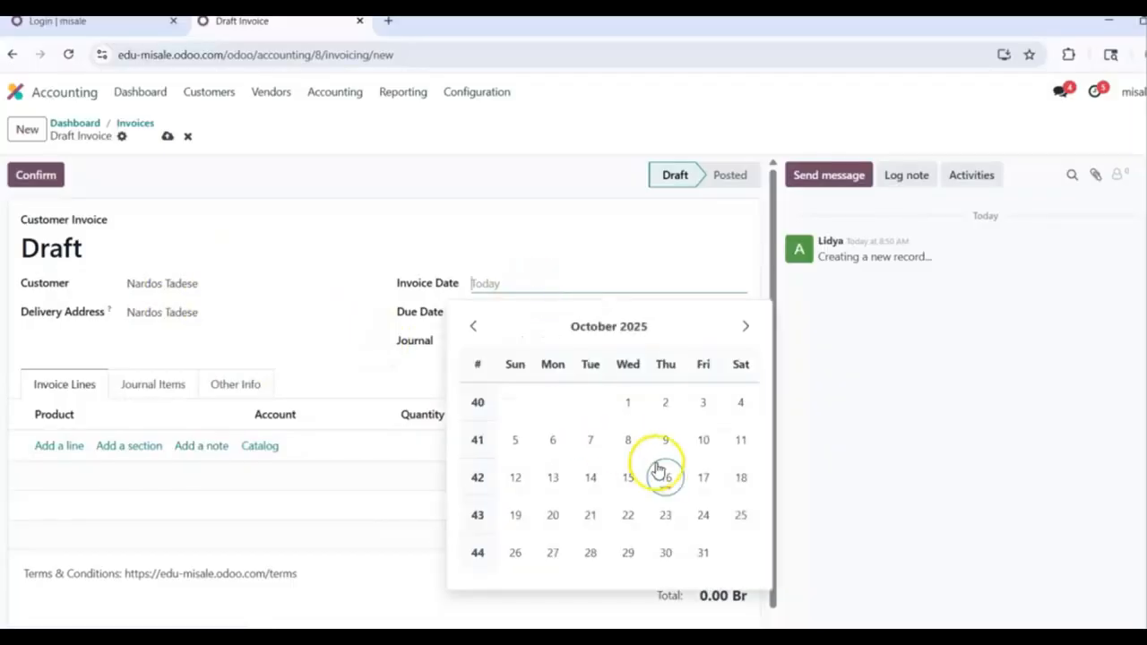
pyautogui.click(663, 482)
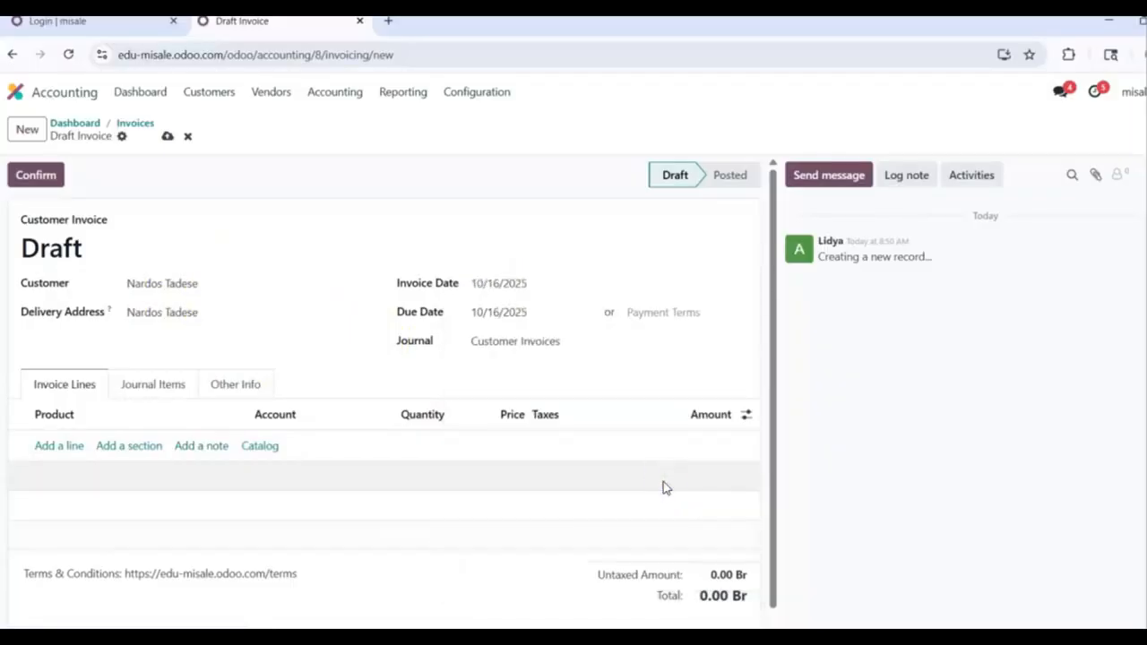
pyautogui.click(45, 448)
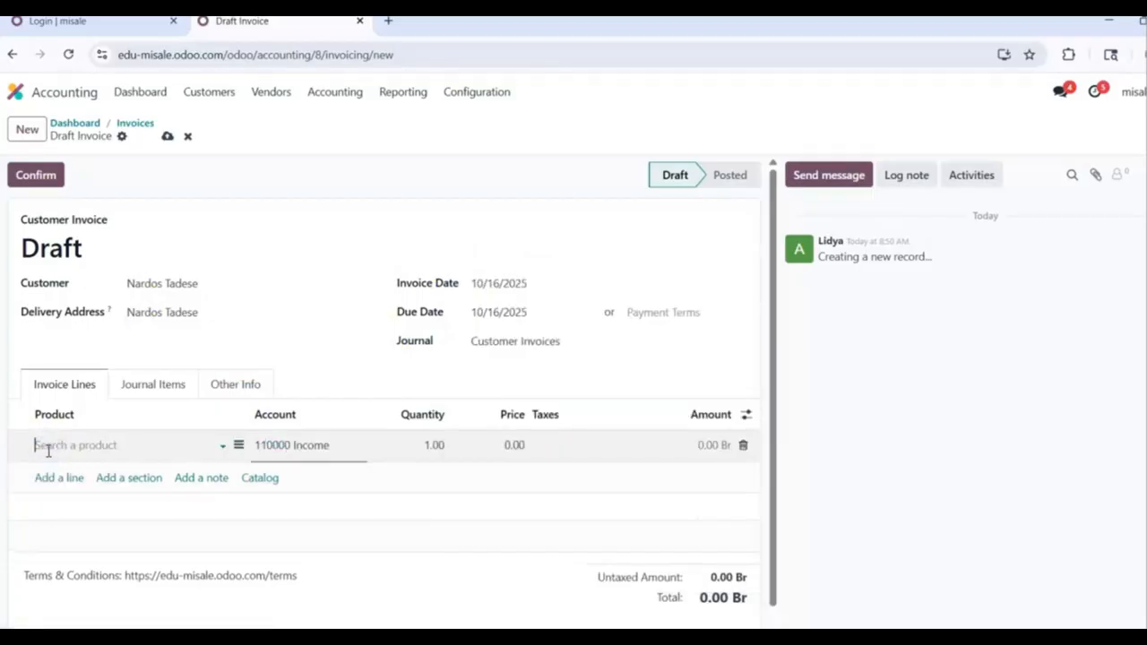
# Step: Make the line 50 coffee at 1,200.00 with 15% VAT, totalling 69,000.00 Br
pyautogui.write('co')
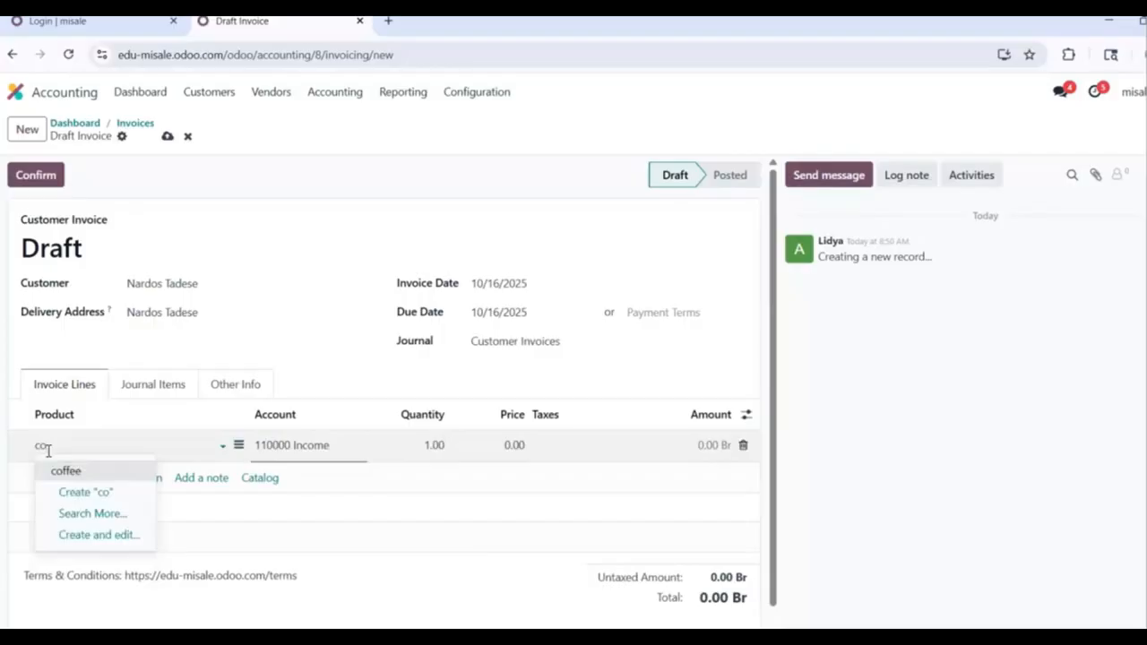
pyautogui.click(77, 473)
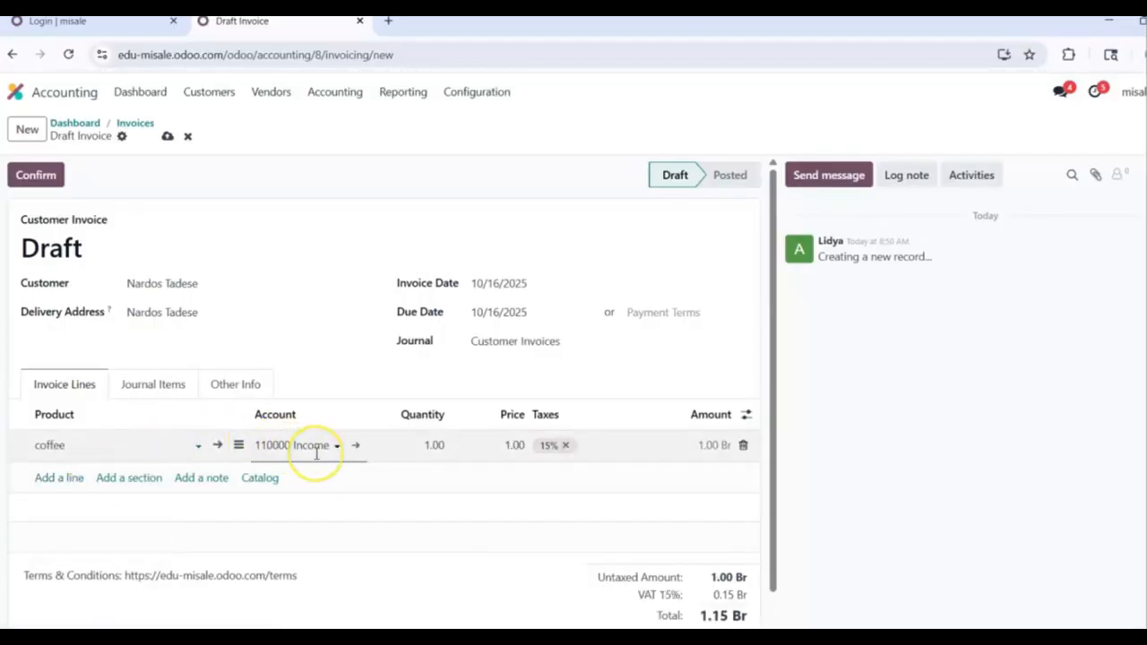
pyautogui.click(434, 445)
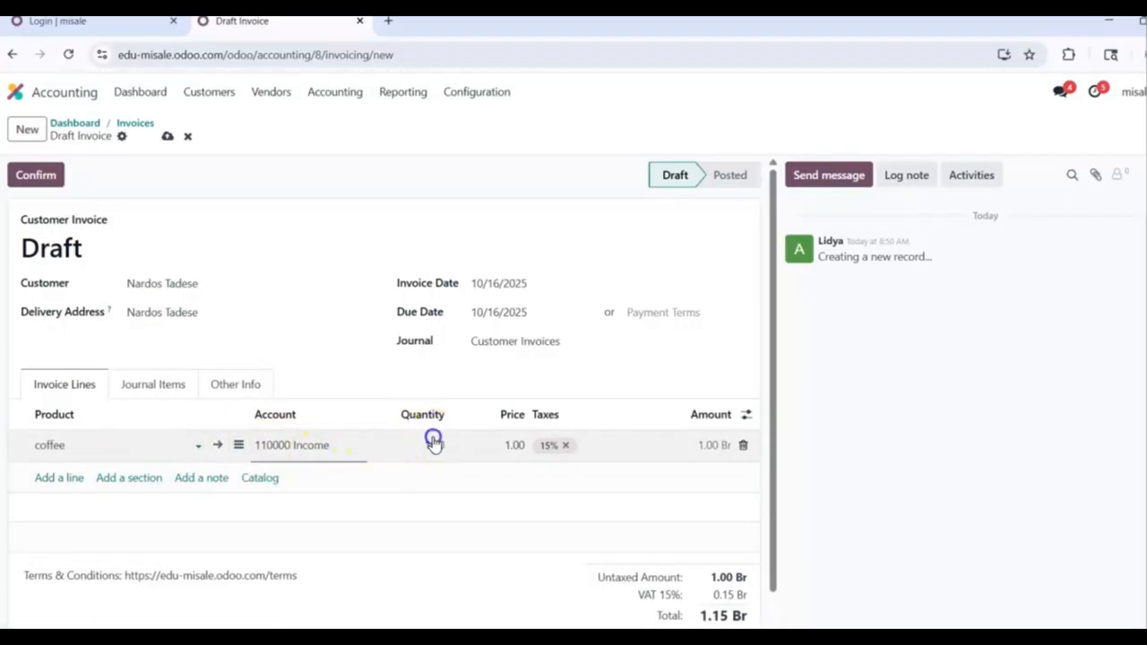
pyautogui.press('BackSpace')
pyautogui.write('50')
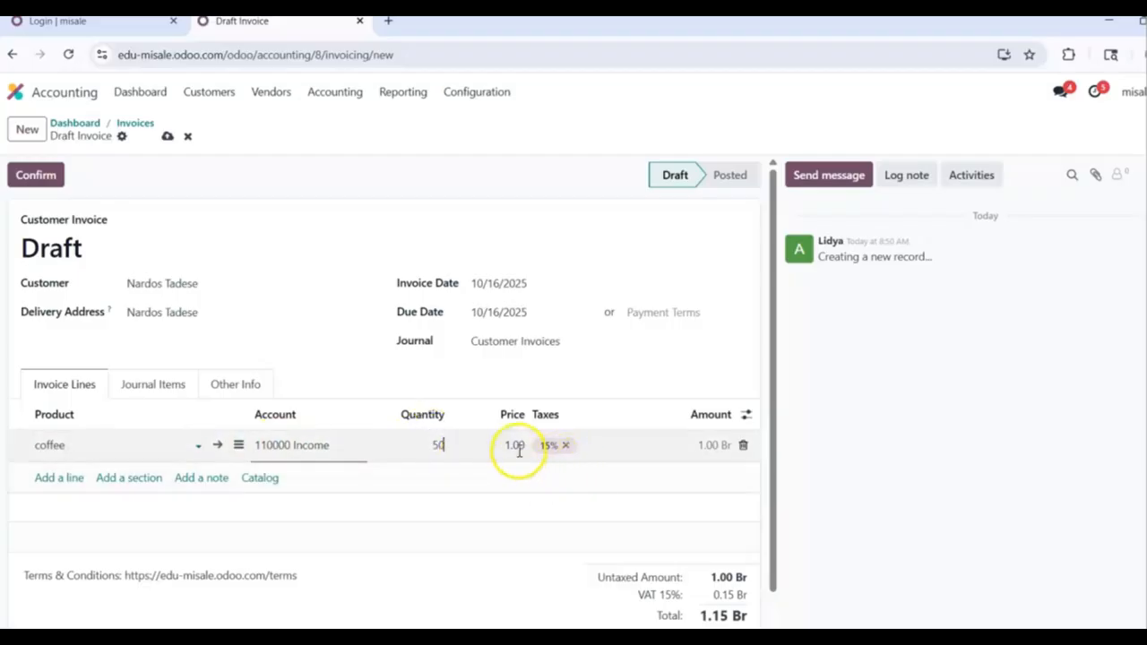
pyautogui.click(515, 446)
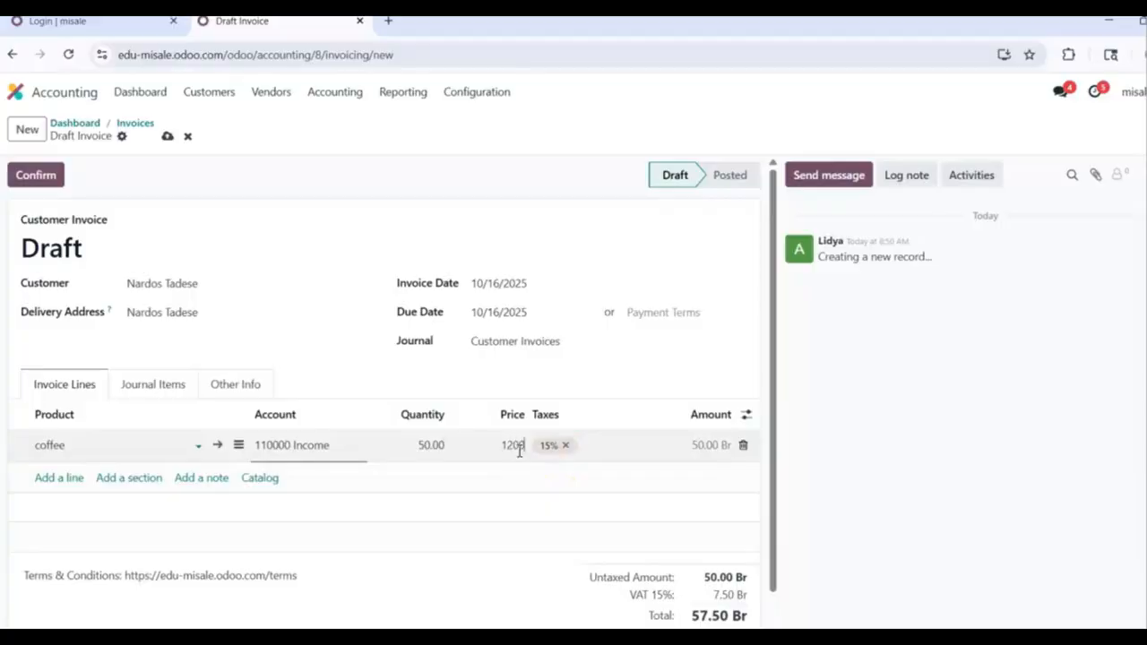
pyautogui.click(654, 216)
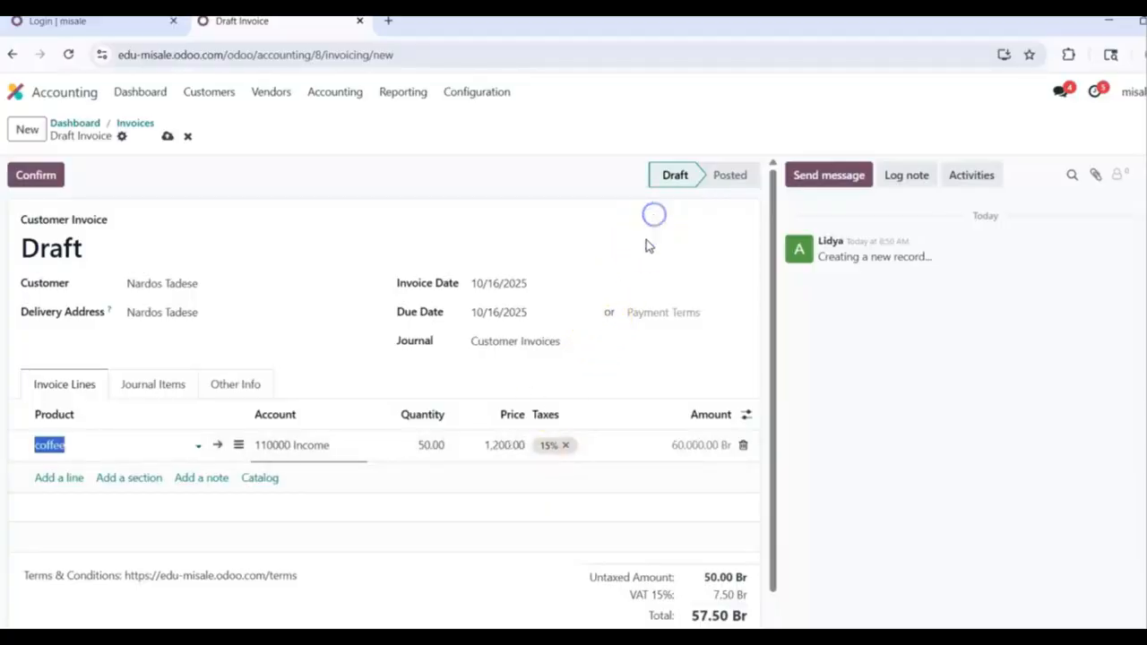
pyautogui.click(586, 453)
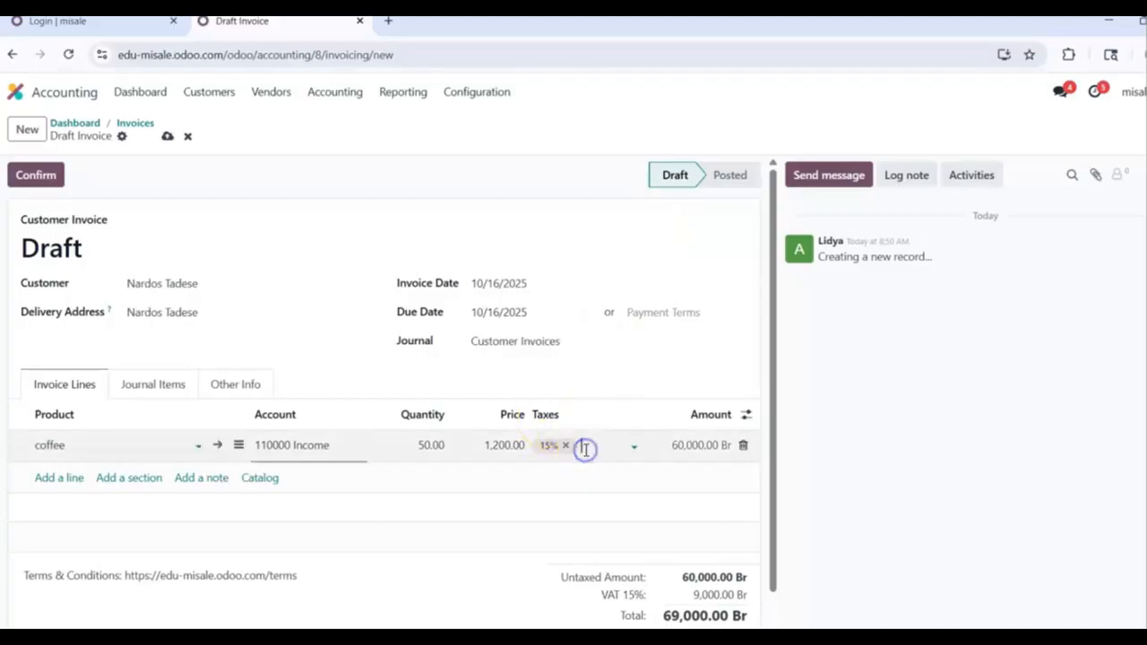
pyautogui.click(585, 450)
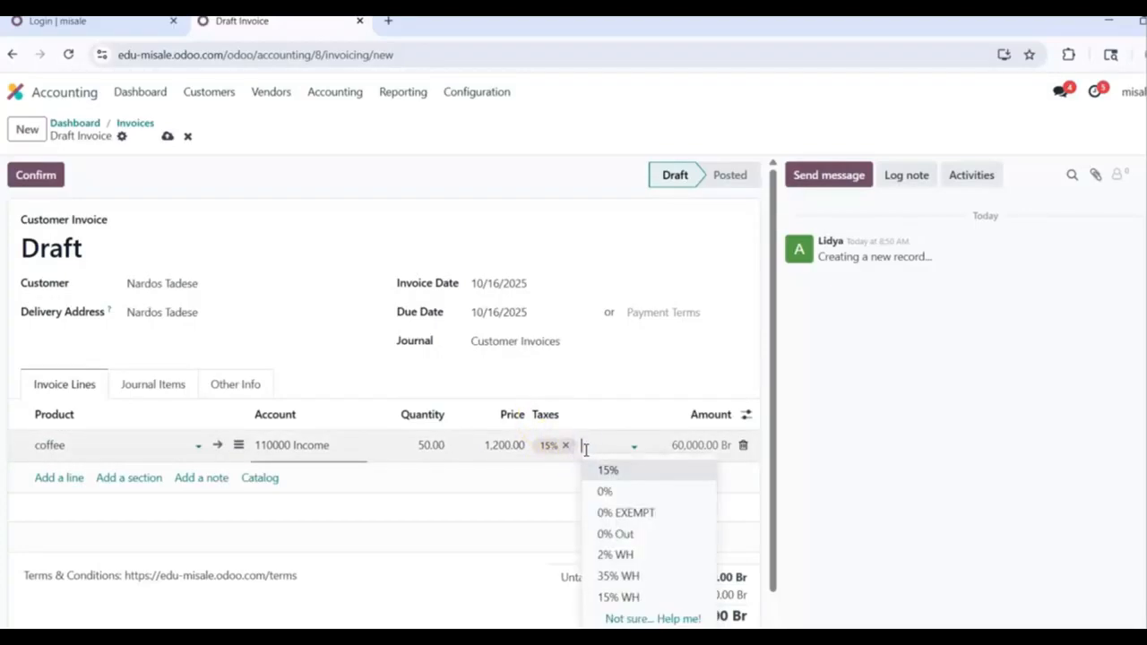
pyautogui.click(584, 449)
pyautogui.click(585, 449)
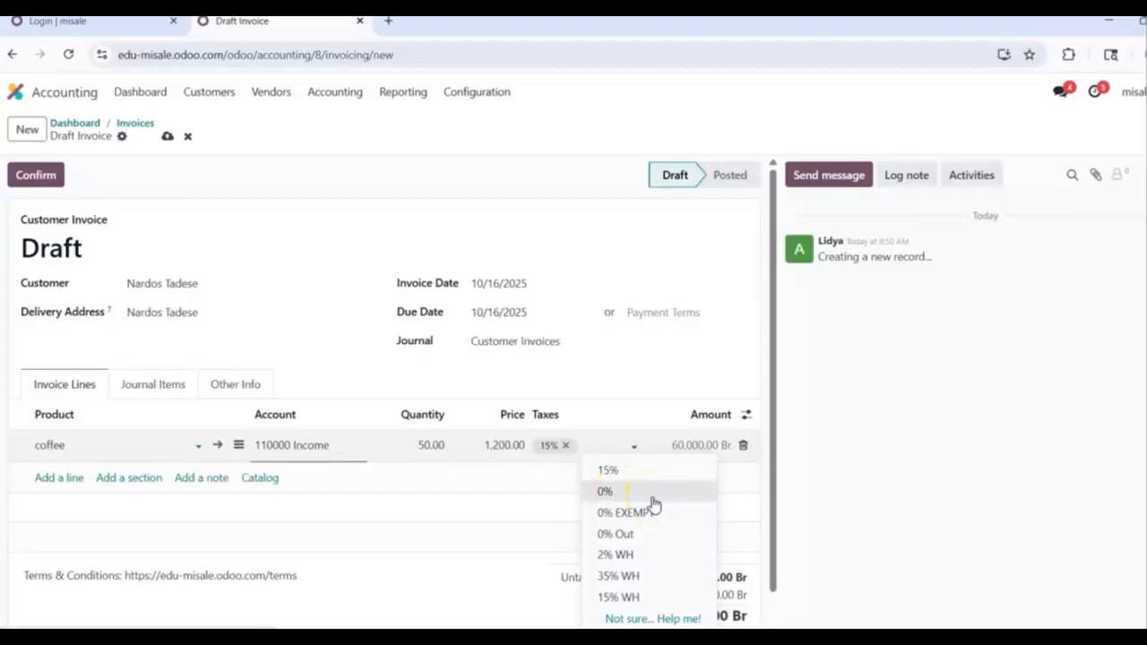
pyautogui.click(563, 221)
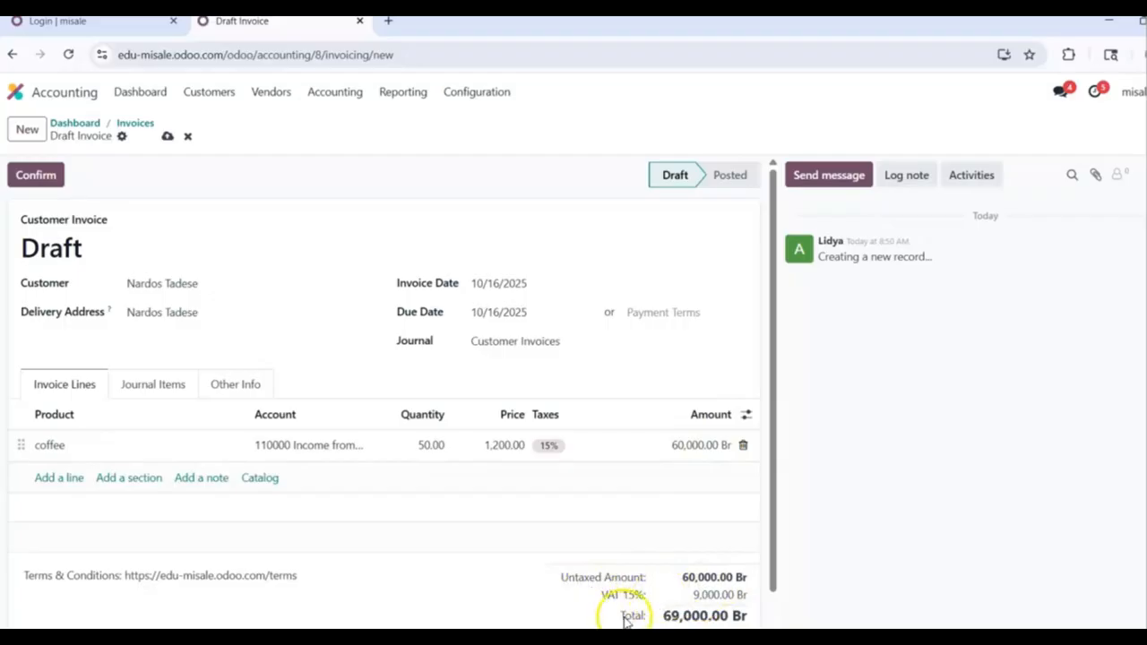
# Step: Confirm INV/2025/00003 and pay its 69,000.00 Br through the Cash journal
pyautogui.click(40, 176)
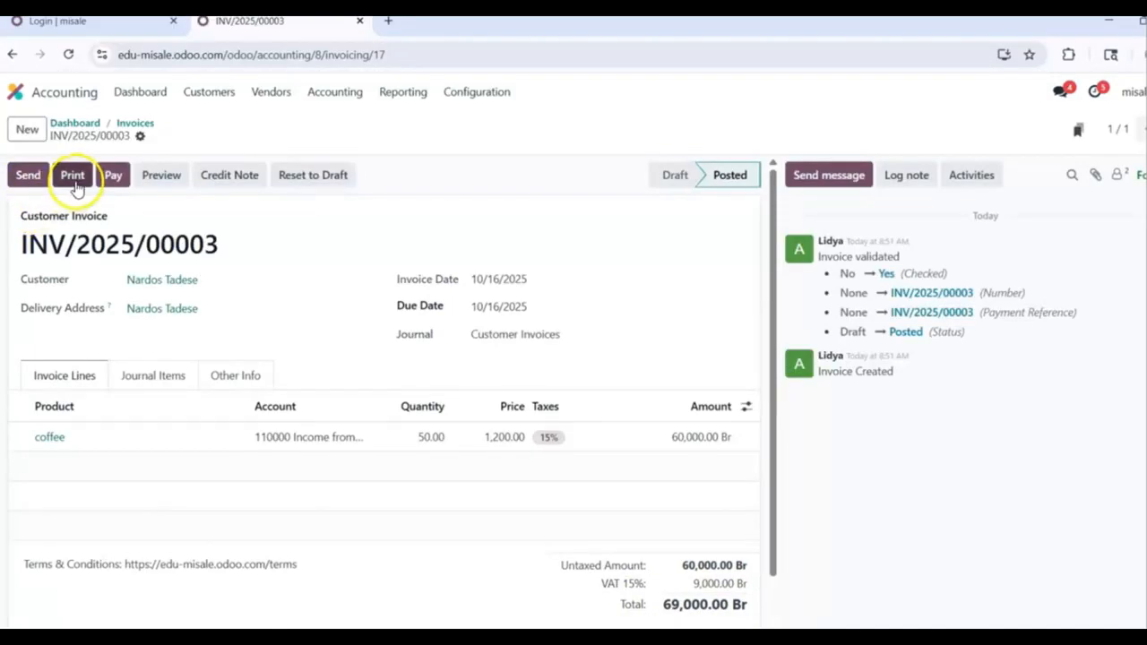
pyautogui.click(113, 174)
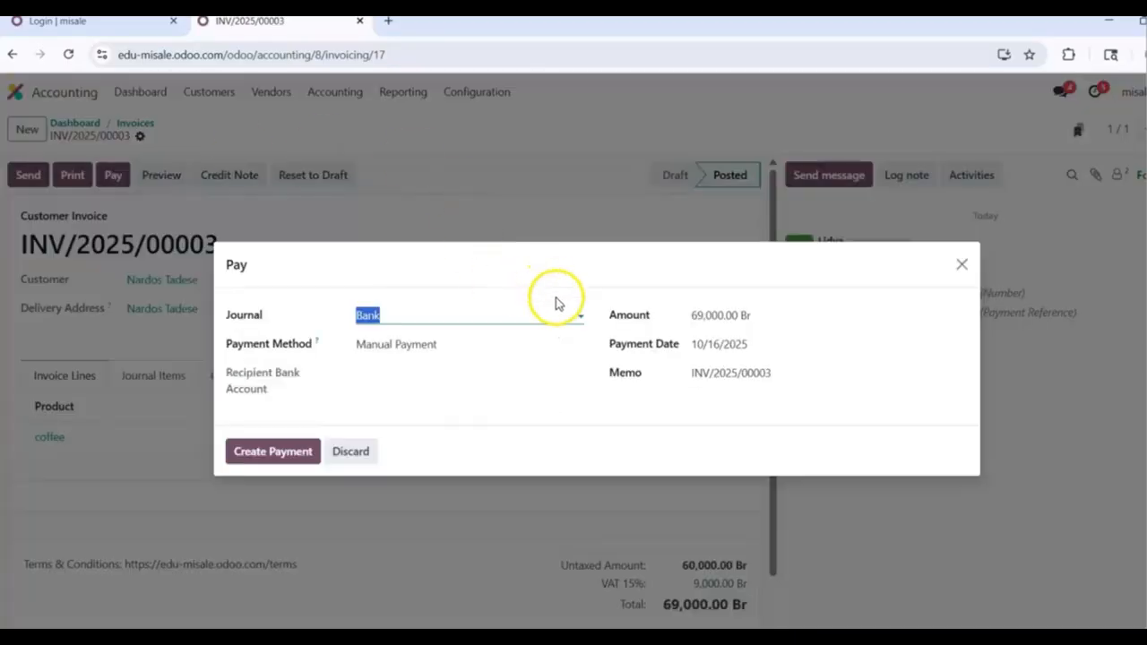
pyautogui.click(580, 317)
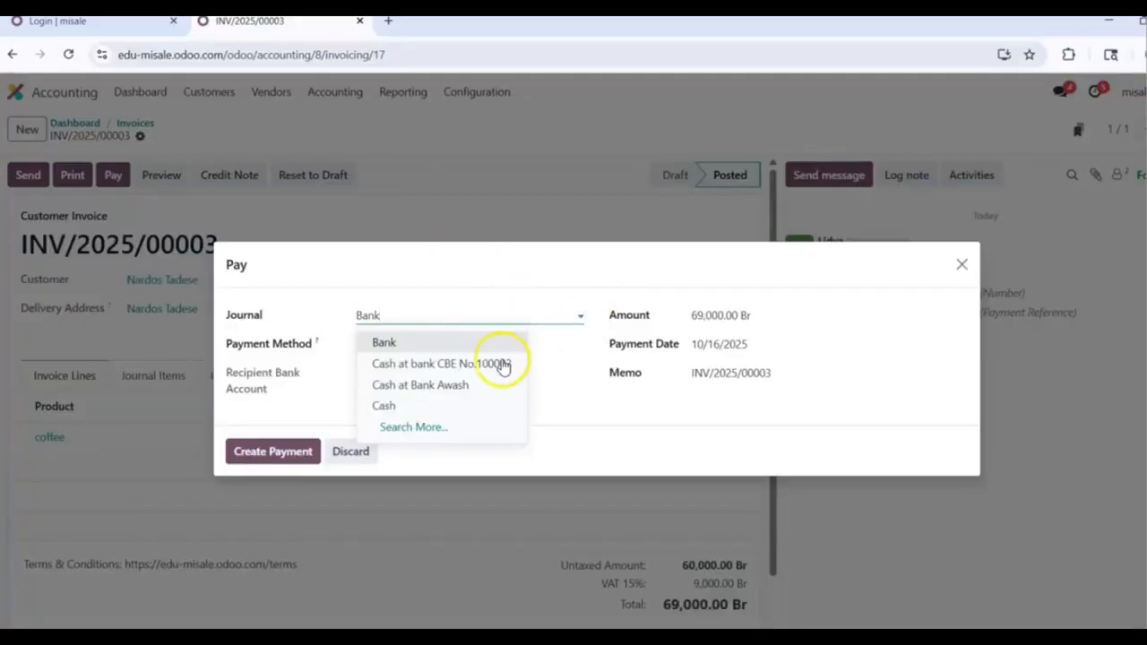
pyautogui.click(452, 411)
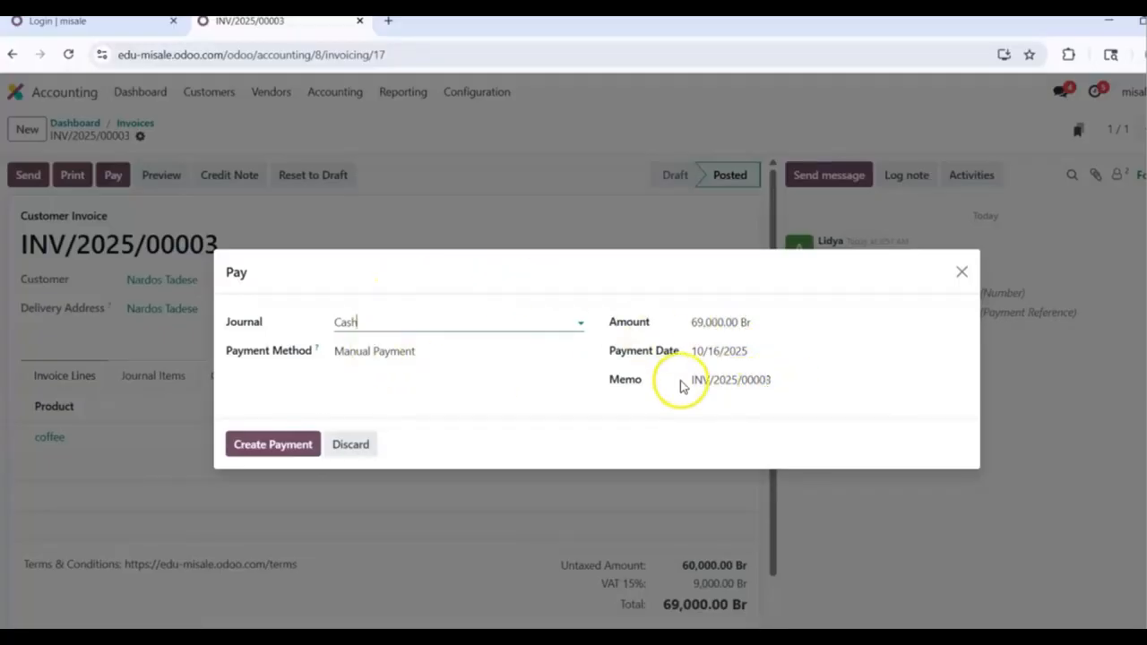
pyautogui.click(261, 444)
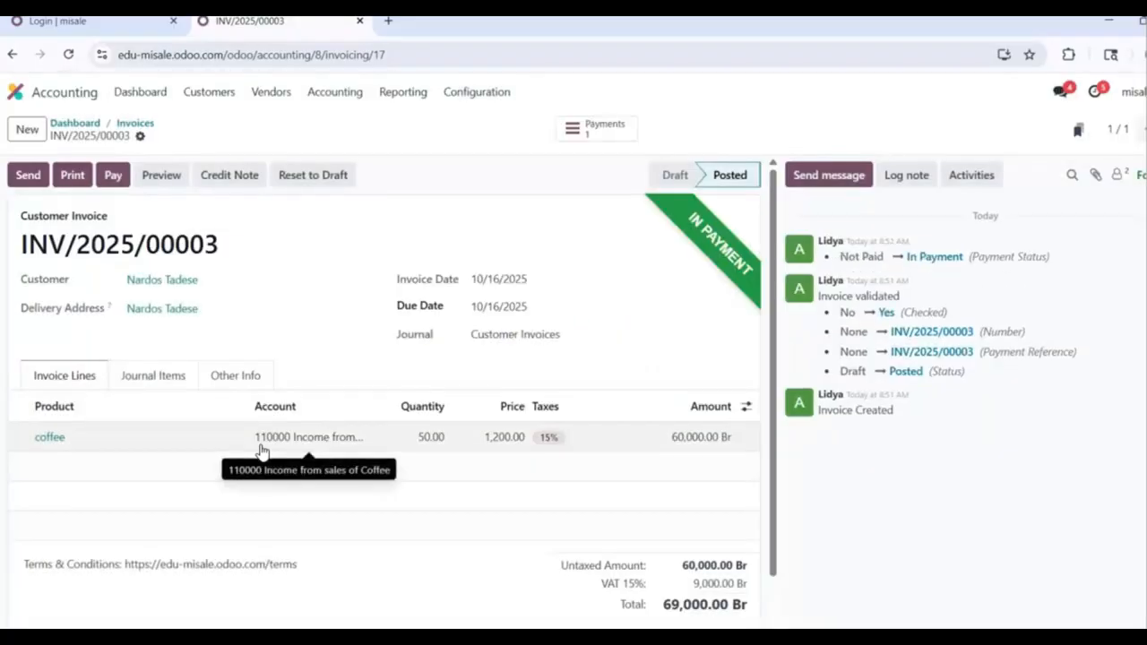
# Step: Return via the invoices list and home apps screen to the Accounting dashboard
pyautogui.click(135, 123)
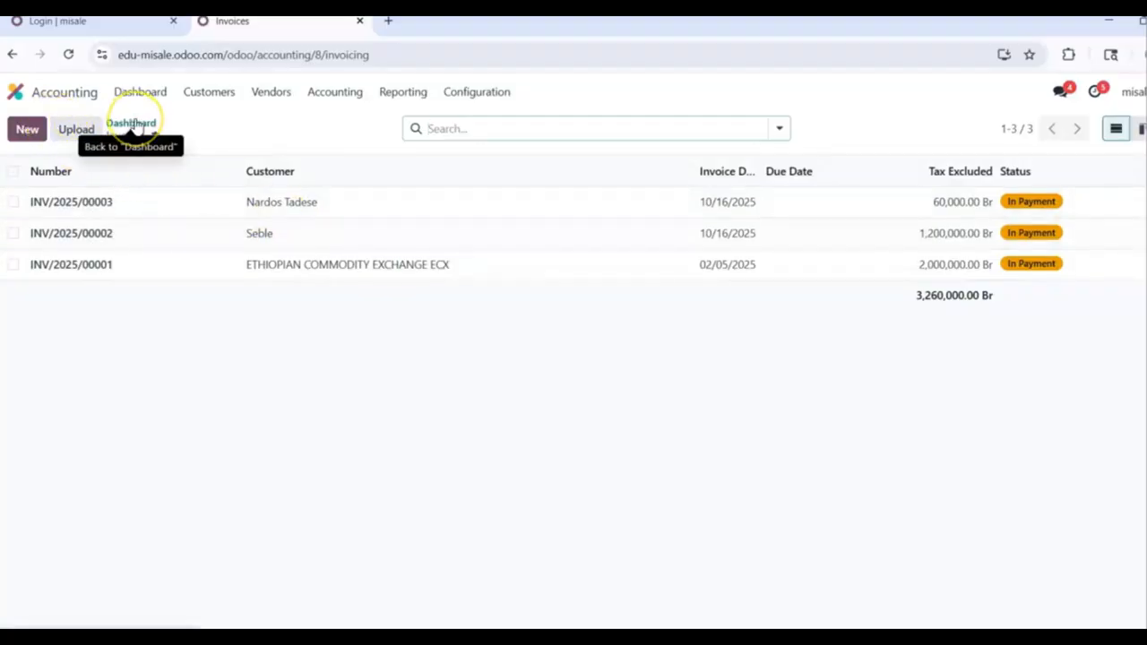
pyautogui.click(15, 92)
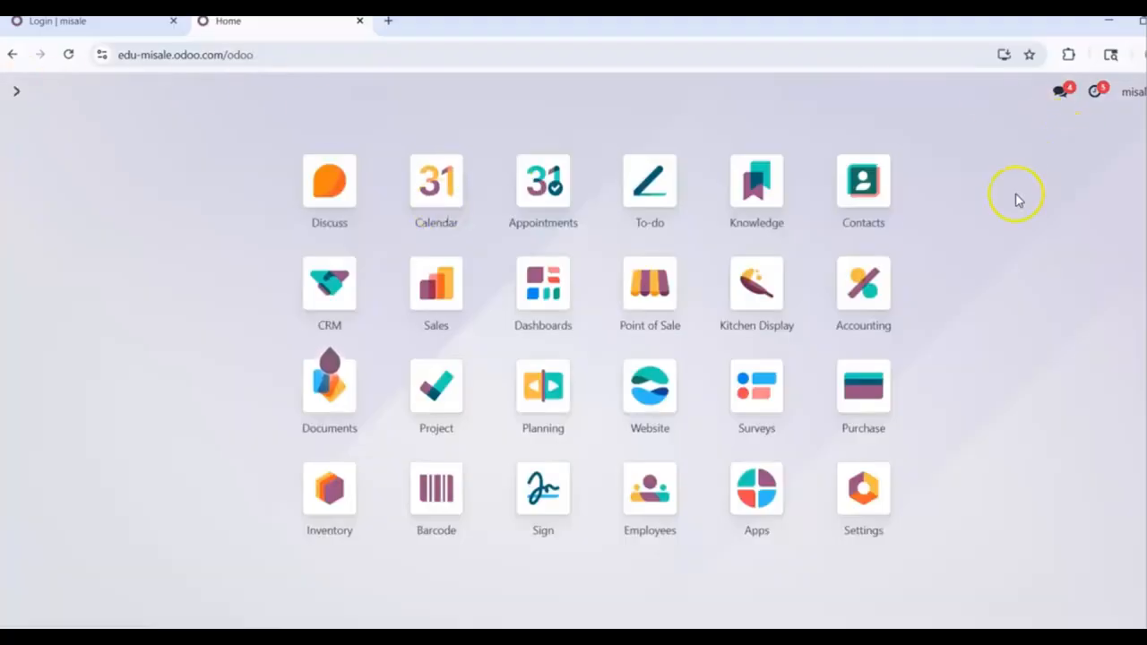
pyautogui.click(860, 287)
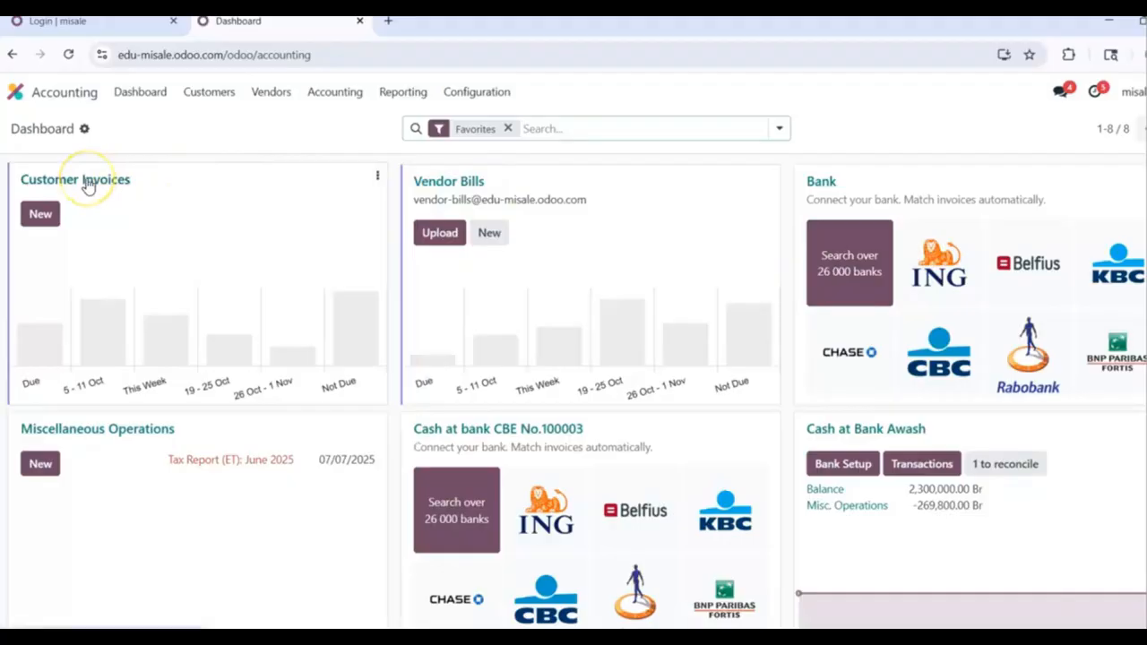
# Step: Open the Vendor Bills list and create new draft bill BILL/2025/10/0001
pyautogui.click(470, 185)
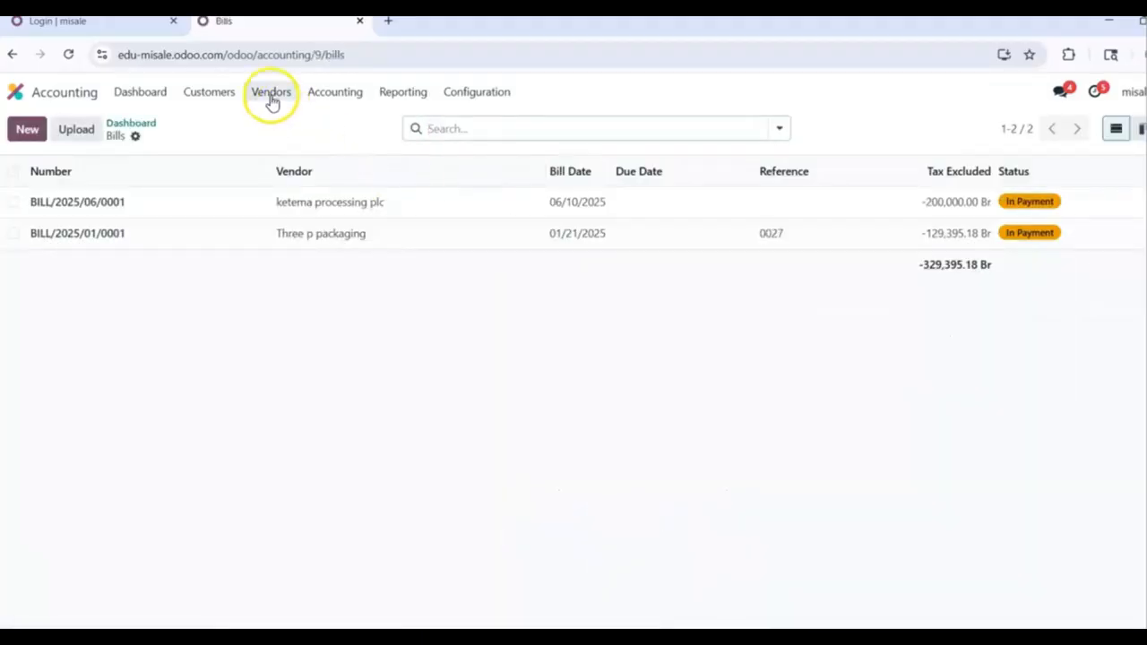
pyautogui.click(272, 95)
pyautogui.click(476, 92)
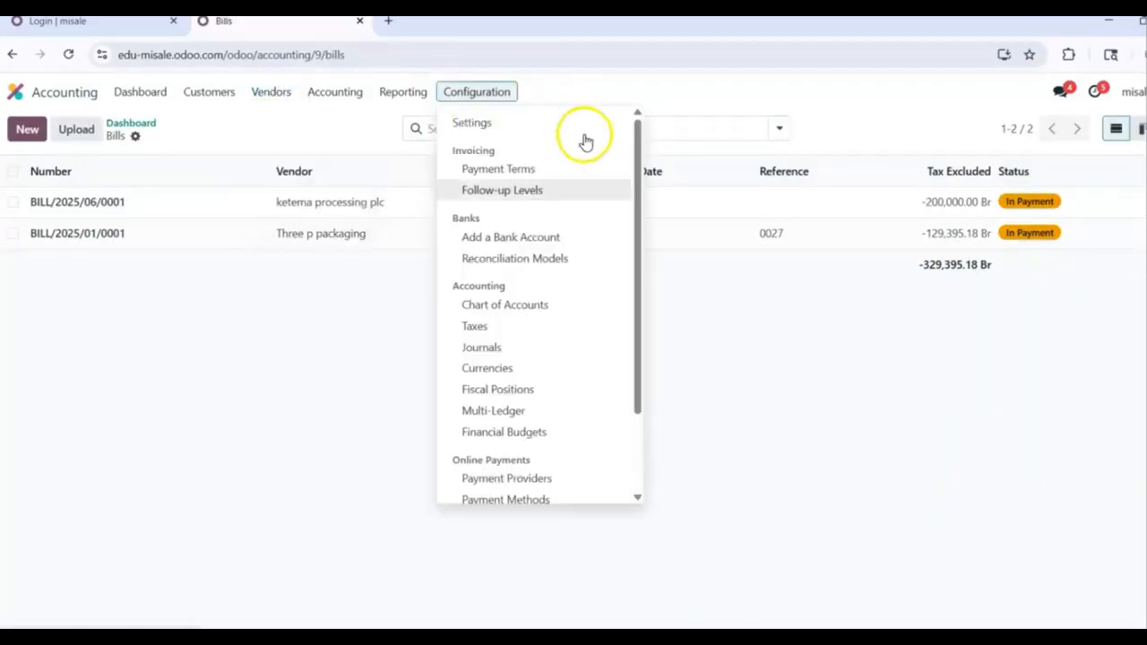
pyautogui.click(256, 366)
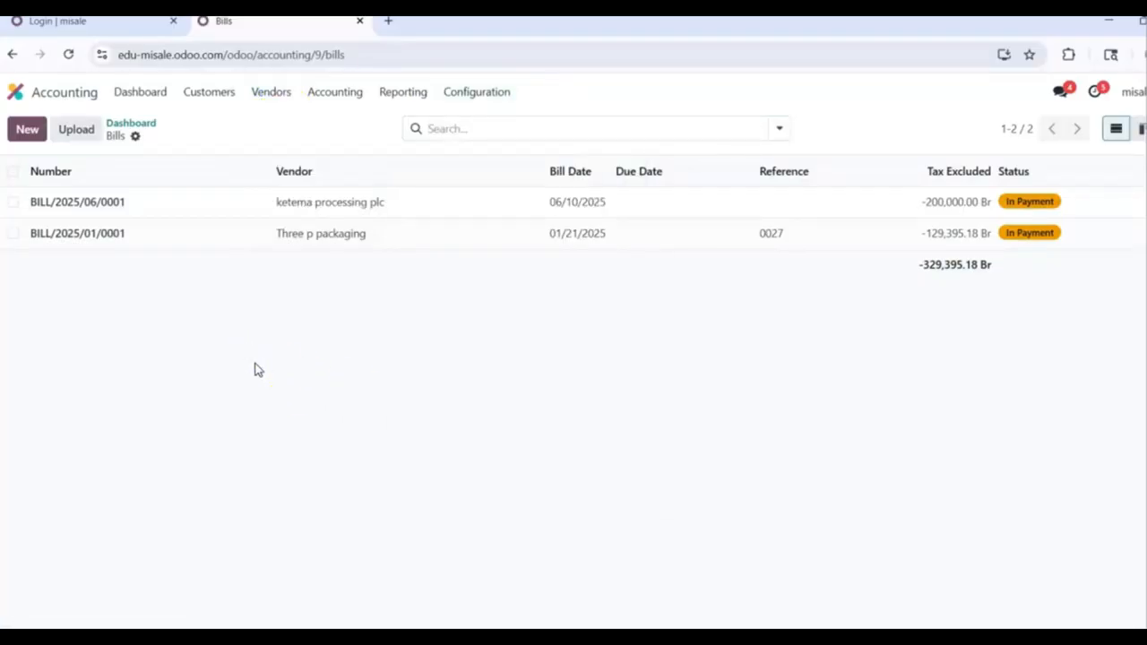
pyautogui.click(21, 134)
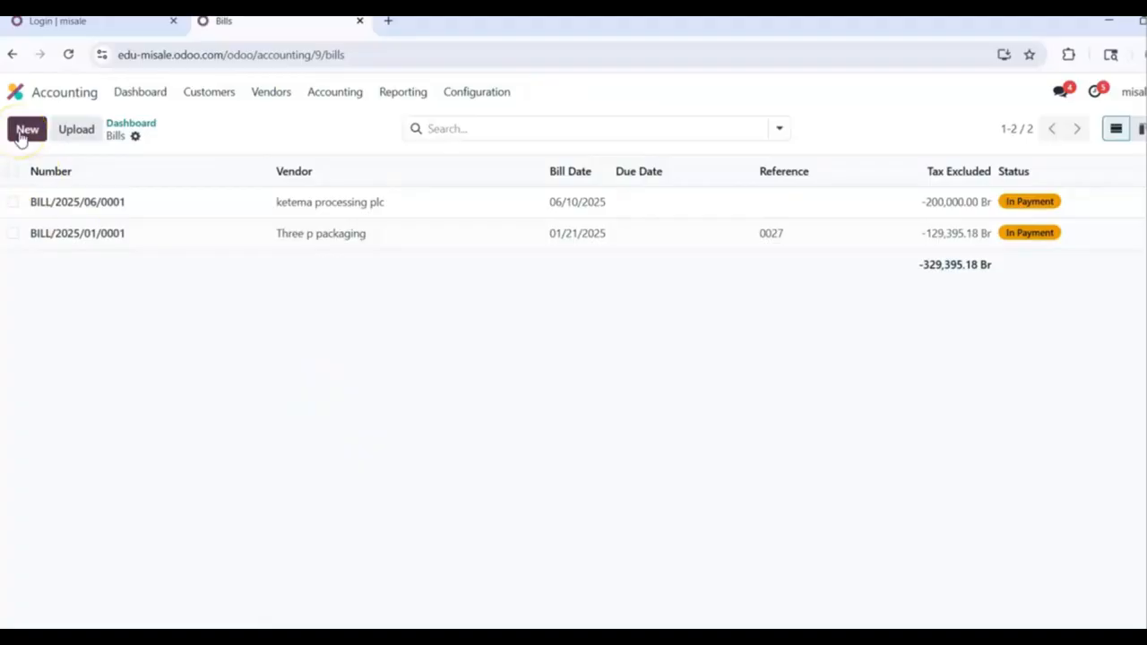
pyautogui.click(22, 134)
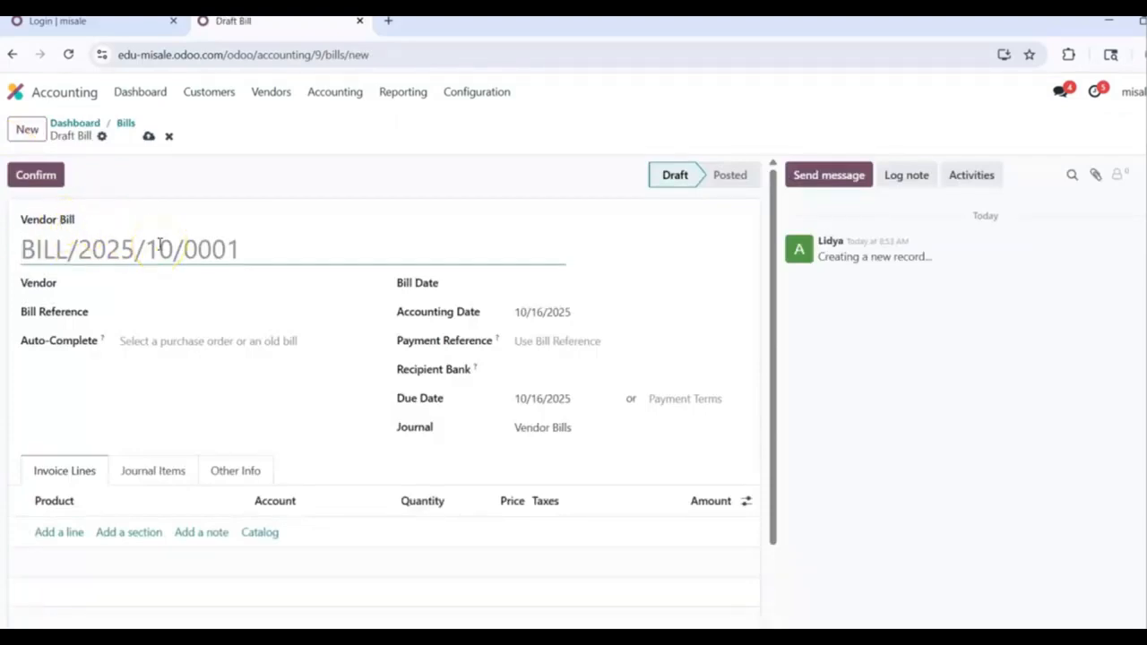
# Step: Set the bill's vendor to Three p packaging and the bill date to 10/16/2025
pyautogui.click(137, 282)
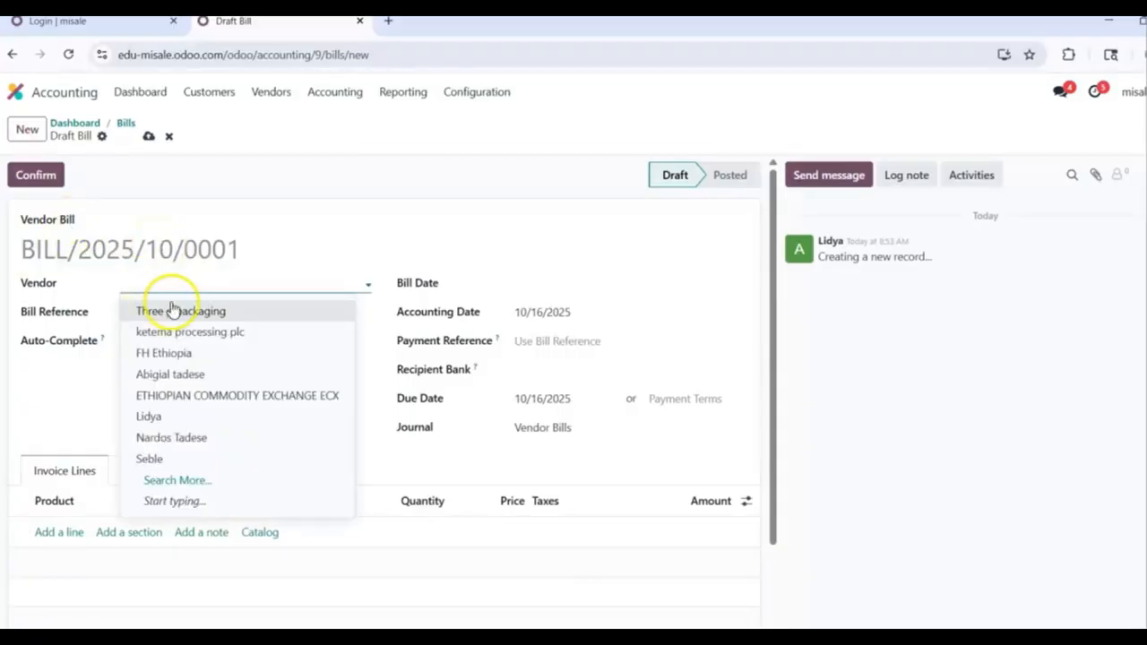
pyautogui.click(215, 313)
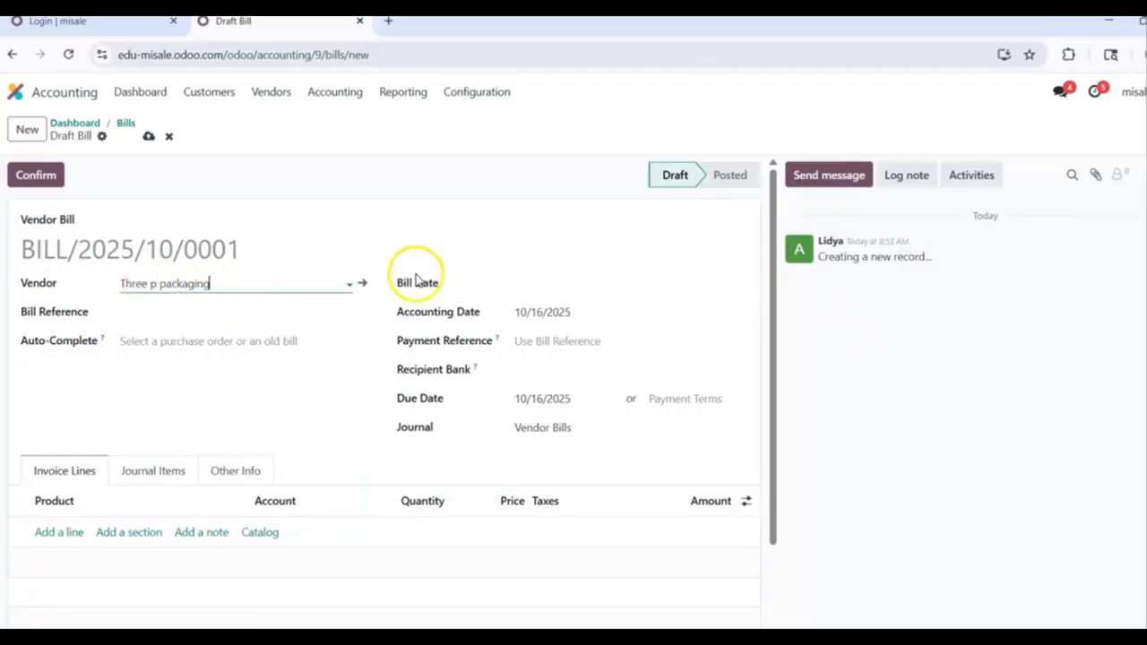
pyautogui.click(533, 290)
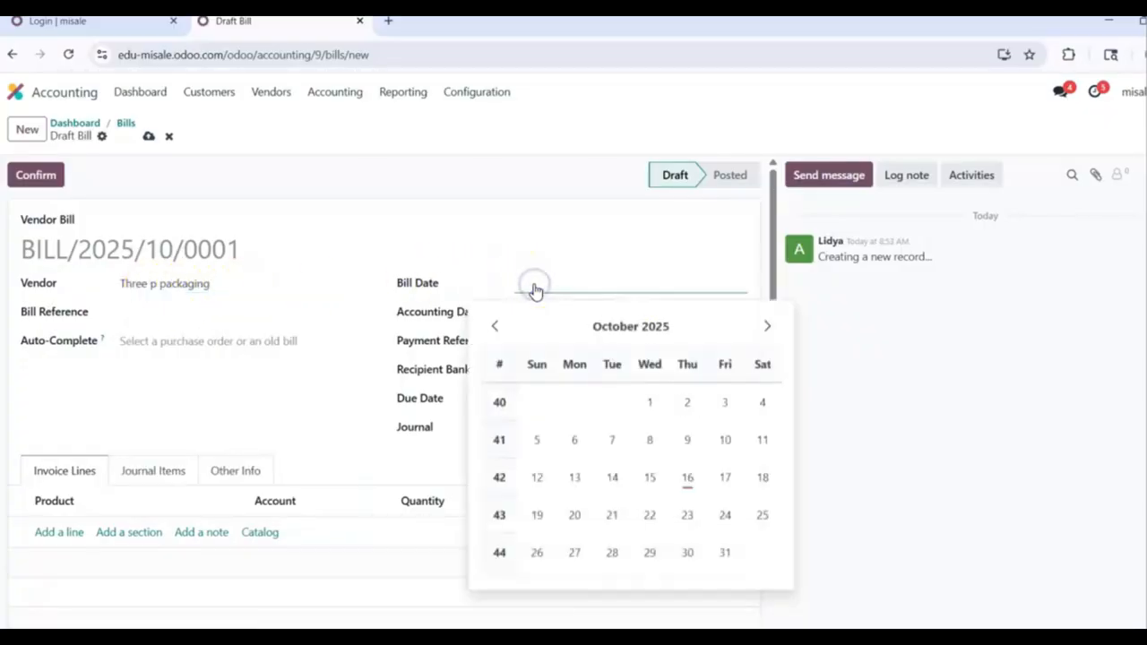
pyautogui.click(687, 477)
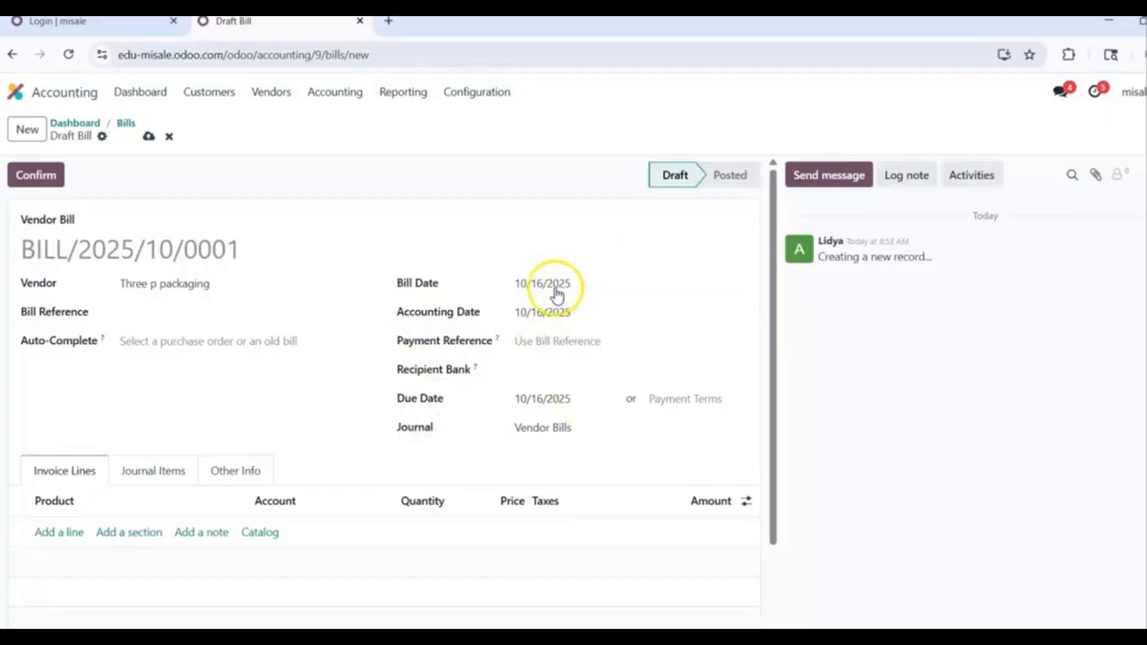
# Step: Fill in the supplier's bill reference and add an empty product line
pyautogui.click(589, 405)
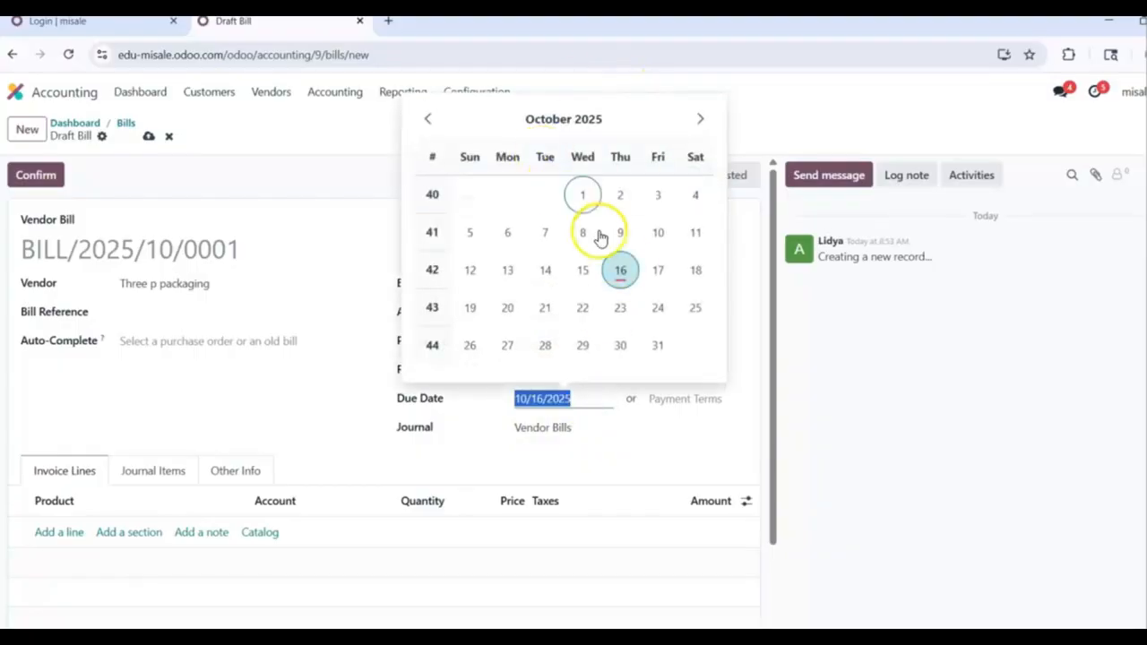
pyautogui.click(194, 313)
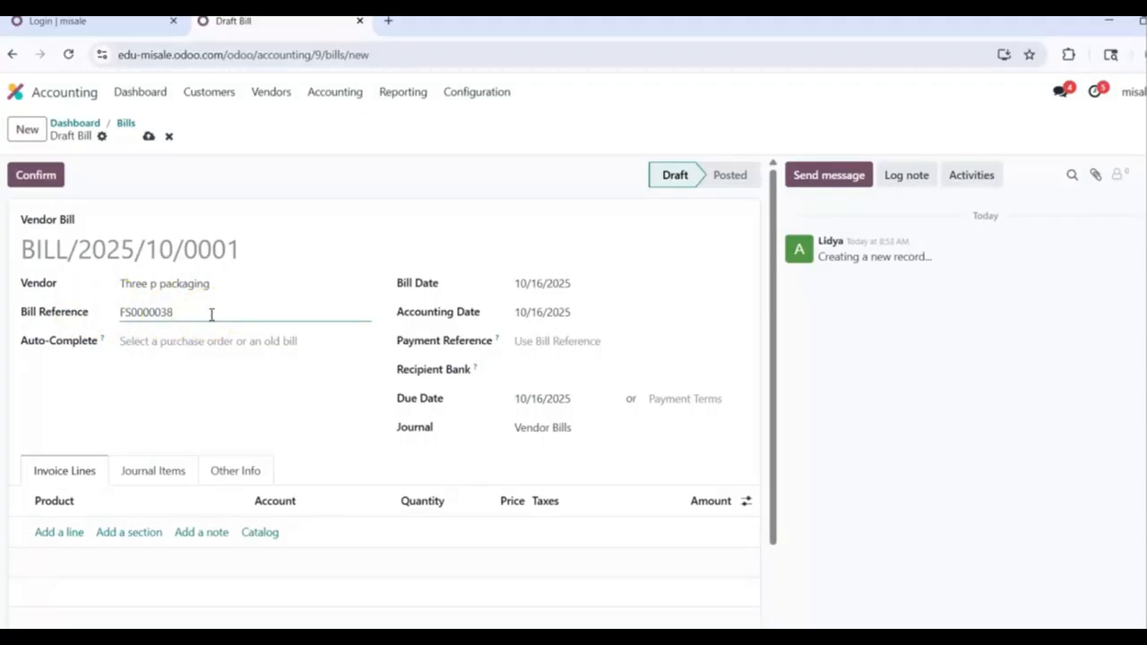
pyautogui.click(64, 538)
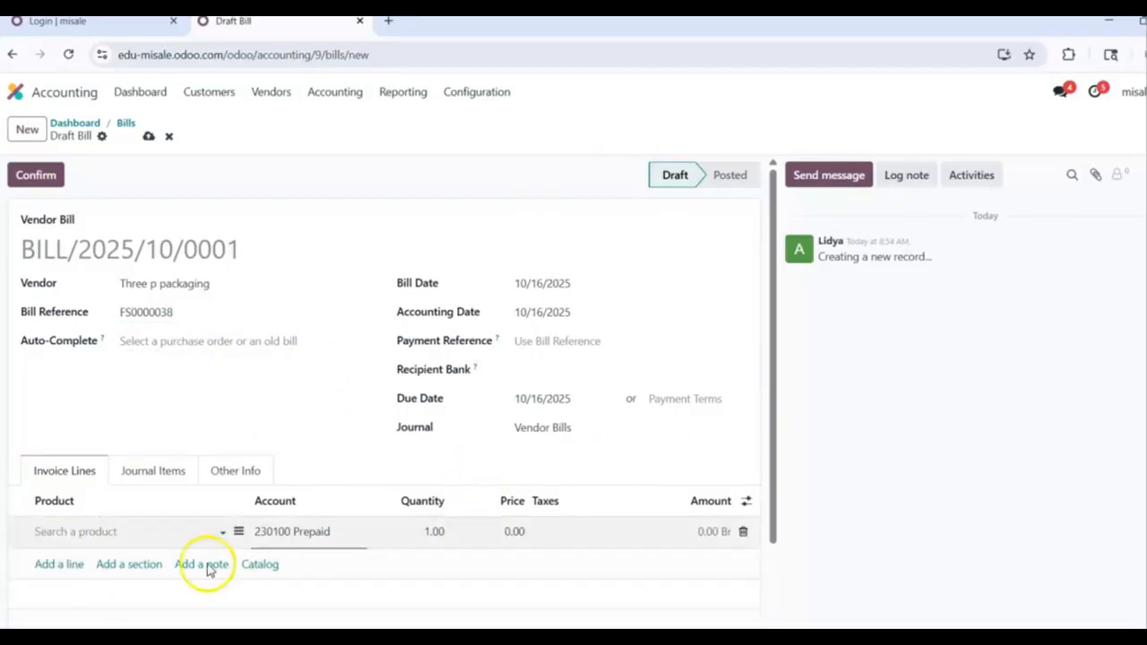
# Step: Create a new product named 'box' on the invoice line, bringing the 15% tax
pyautogui.click(56, 530)
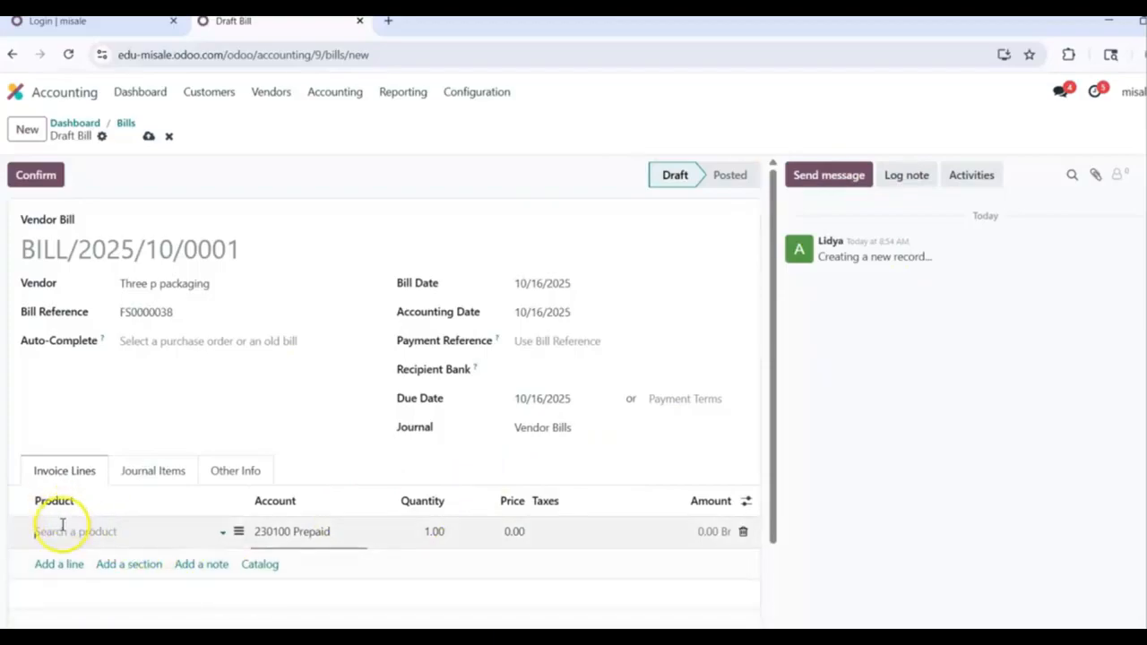
pyautogui.click(62, 525)
pyautogui.write('bo')
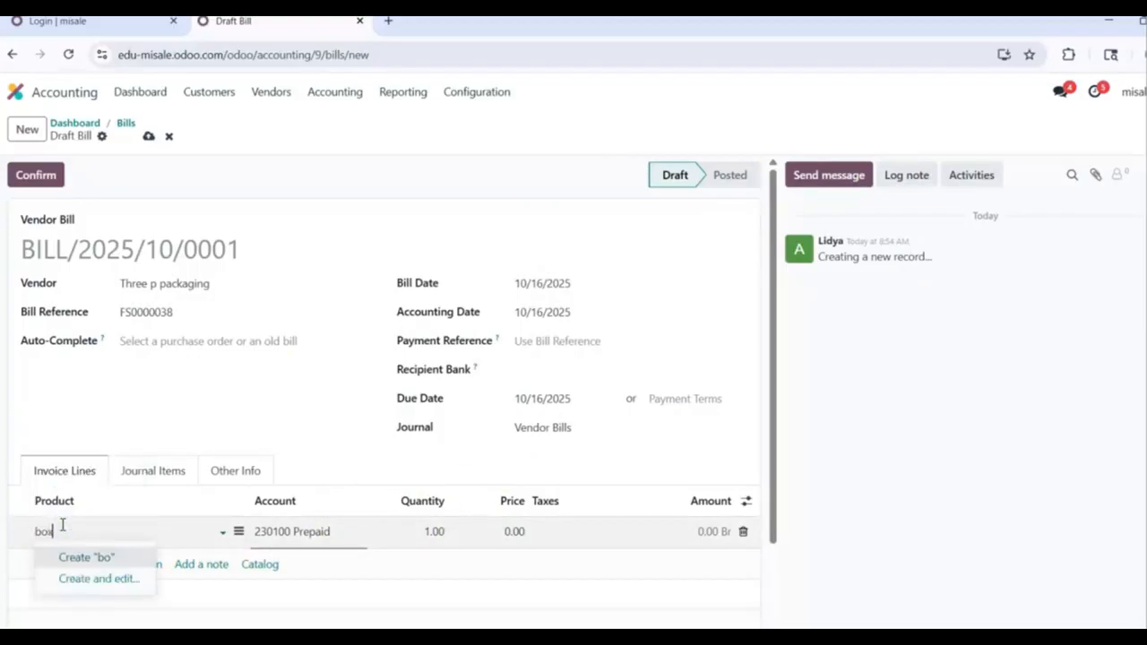
pyautogui.write('x')
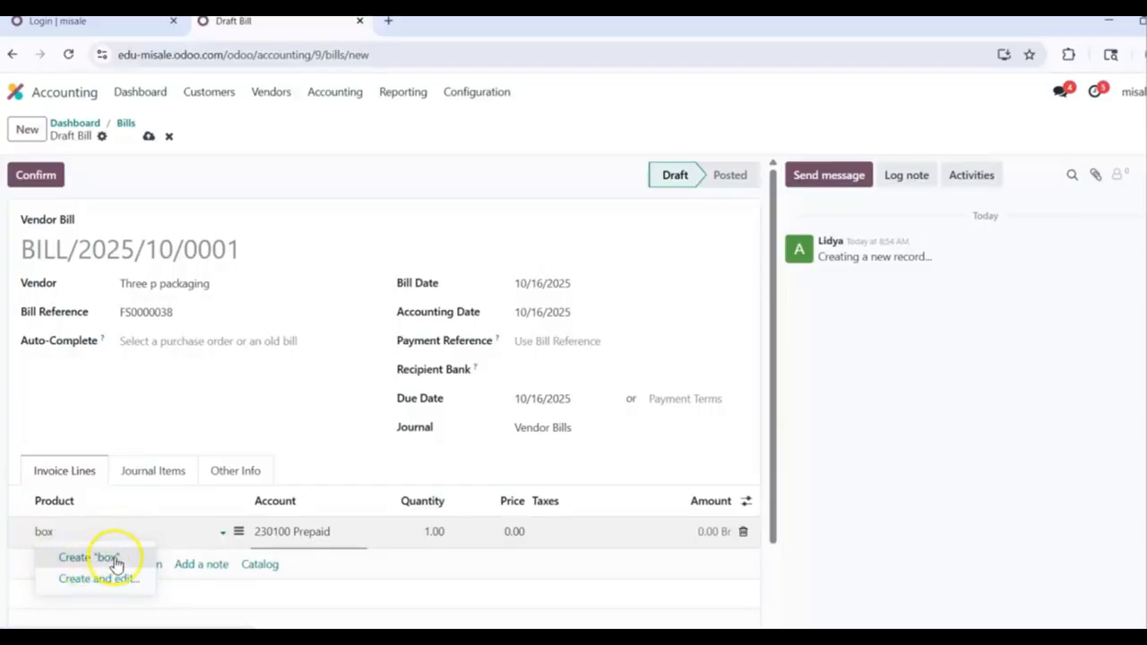
pyautogui.press('BackSpace')
pyautogui.press('BackSpace')
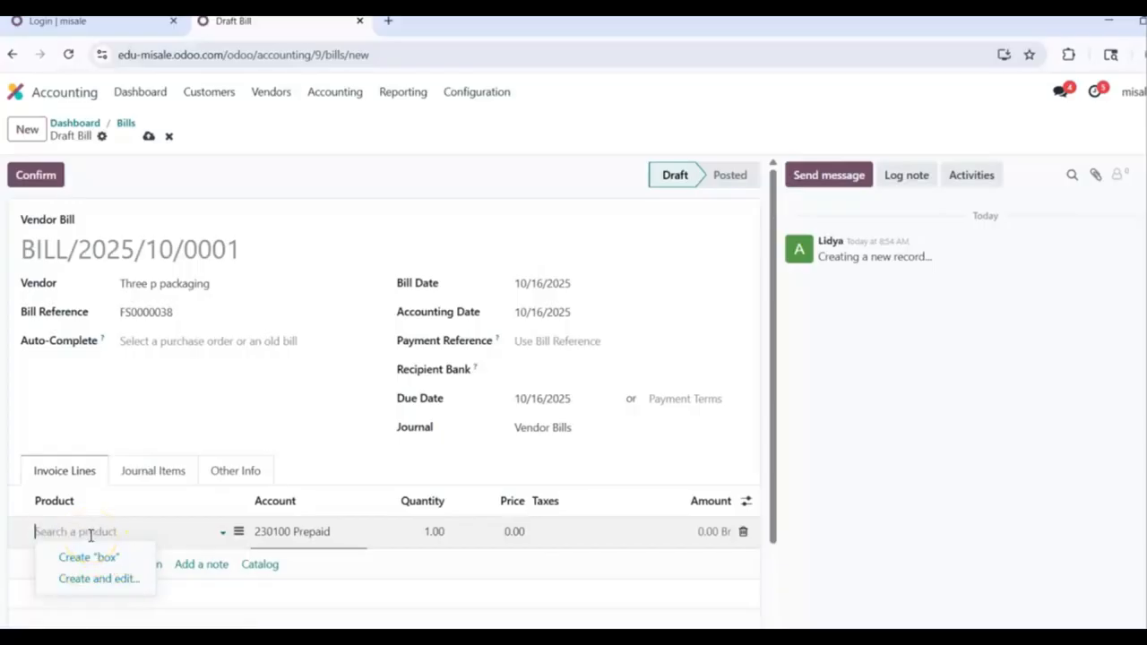
pyautogui.write('ca')
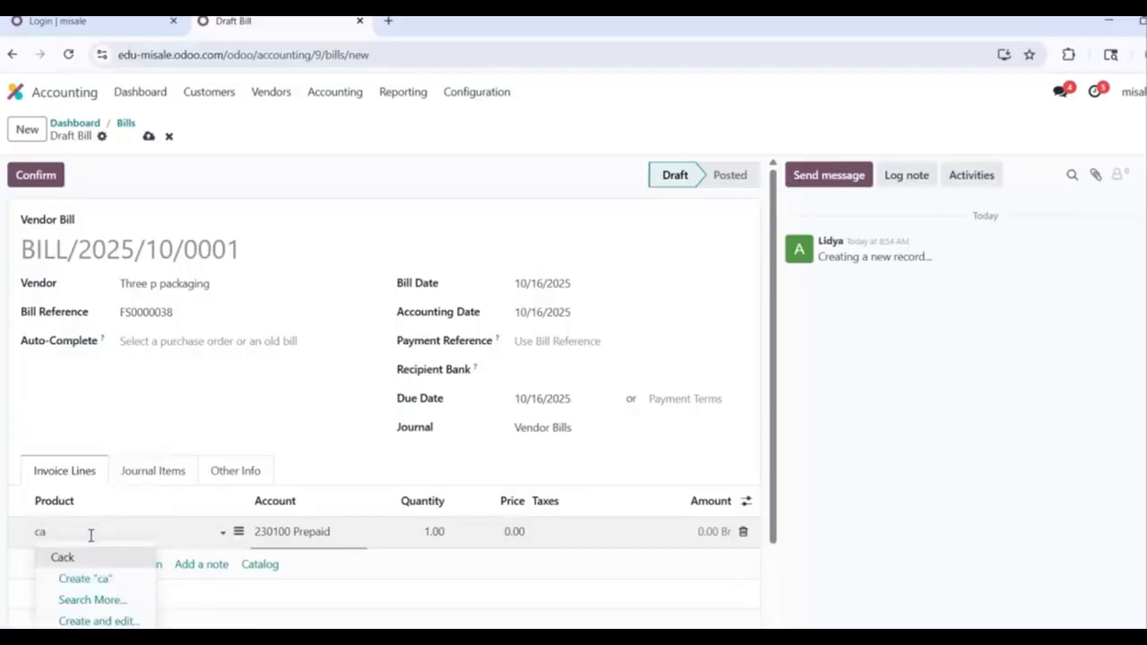
pyautogui.write('r')
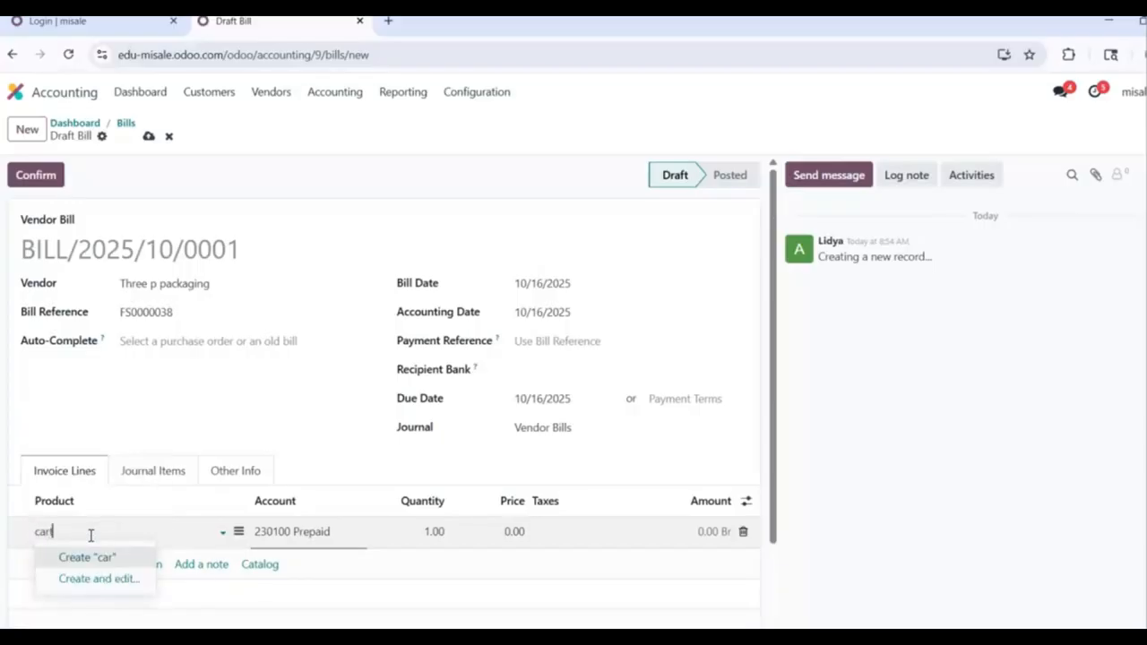
pyautogui.write('ton')
pyautogui.press('BackSpace')
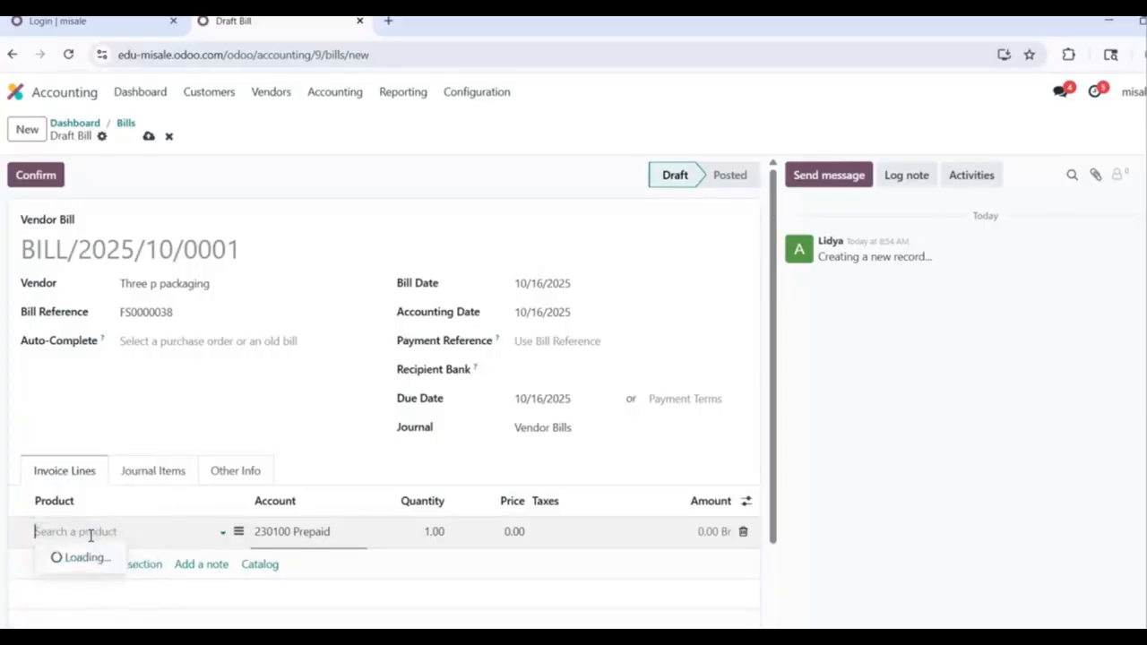
pyautogui.write('box')
pyautogui.click(107, 573)
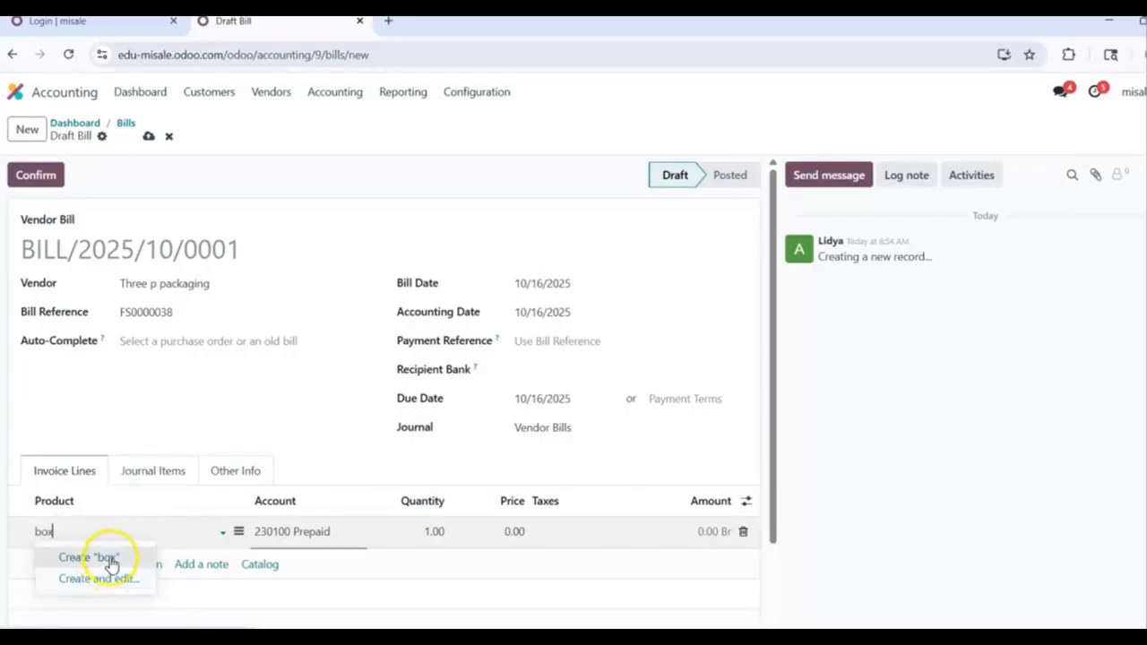
pyautogui.click(110, 558)
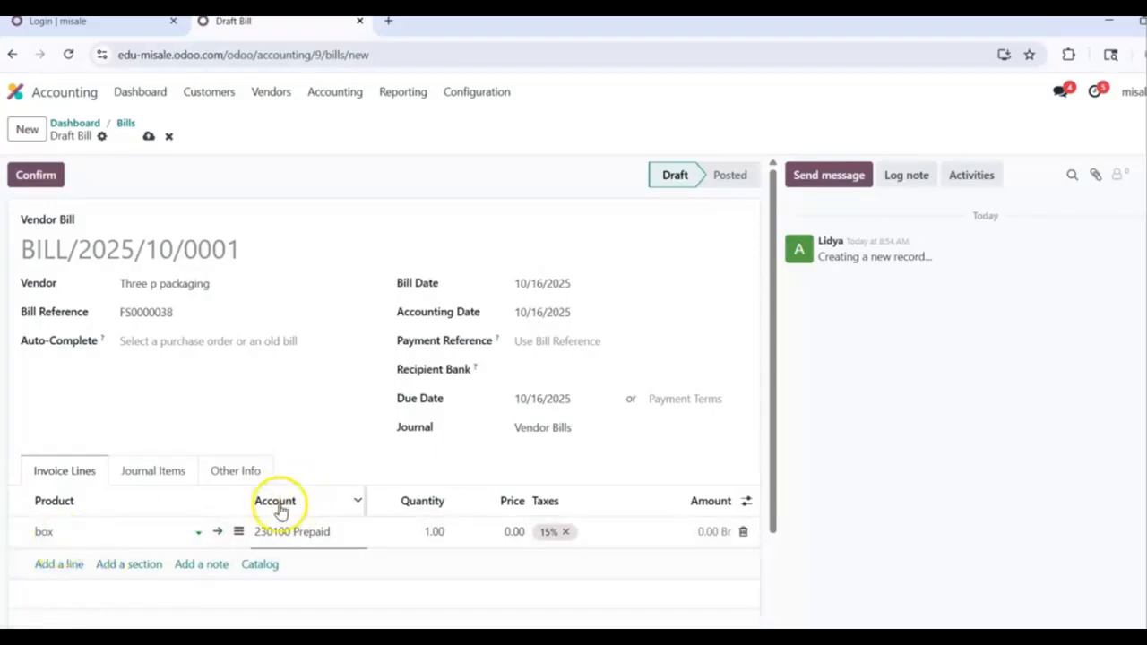
# Step: Book the box line to 511103 COS packaging, quantity 50 at 75.00, and add 3% WH tax
pyautogui.click(337, 531)
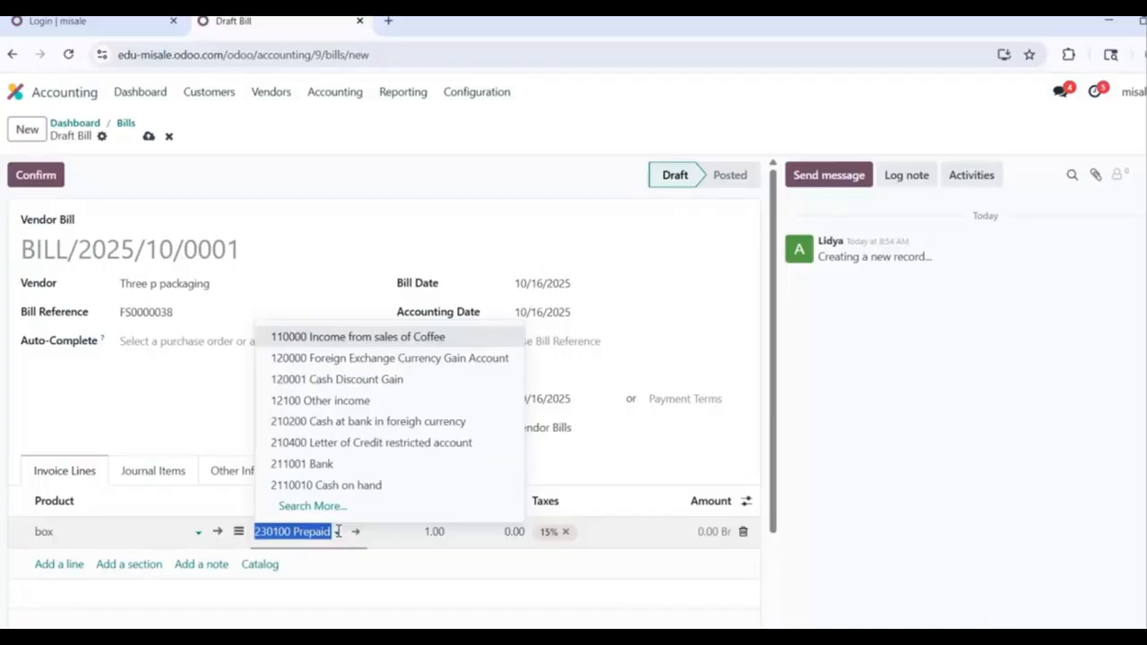
pyautogui.write('cos')
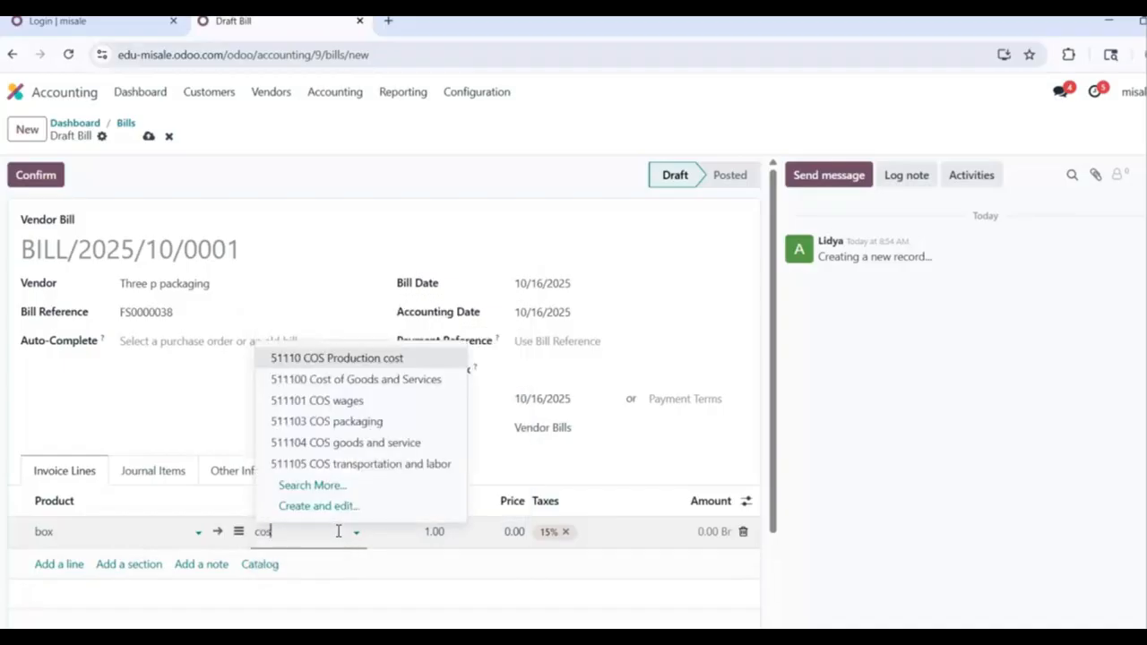
pyautogui.click(446, 419)
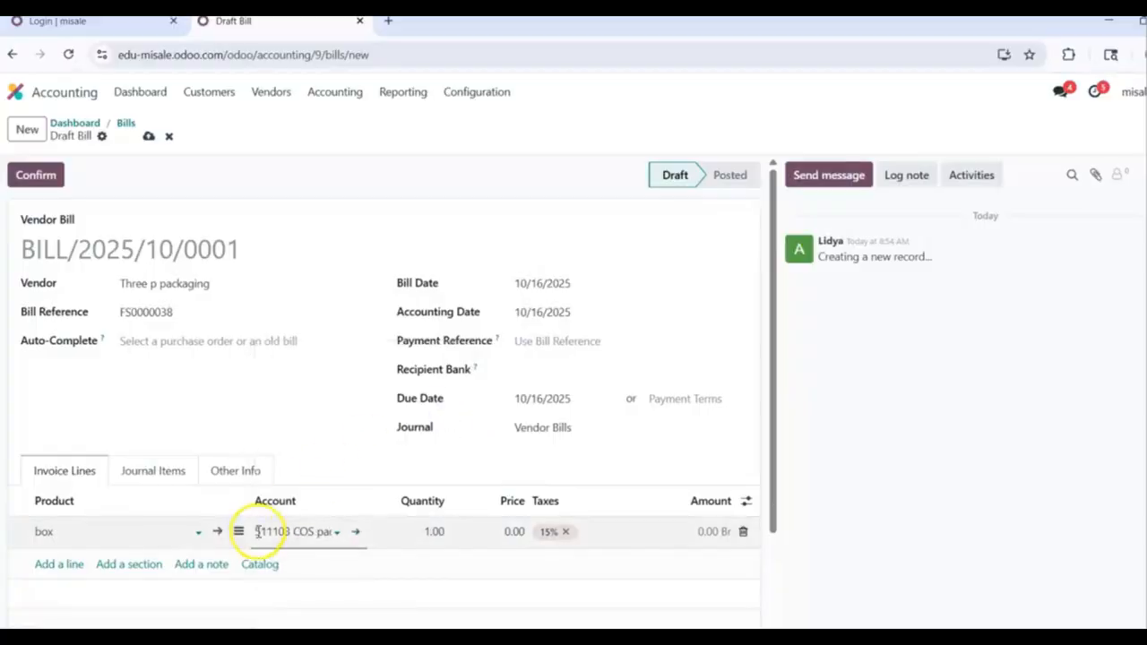
pyautogui.click(434, 530)
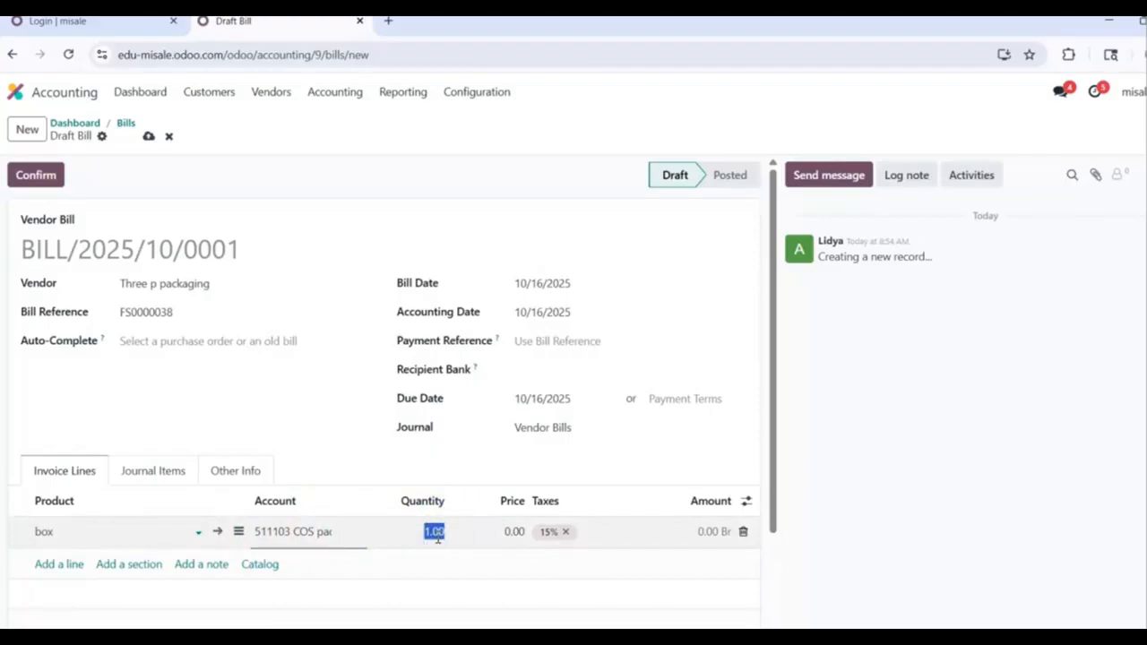
pyautogui.write('4')
pyautogui.write('0')
pyautogui.click(513, 530)
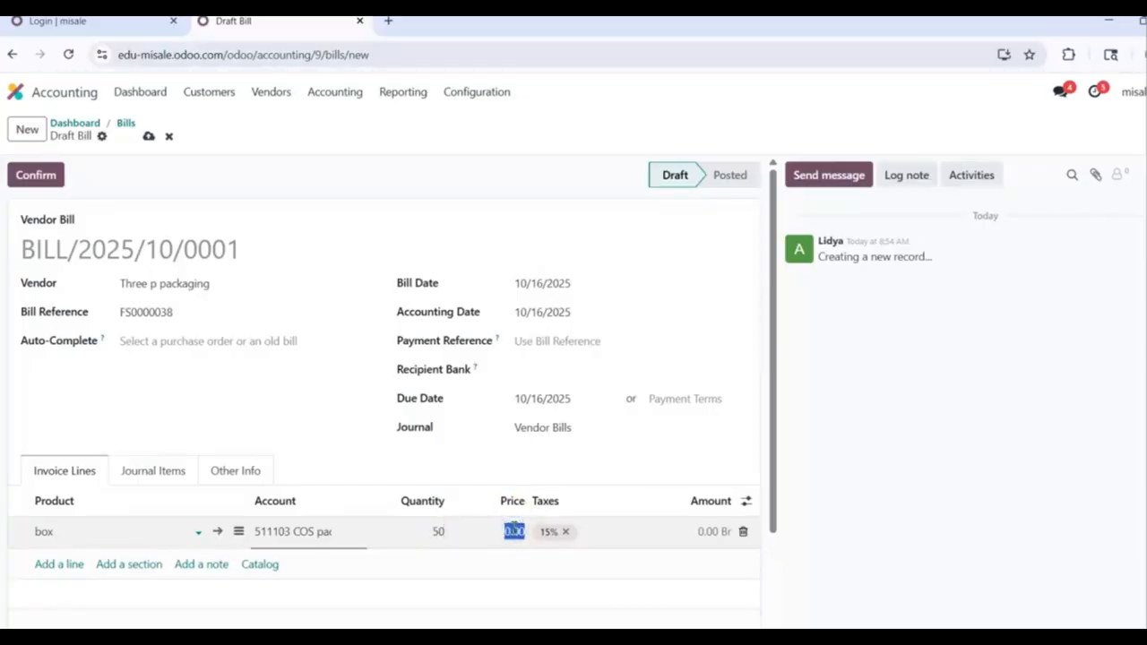
pyautogui.write('75')
pyautogui.click(591, 533)
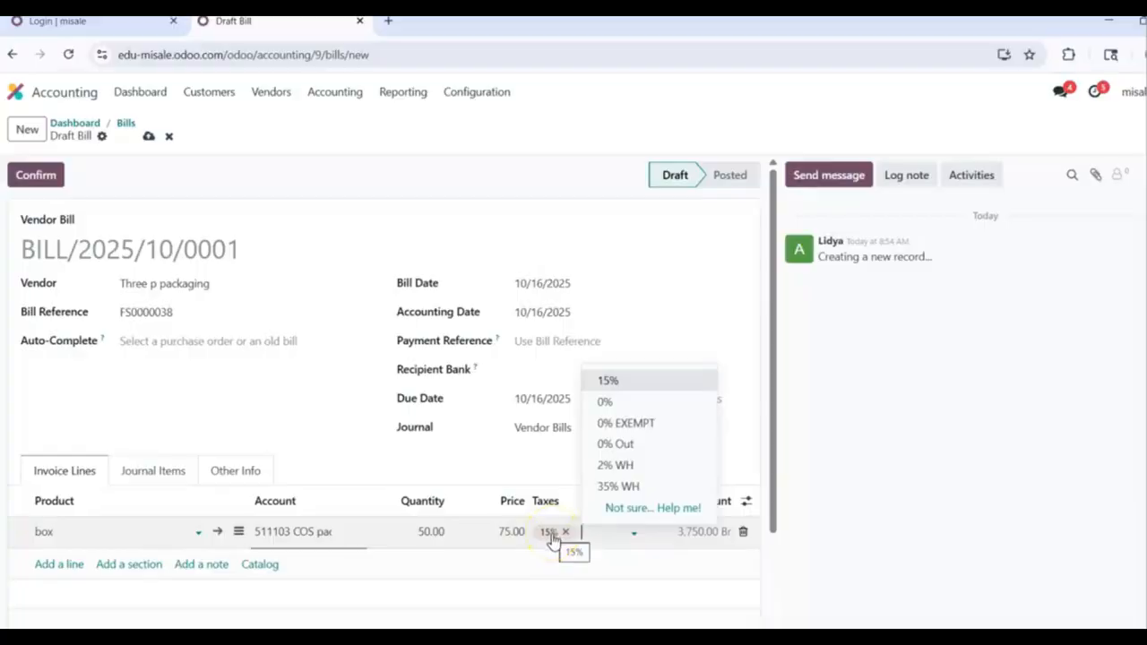
pyautogui.click(602, 465)
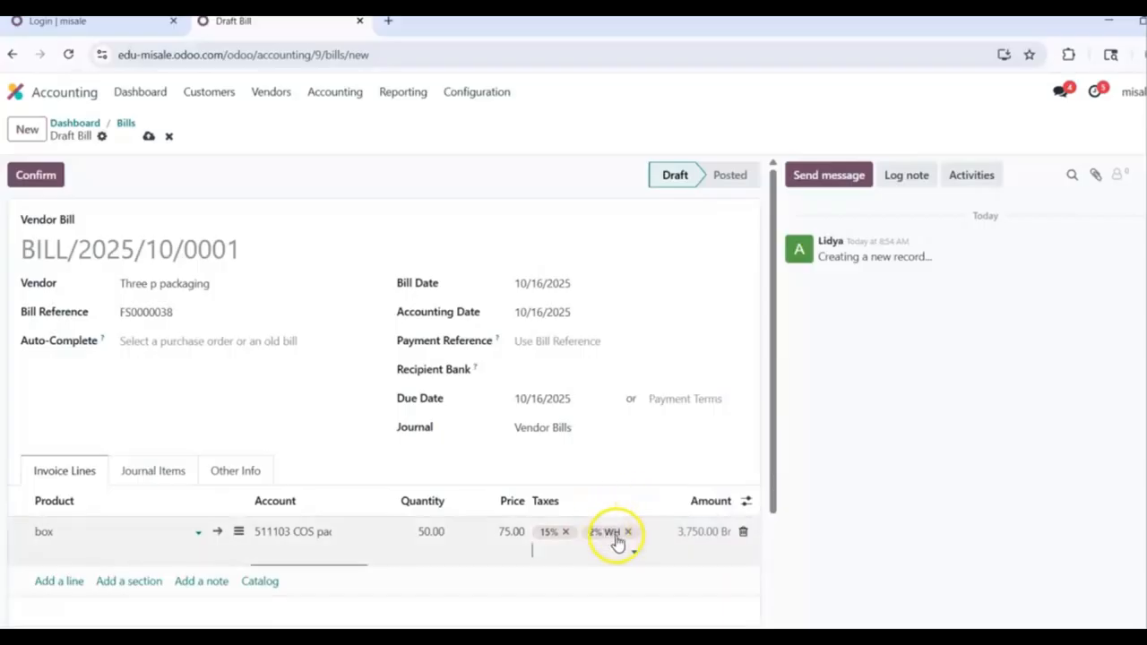
# Step: Recheck the box line's 15% and 3% WH taxes and review the 4,237.50 Br total
pyautogui.scroll(-2, 606, 538)
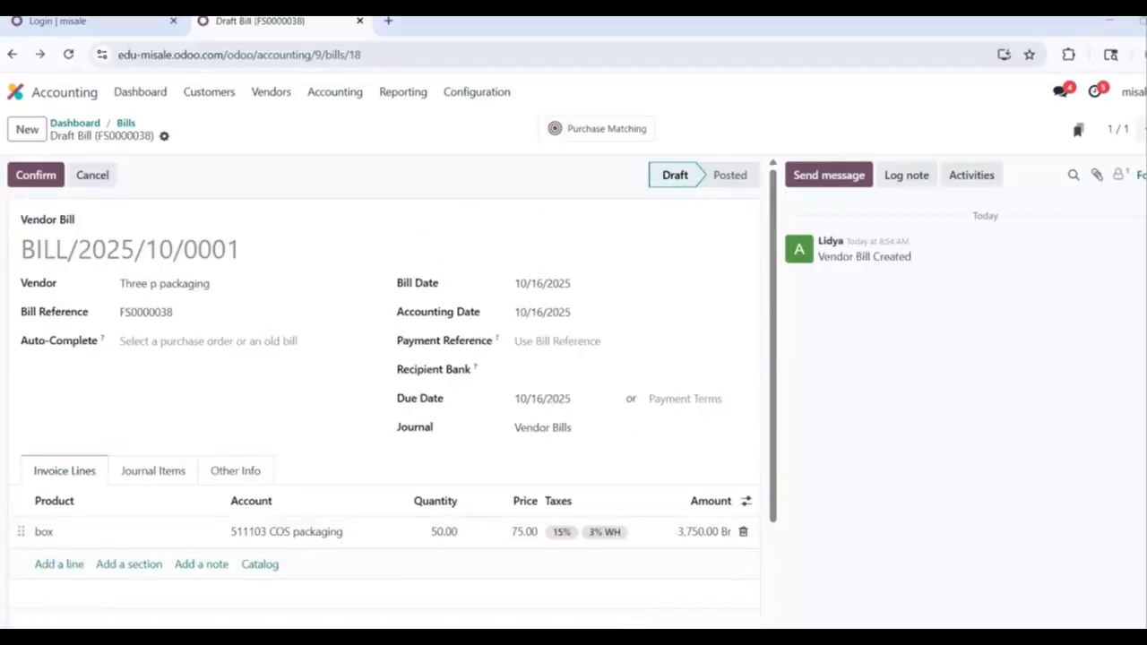
pyautogui.click(629, 540)
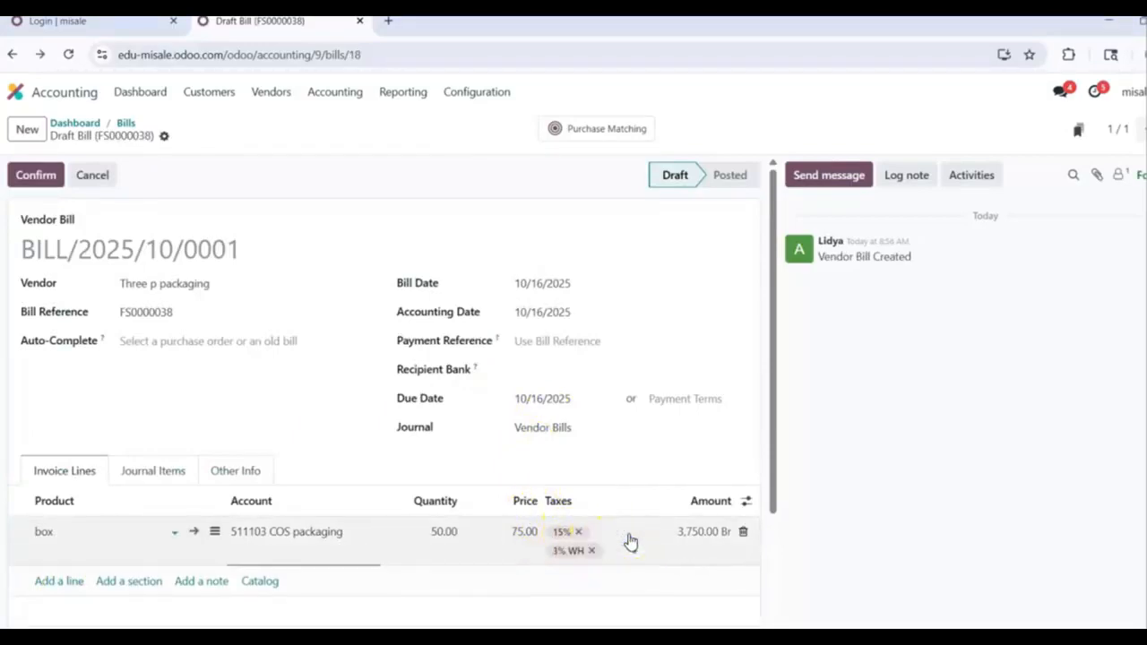
pyautogui.click(612, 551)
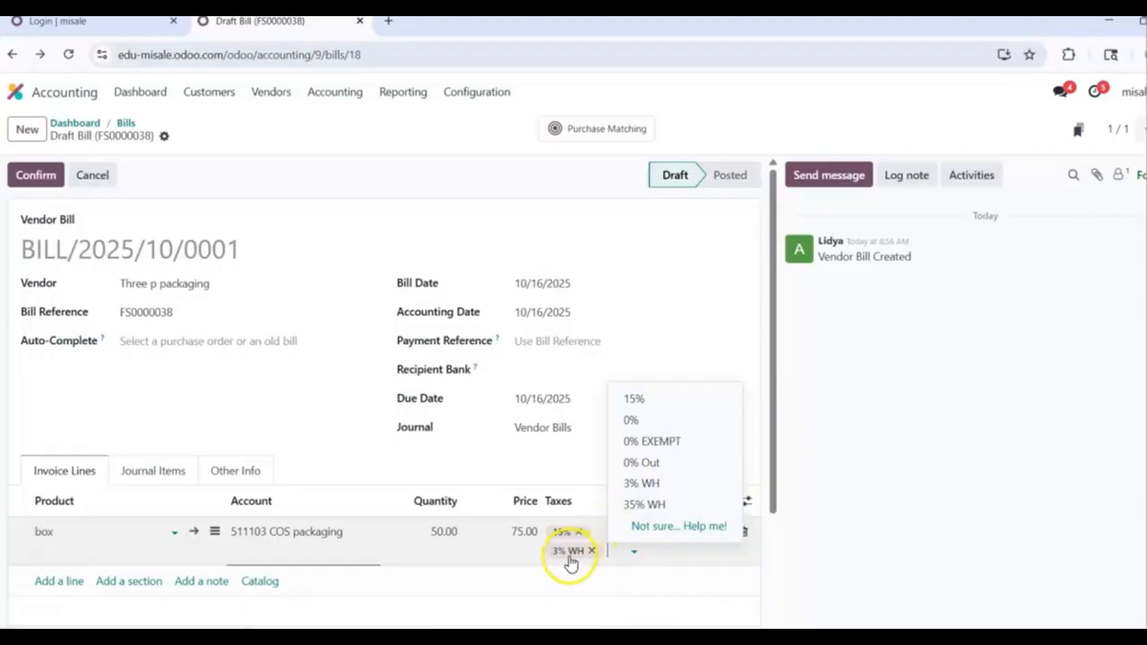
pyautogui.click(601, 220)
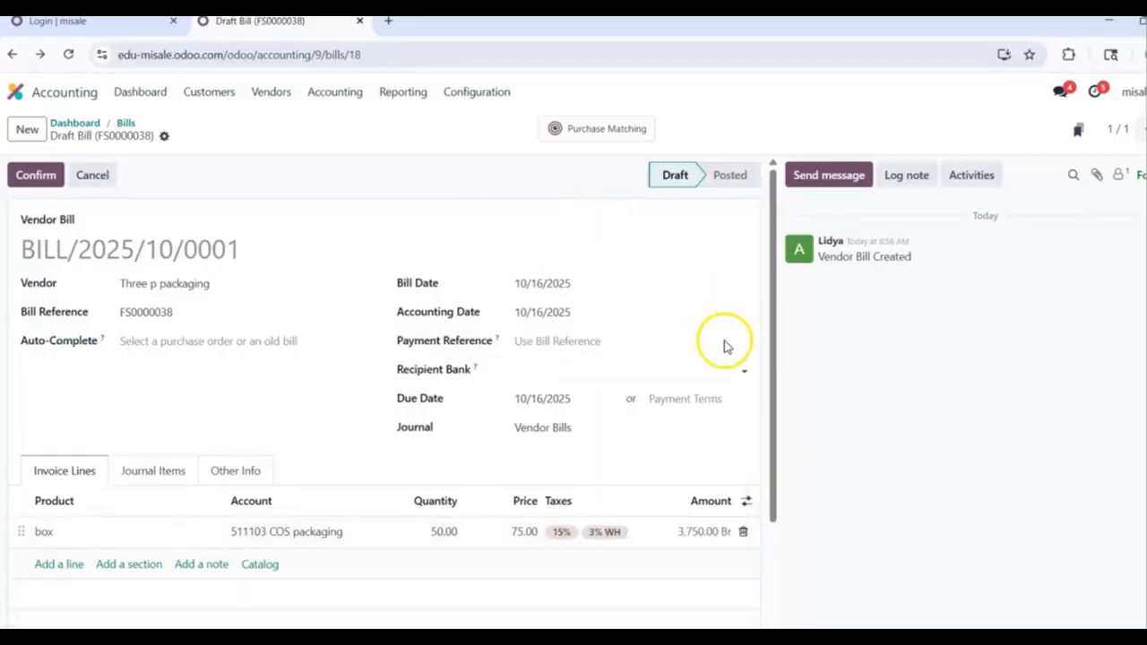
pyautogui.scroll(-2, 674, 559)
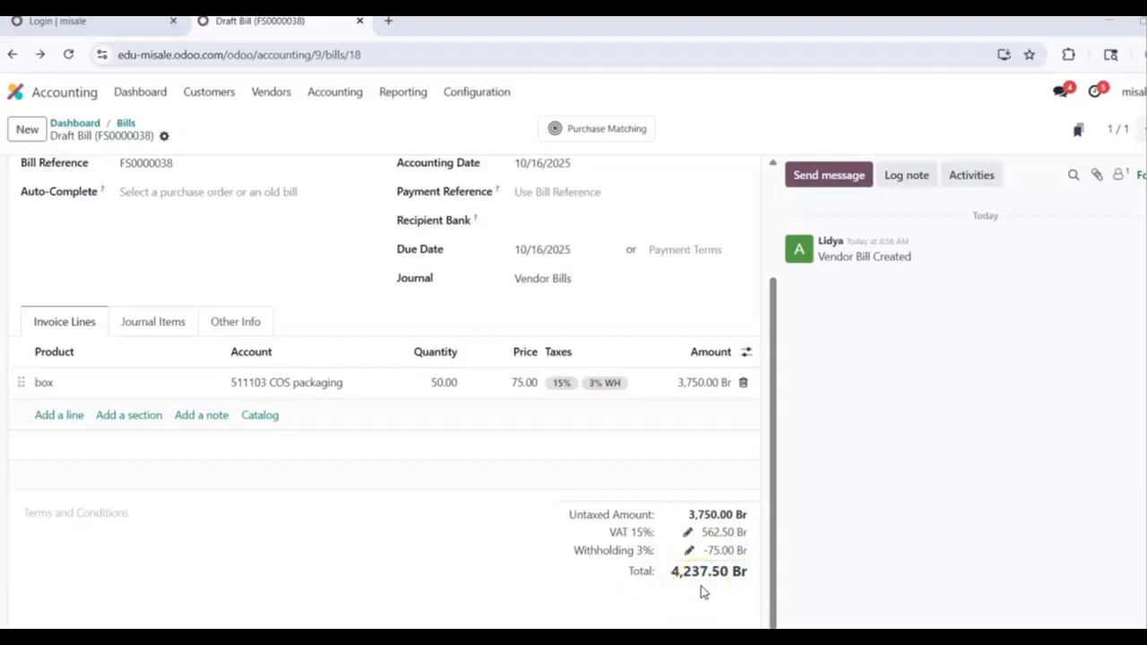
pyautogui.click(773, 176)
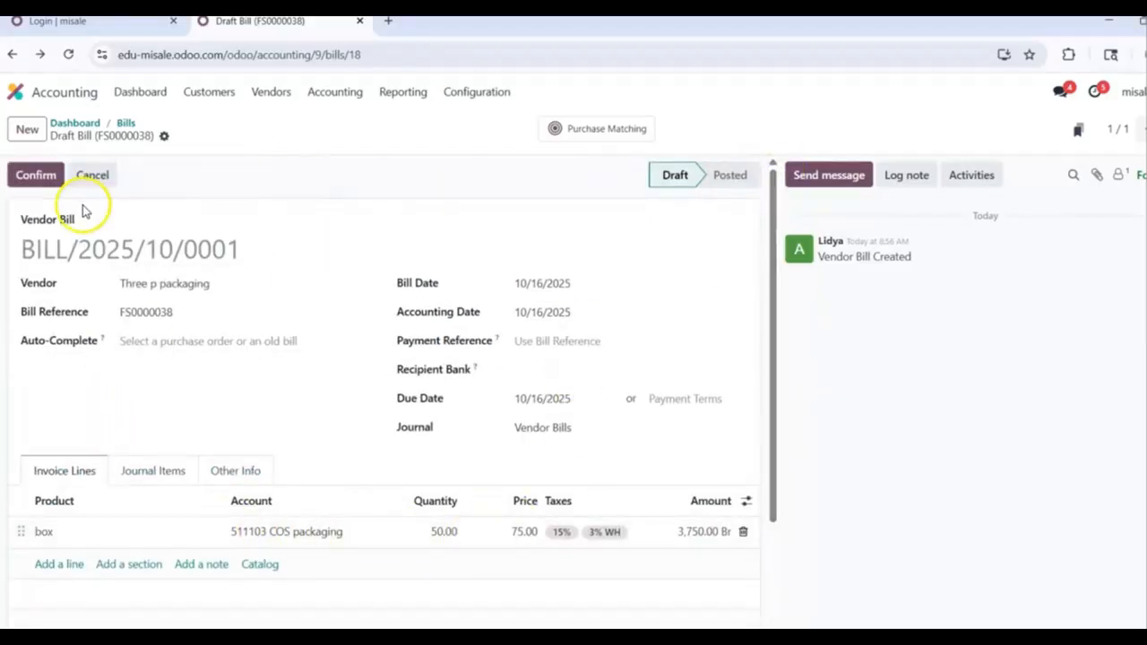
# Step: Post BILL/2025/10/0001 and pay its 4,237.50 Br from Cash at bank CBE No.100003
pyautogui.click(42, 178)
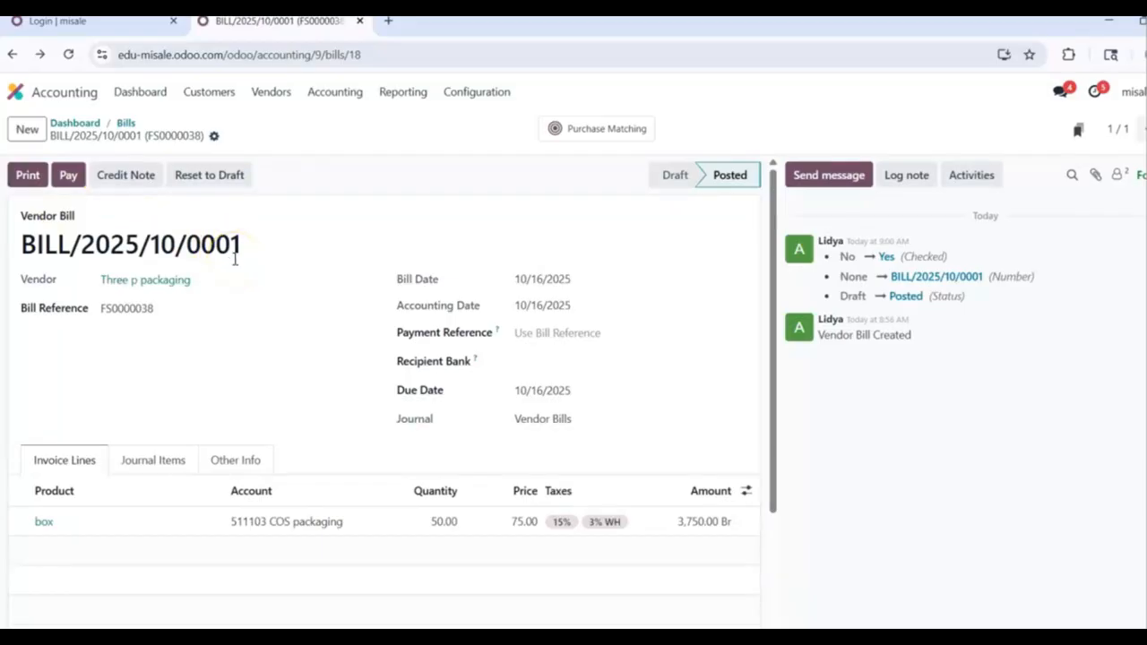
pyautogui.click(17, 183)
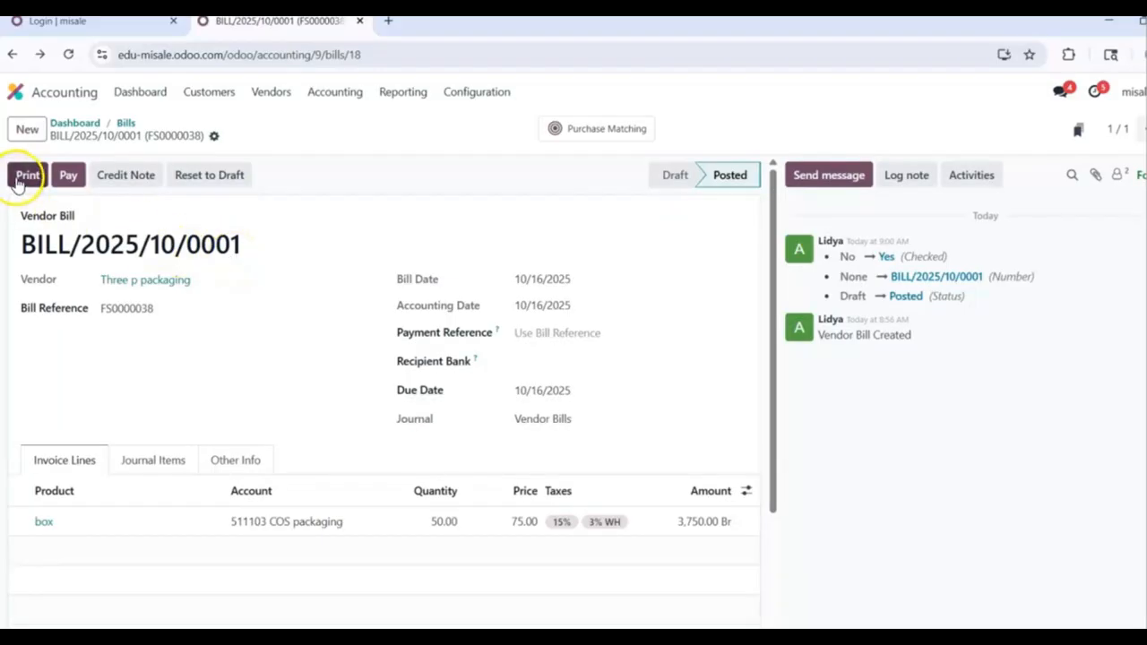
pyautogui.click(68, 180)
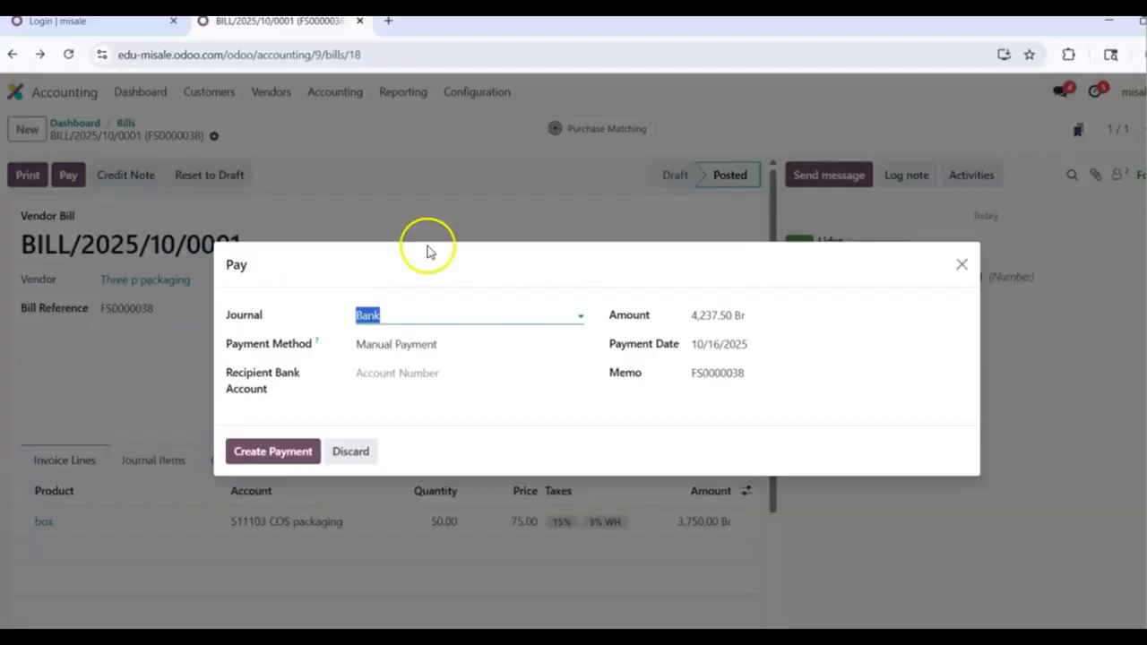
pyautogui.click(557, 320)
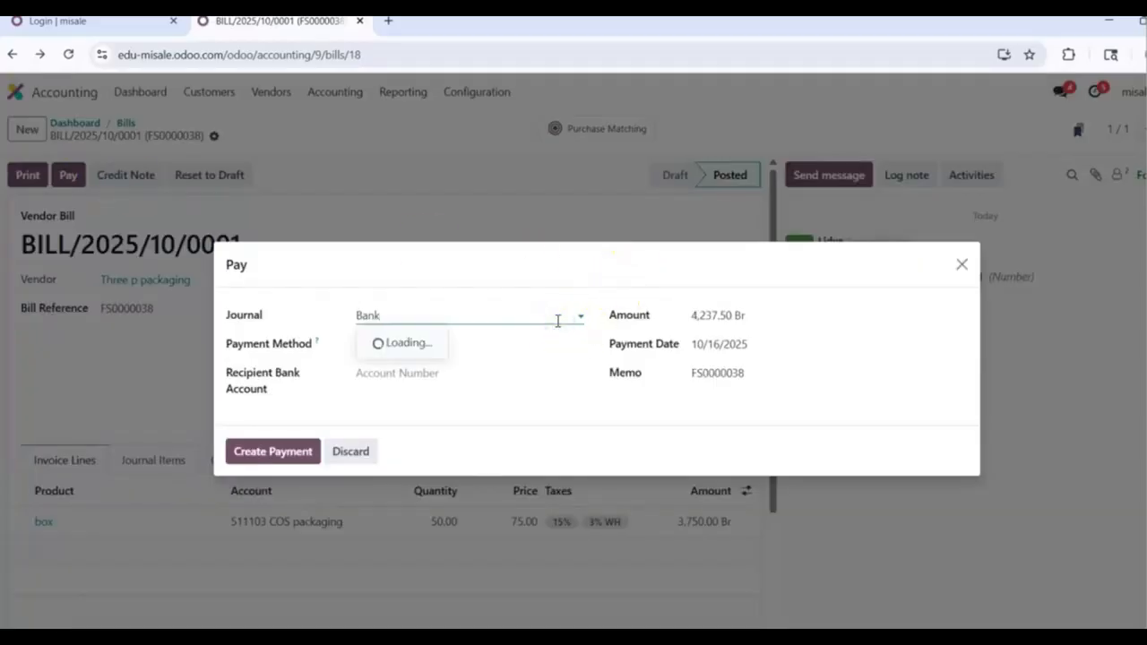
pyautogui.click(524, 365)
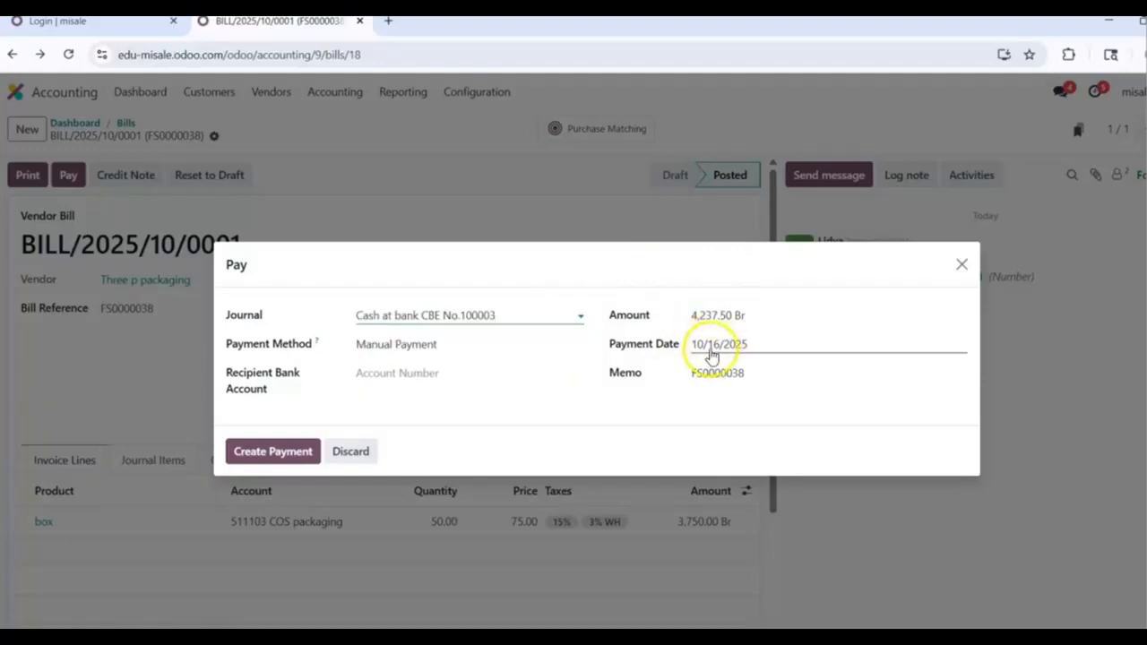
pyautogui.click(290, 455)
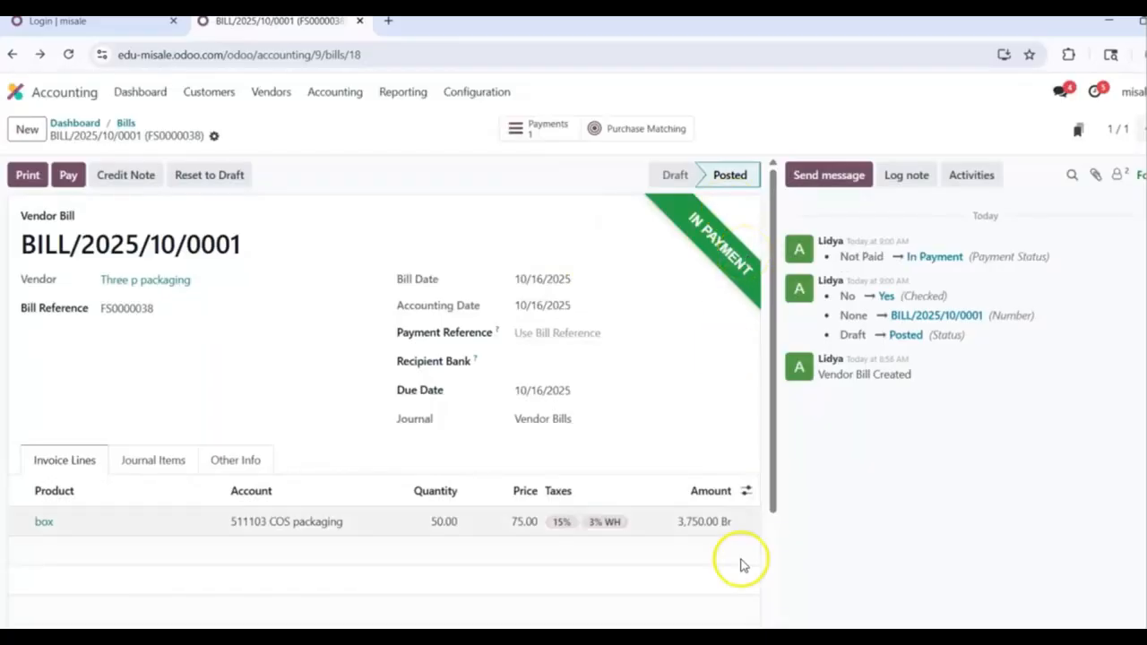
# Step: Attach the '112445 land tax mizan' receipt to the bill and return to the Accounting dashboard
pyautogui.scroll(-3, 386, 394)
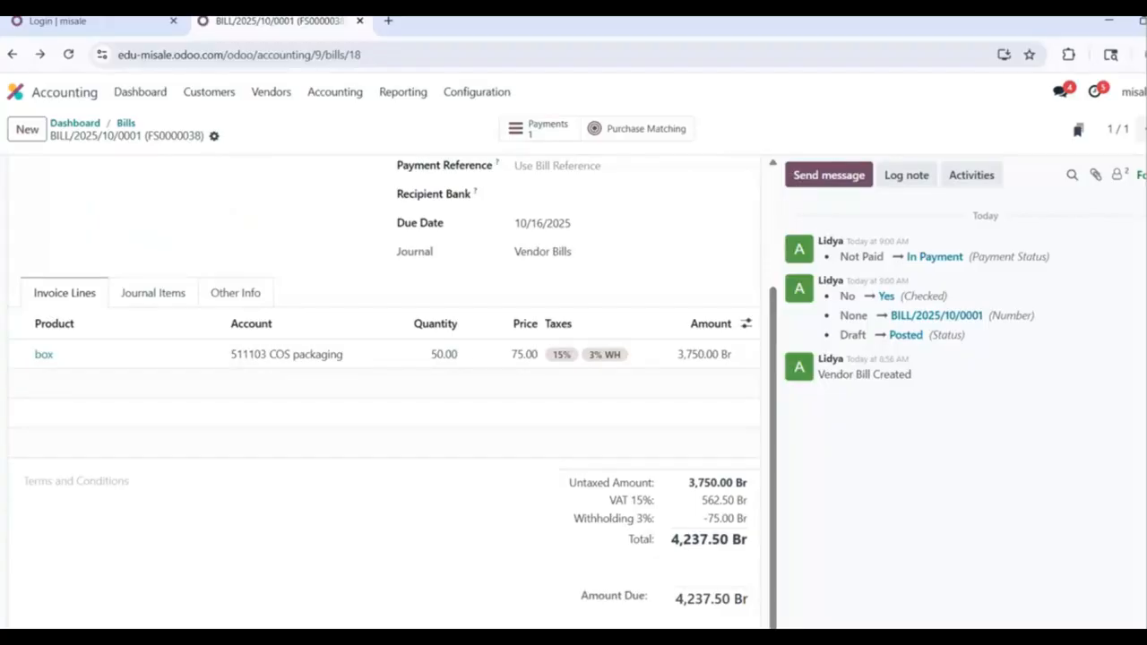
pyautogui.click(1098, 178)
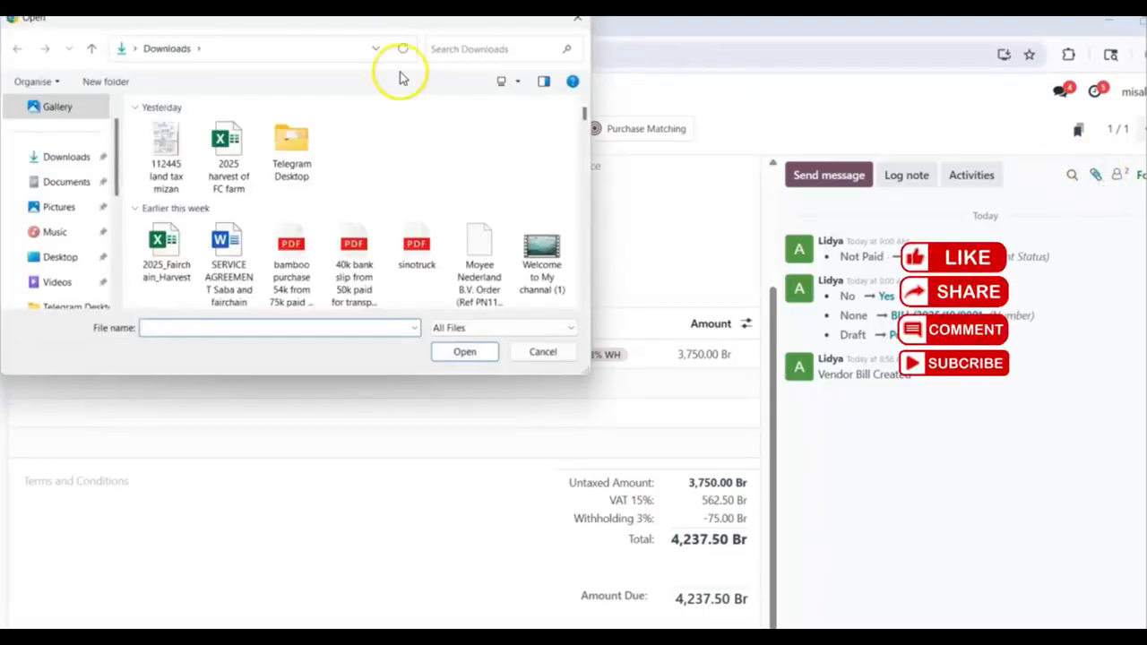
pyautogui.click(166, 143)
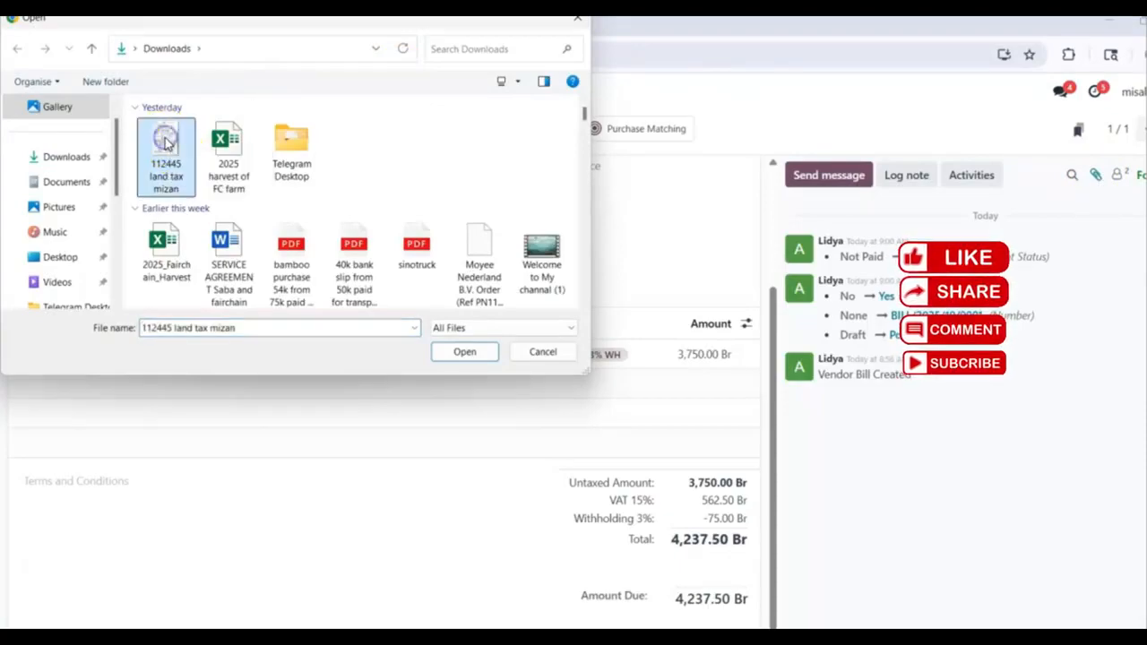
pyautogui.click(463, 351)
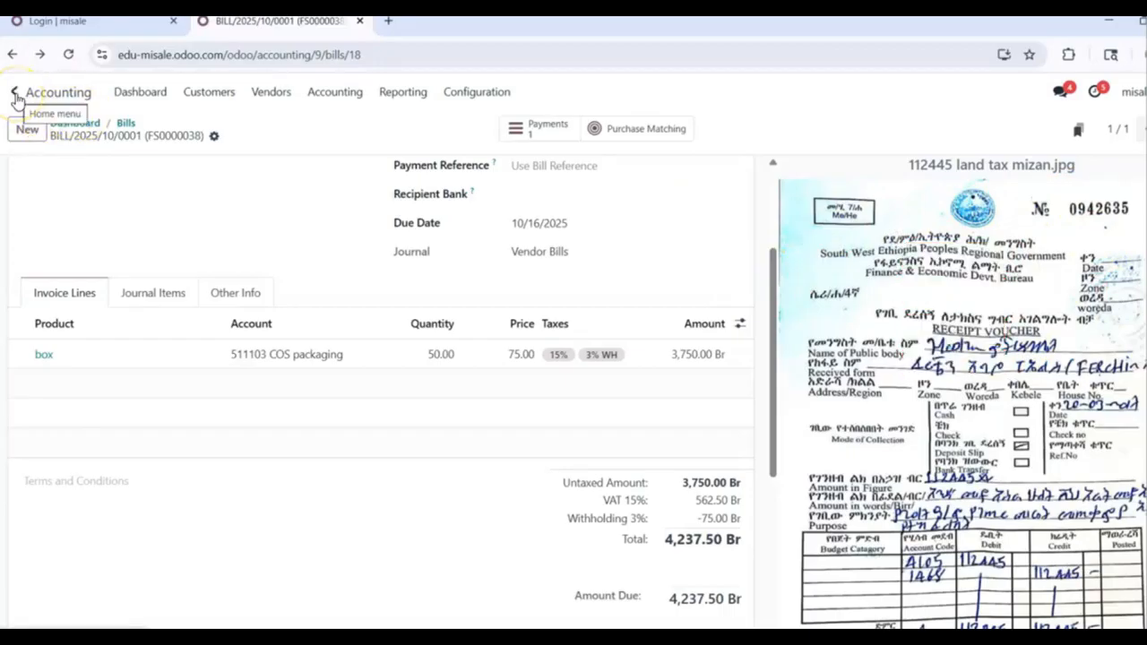
pyautogui.click(74, 125)
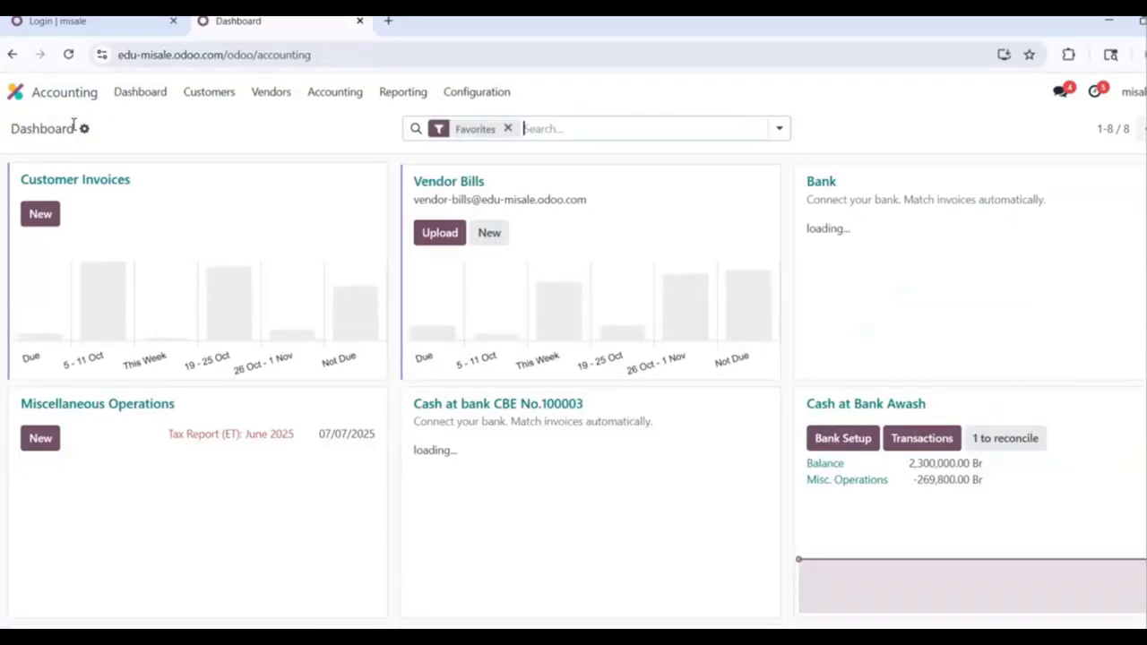
# Step: Start a new vendor bill with a line for a newly created 'car rent' product
pyautogui.click(465, 183)
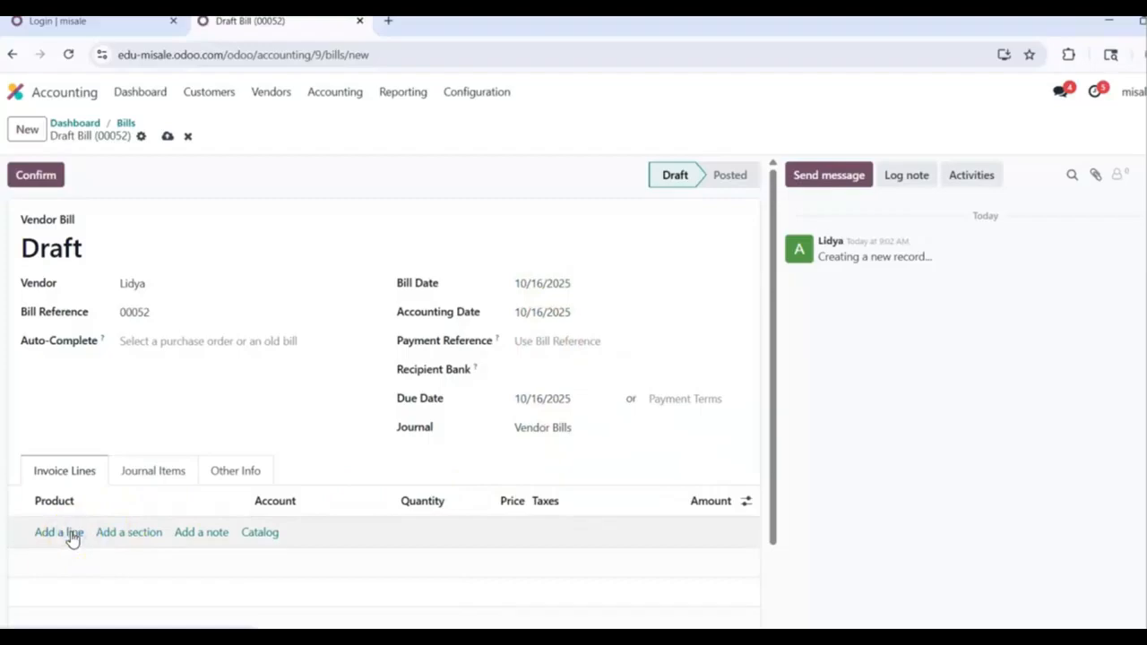
pyautogui.click(71, 533)
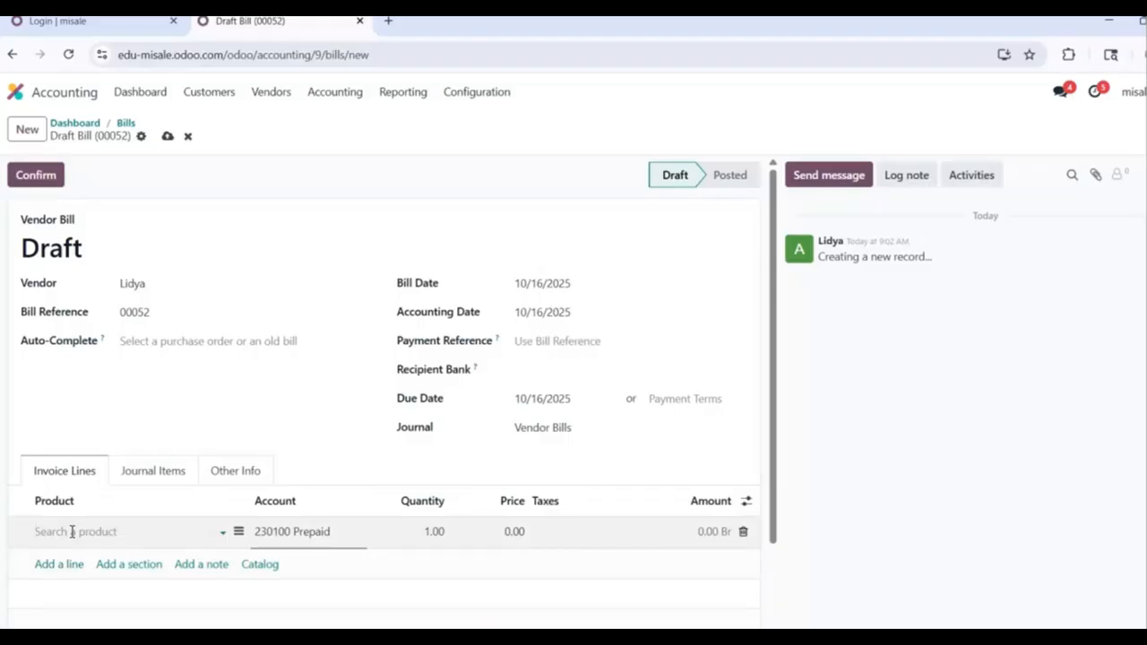
pyautogui.write('tr')
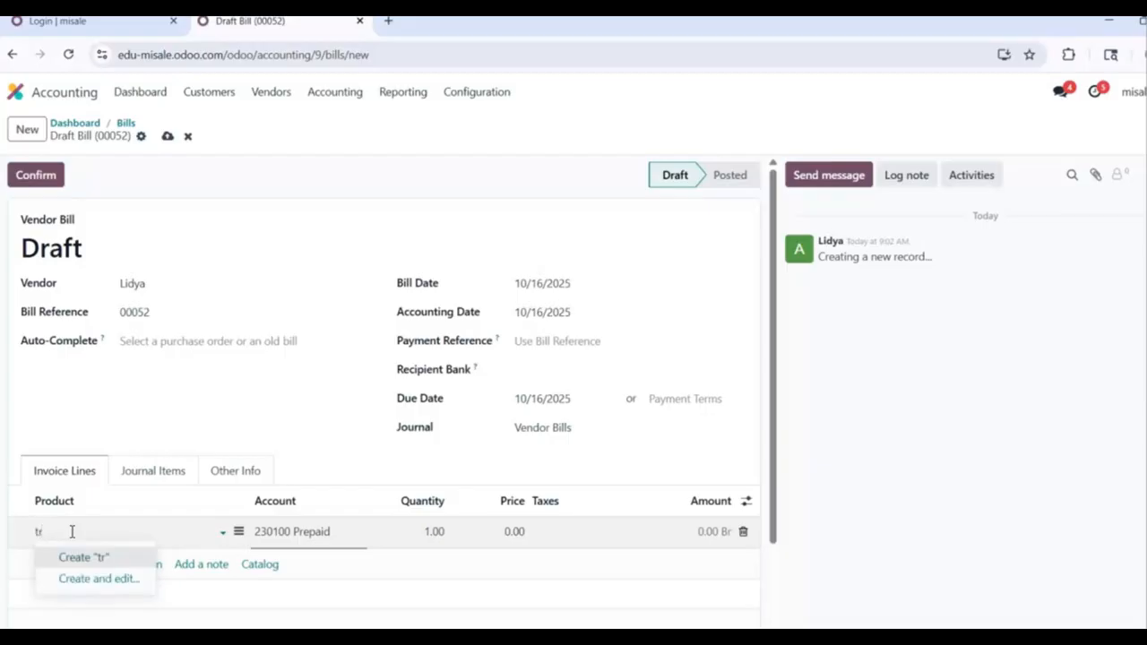
pyautogui.write('ans')
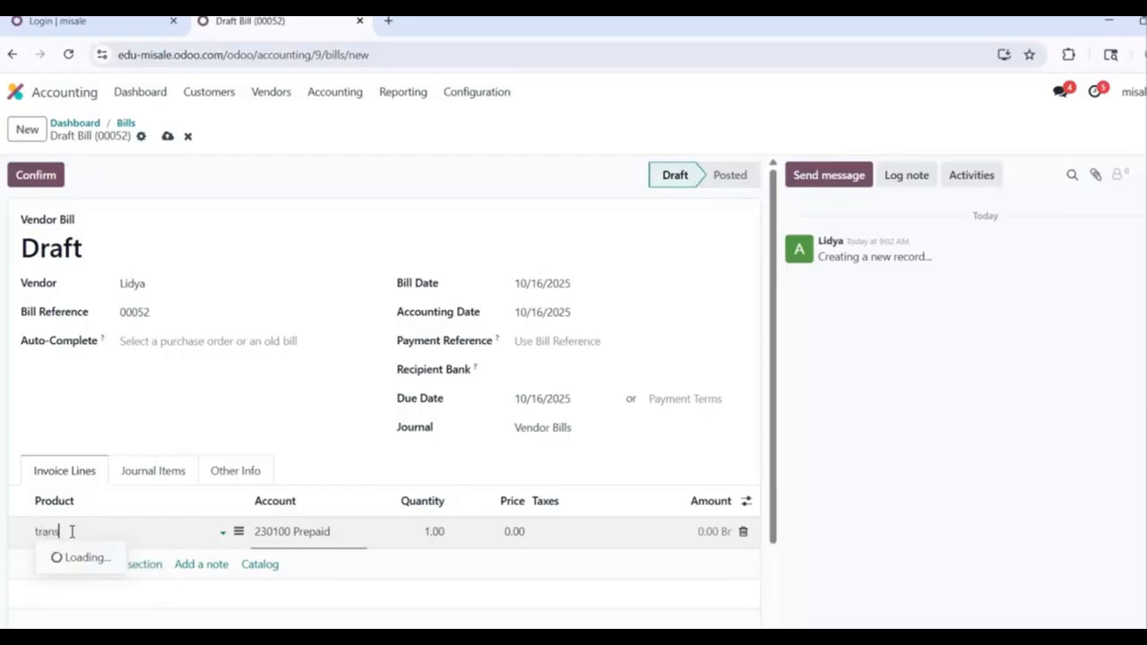
pyautogui.write('port')
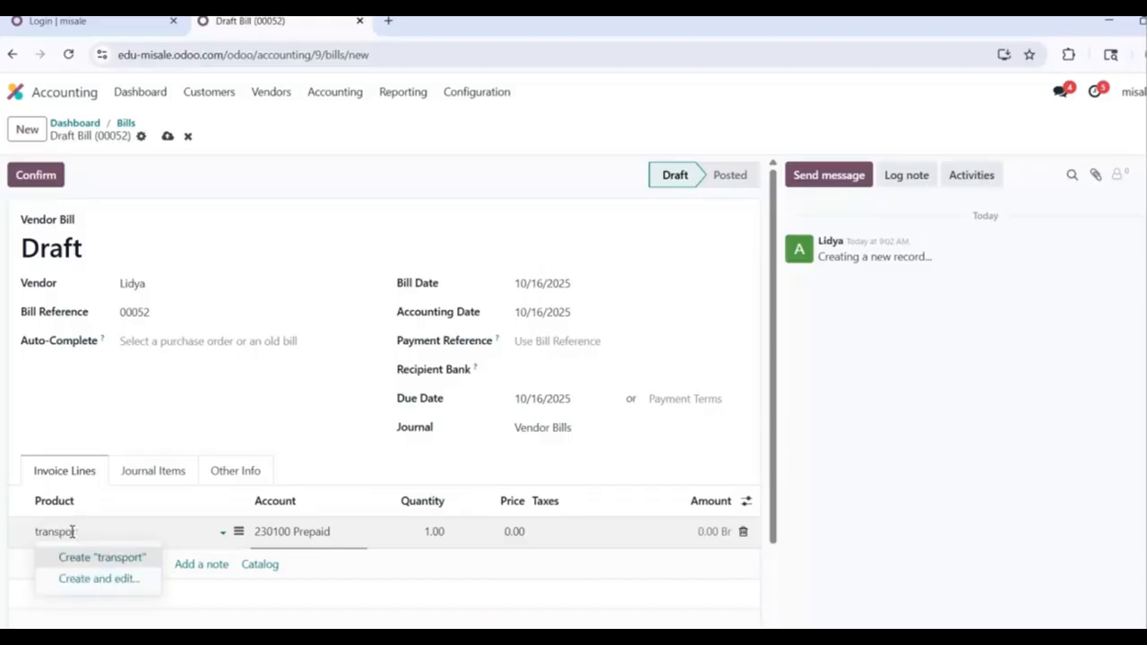
pyautogui.hotkey('ctrl', 'a')
pyautogui.press('BackSpace')
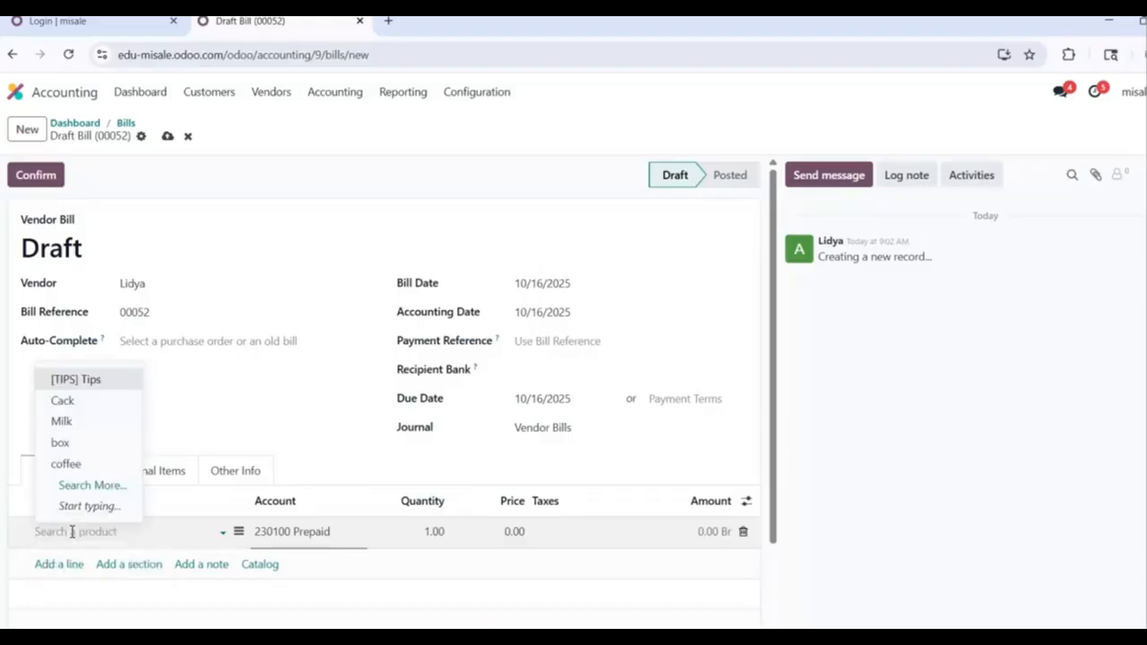
pyautogui.write('car')
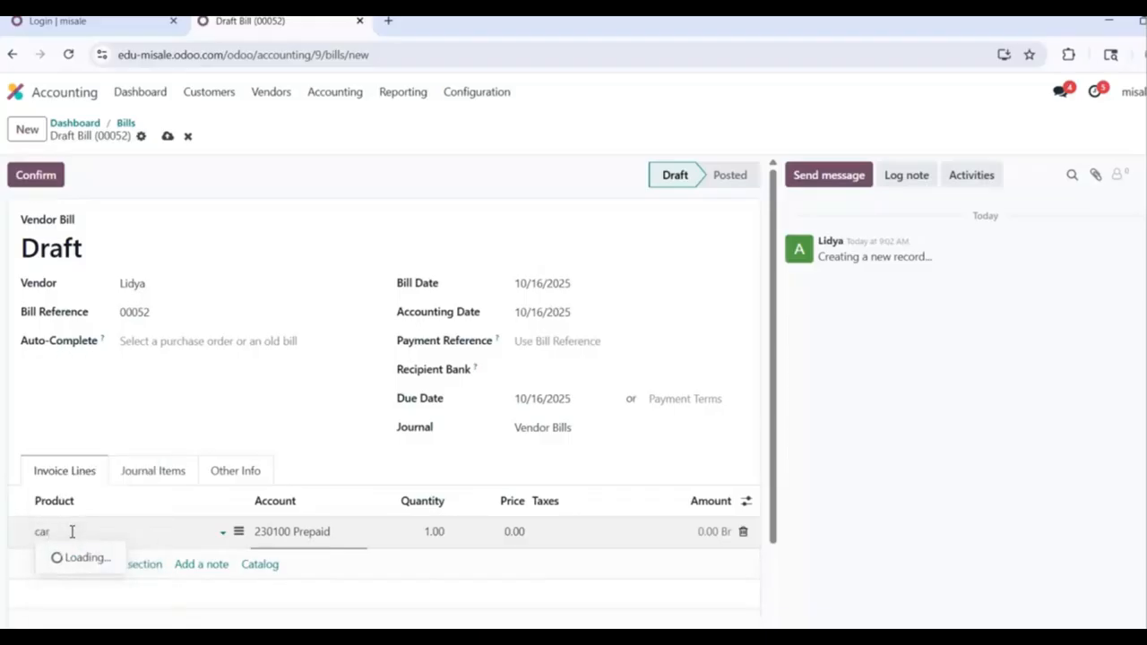
pyautogui.write(' rent')
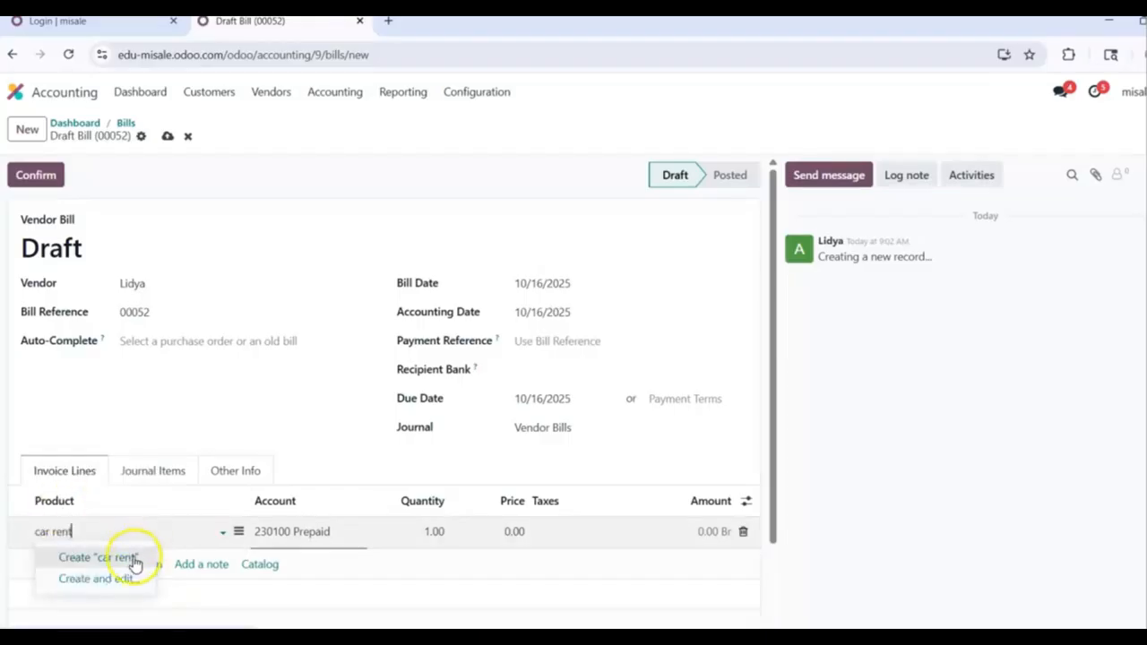
pyautogui.click(133, 560)
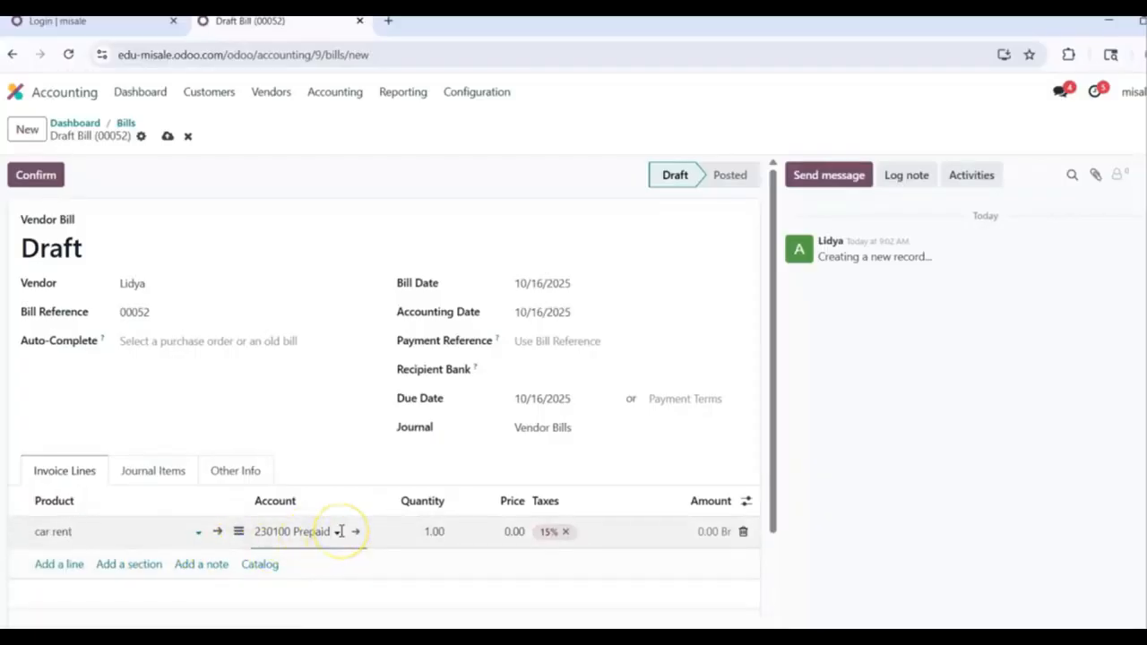
# Step: Book the car rent line to account 611104 Transportation expense
pyautogui.click(339, 531)
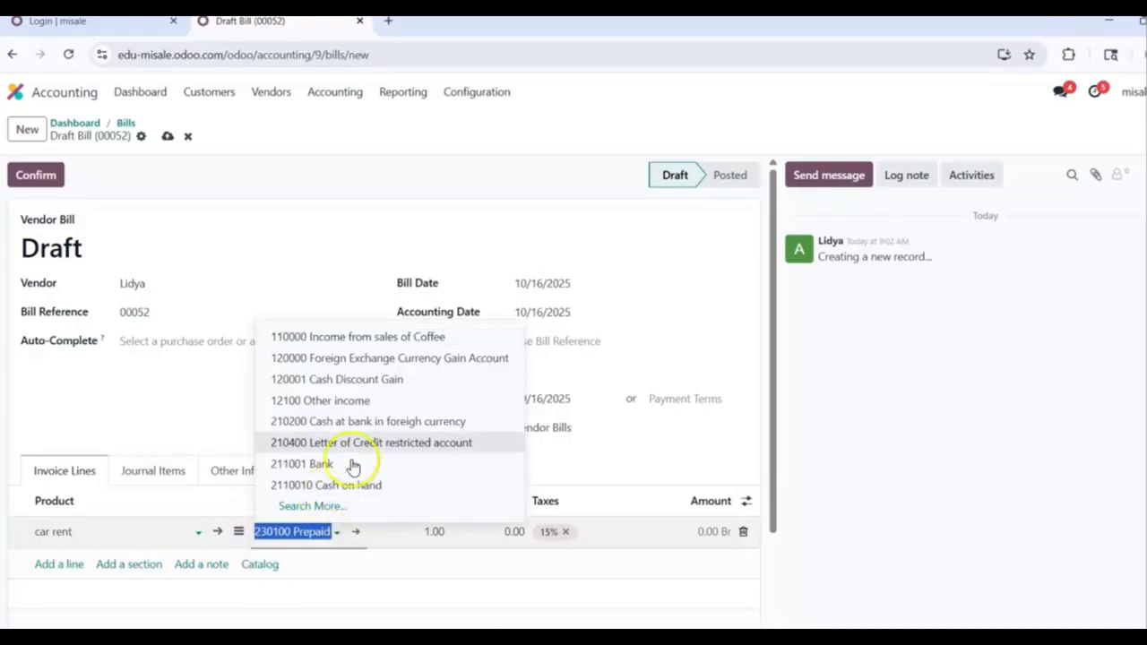
pyautogui.click(324, 513)
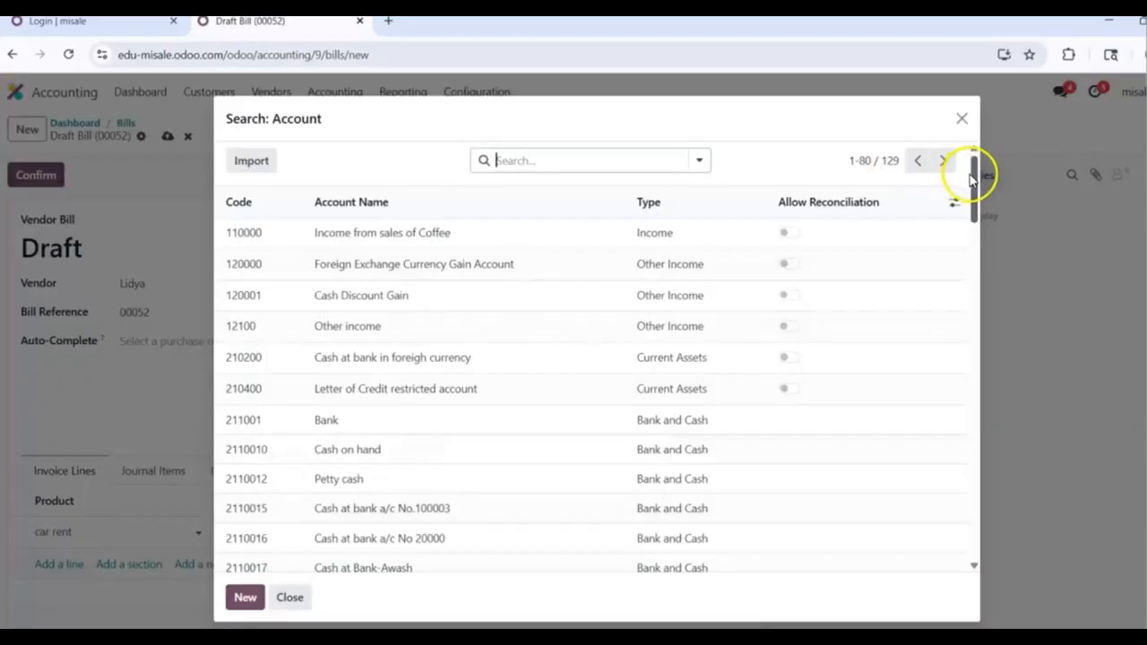
pyautogui.moveTo(977, 184); pyautogui.dragTo(990, 507)
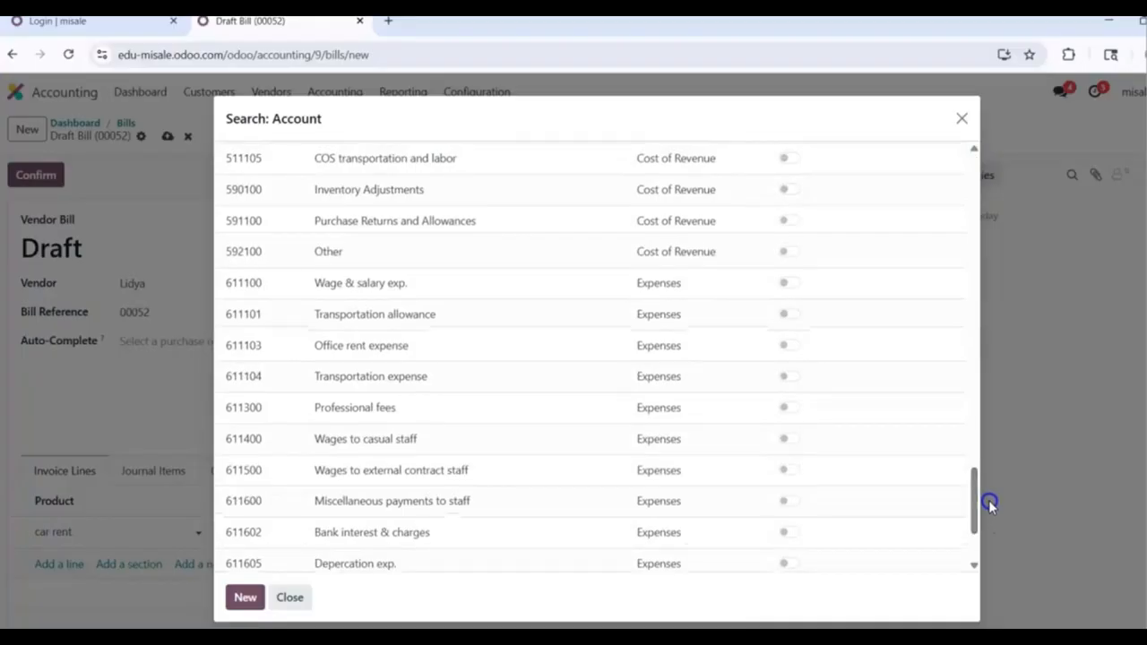
pyautogui.click(502, 381)
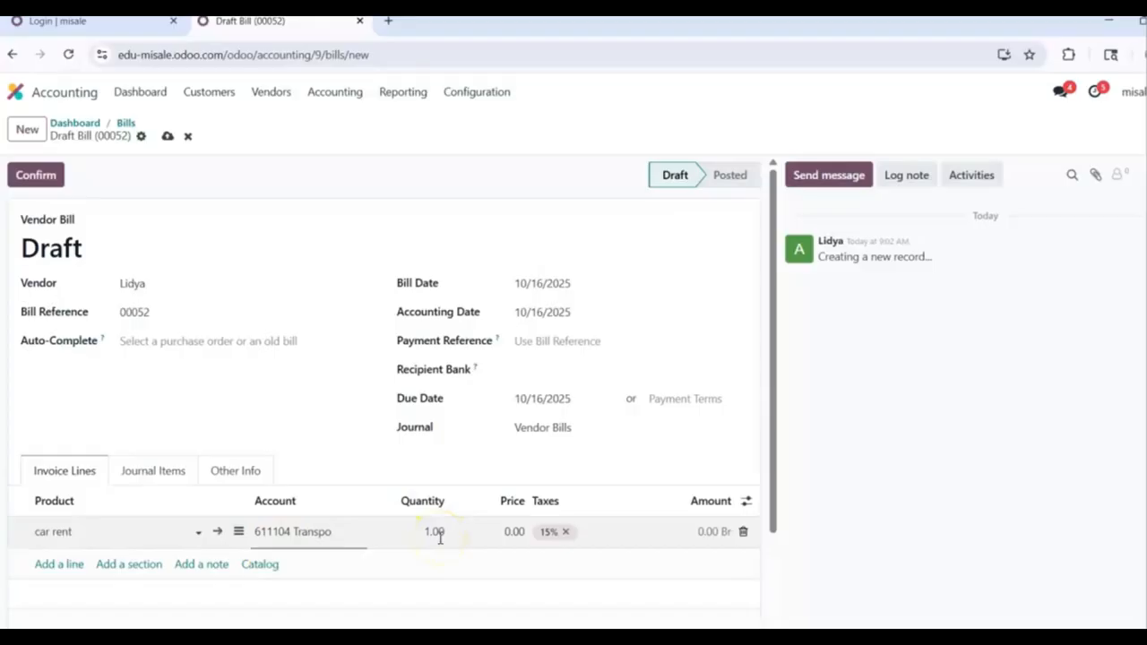
# Step: Set the car rent price to 20,000.00 and add 3% WH alongside the 15% tax
pyautogui.click(513, 531)
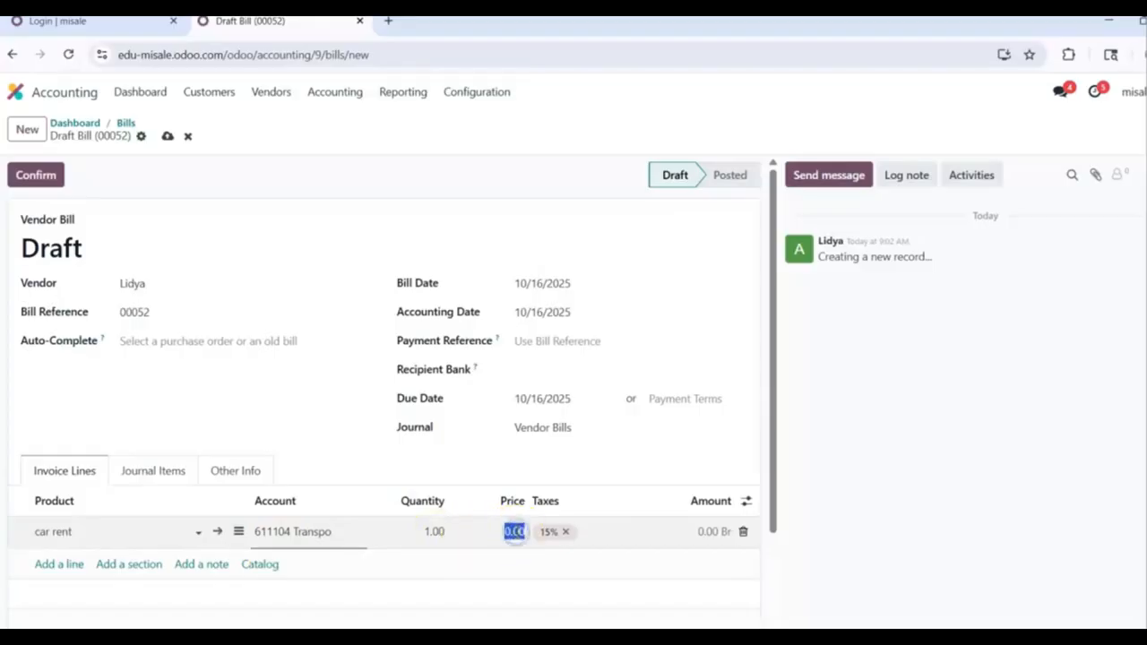
pyautogui.write('2000')
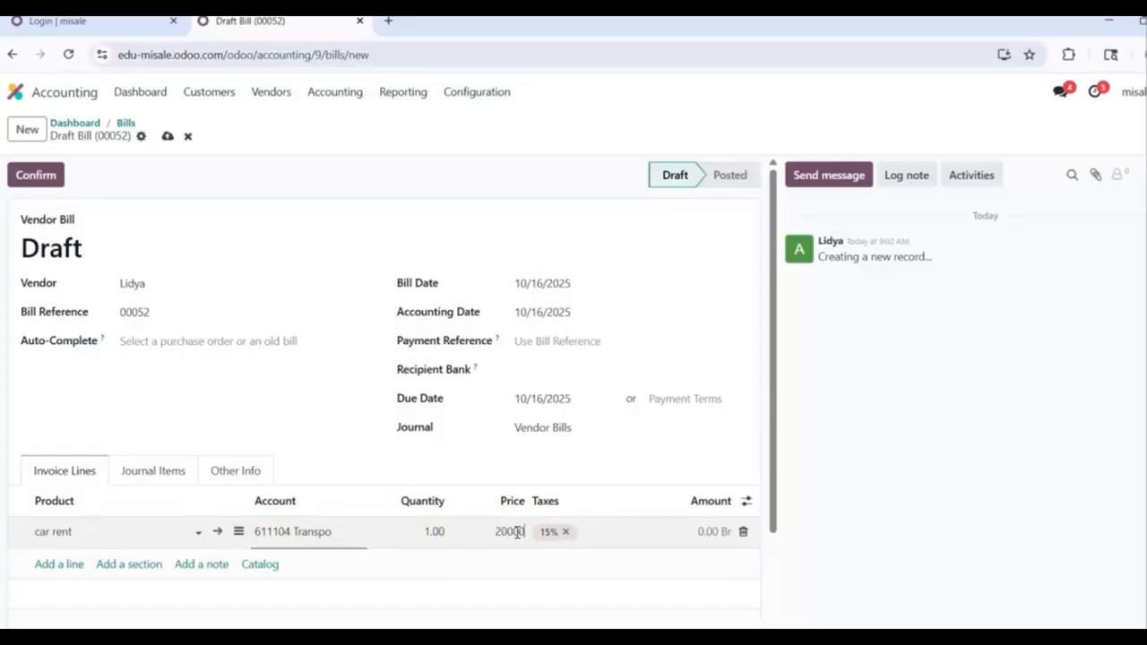
pyautogui.write('0')
pyautogui.click(630, 387)
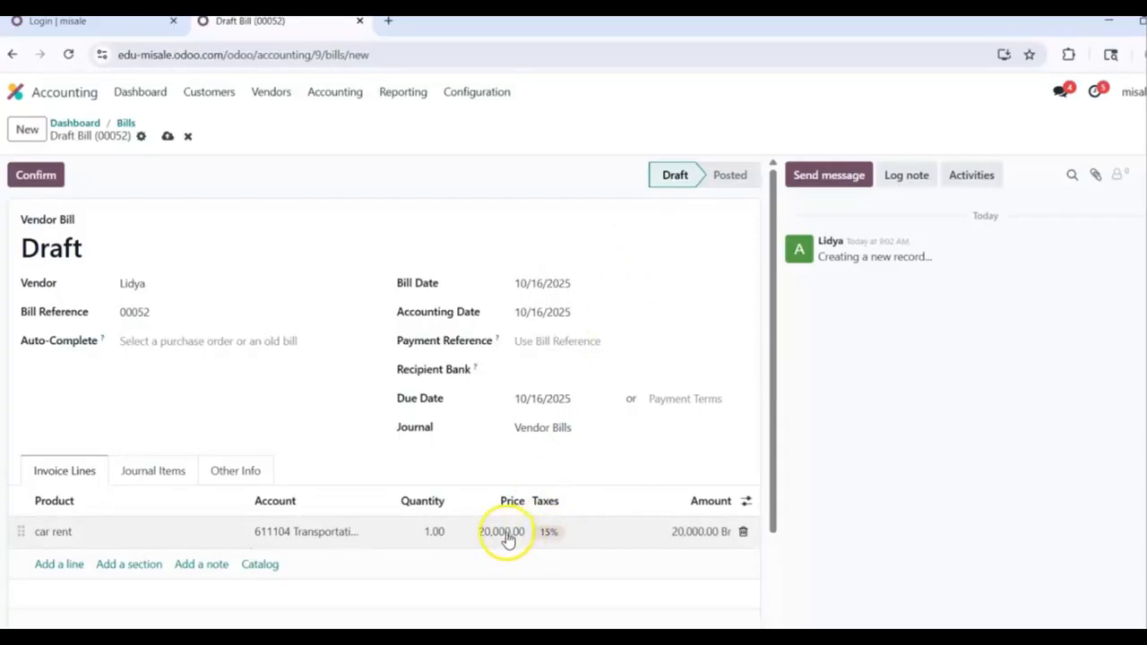
pyautogui.click(576, 532)
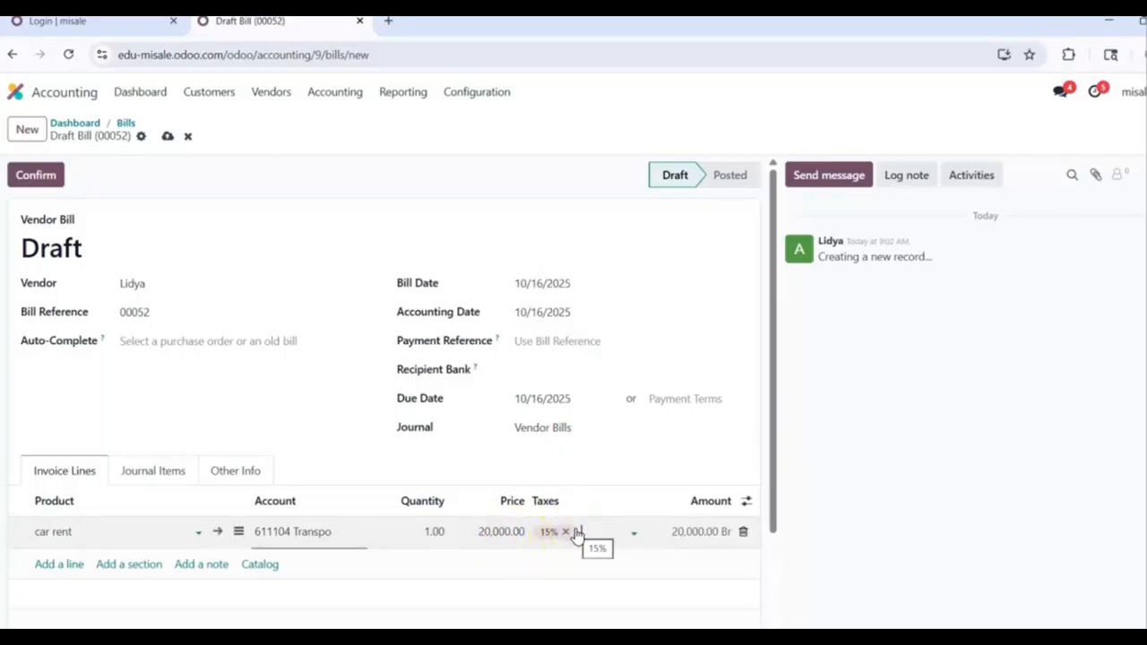
pyautogui.click(589, 530)
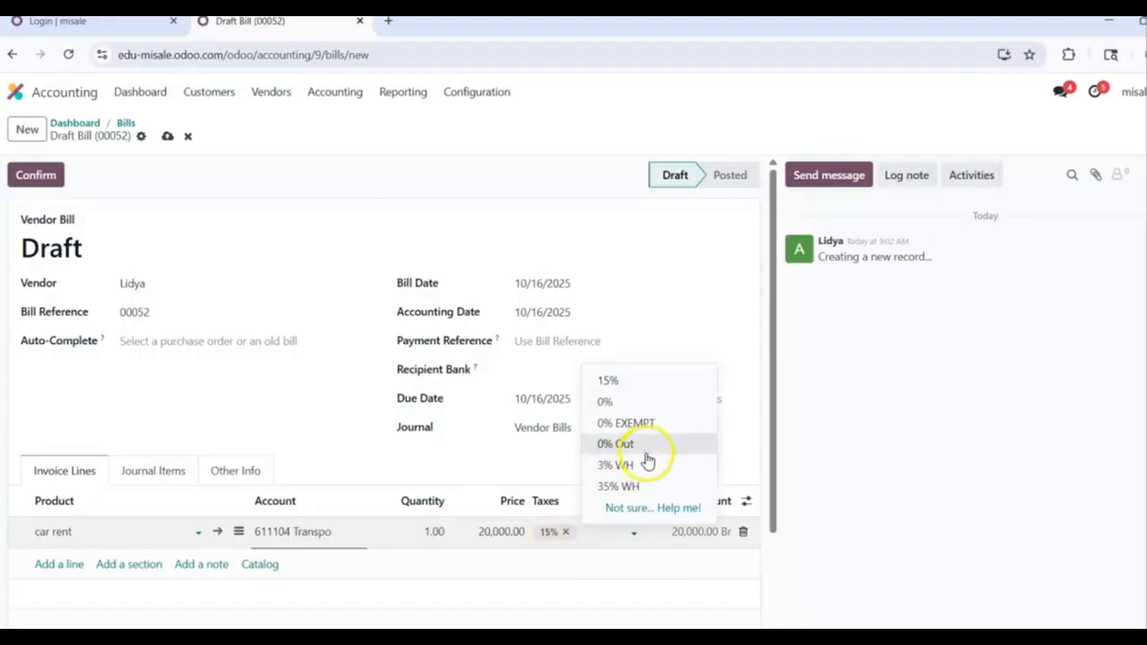
pyautogui.click(648, 464)
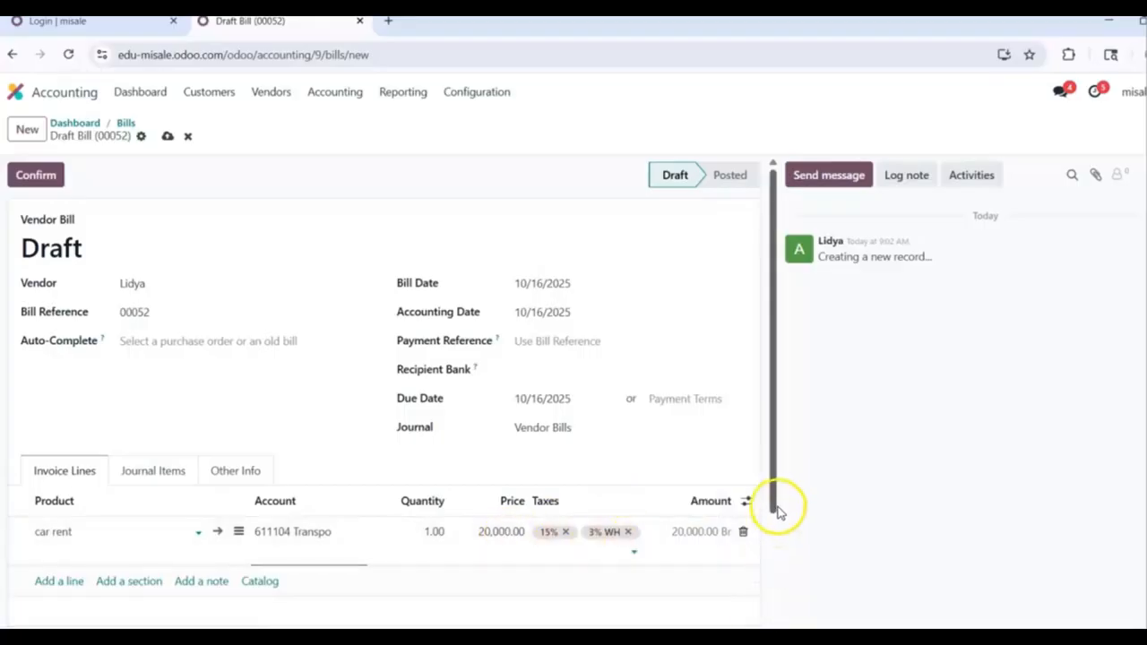
# Step: Review the 22,400.00 Br total and post the car rent bill as BILL/2025/10/0002
pyautogui.moveTo(775, 507); pyautogui.dragTo(777, 621)
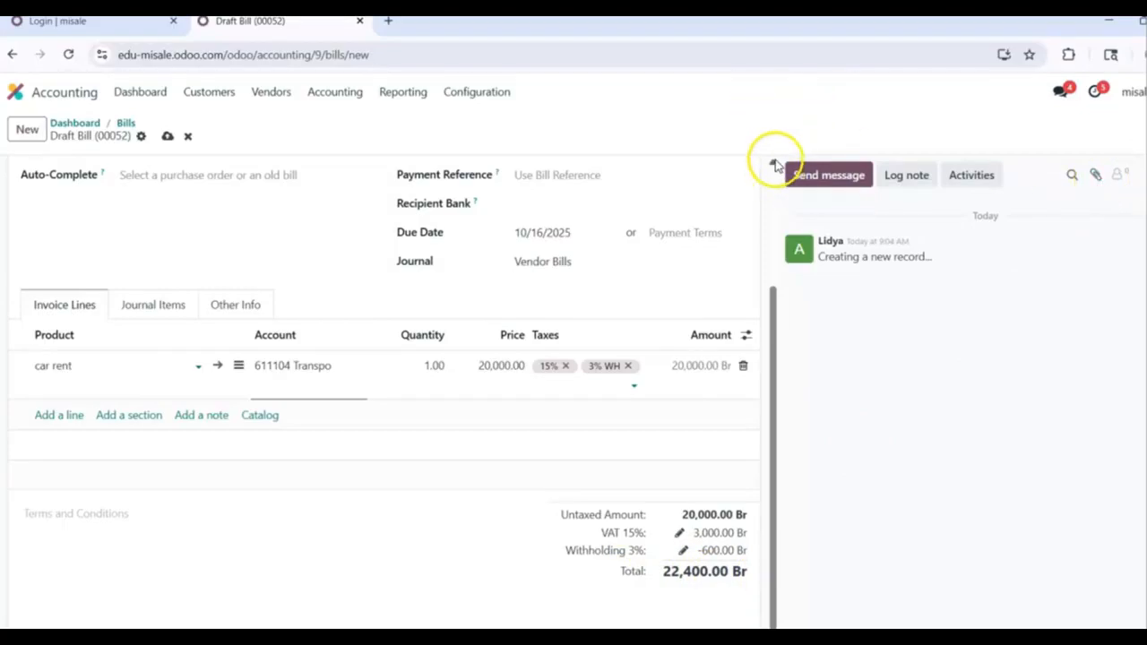
pyautogui.scroll(2, 776, 167)
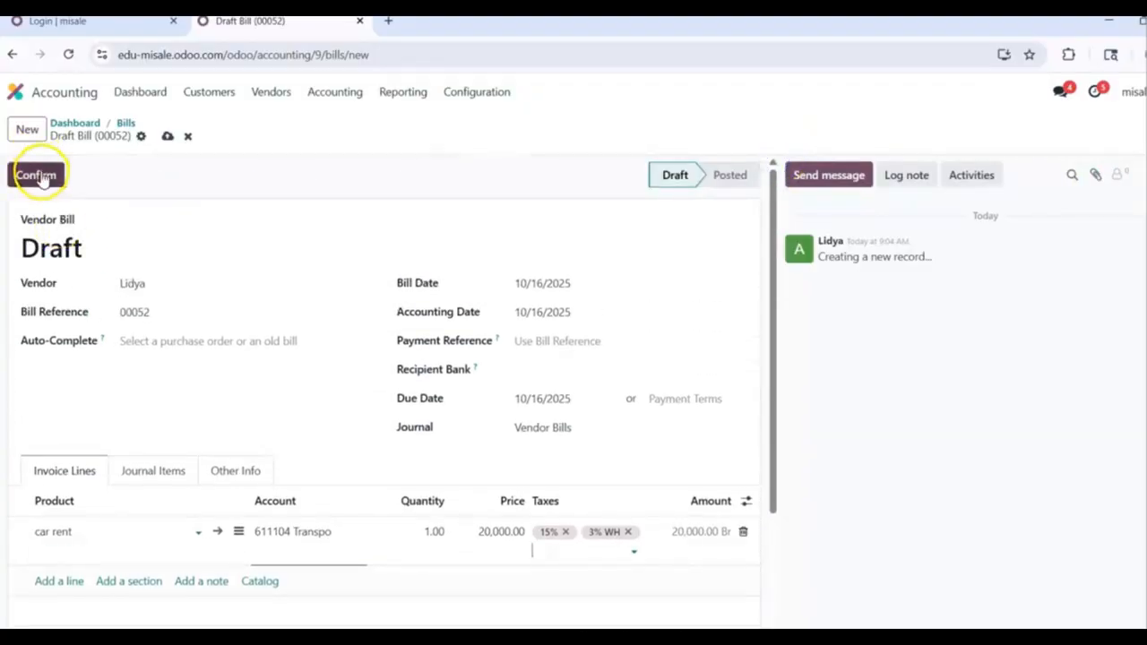
pyautogui.click(42, 177)
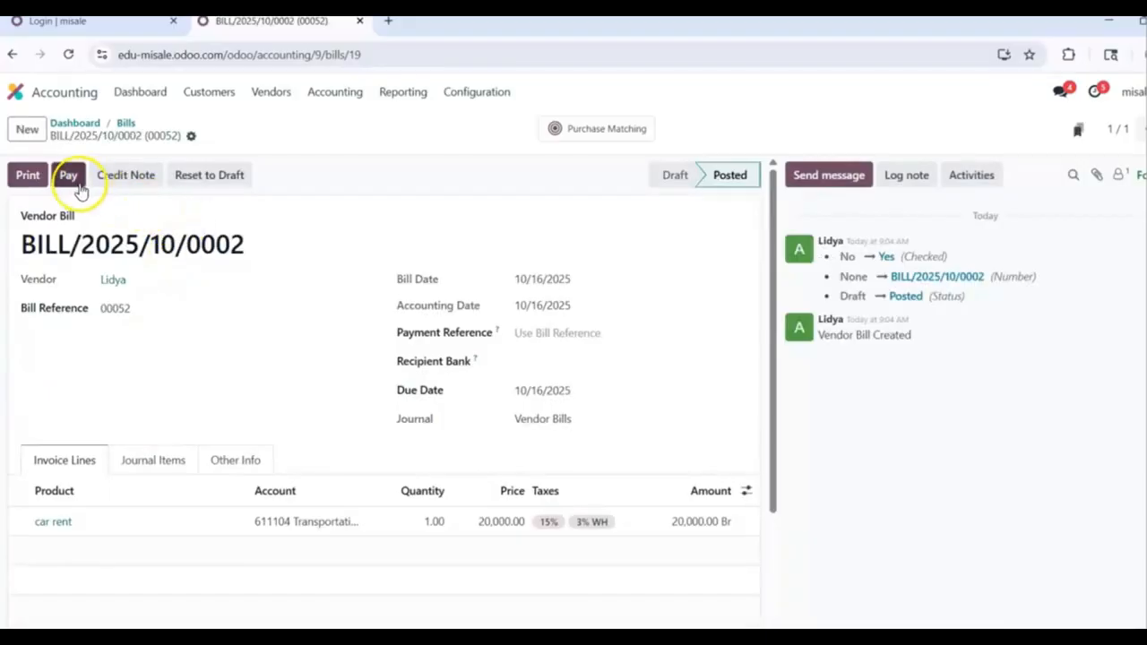
pyautogui.click(70, 179)
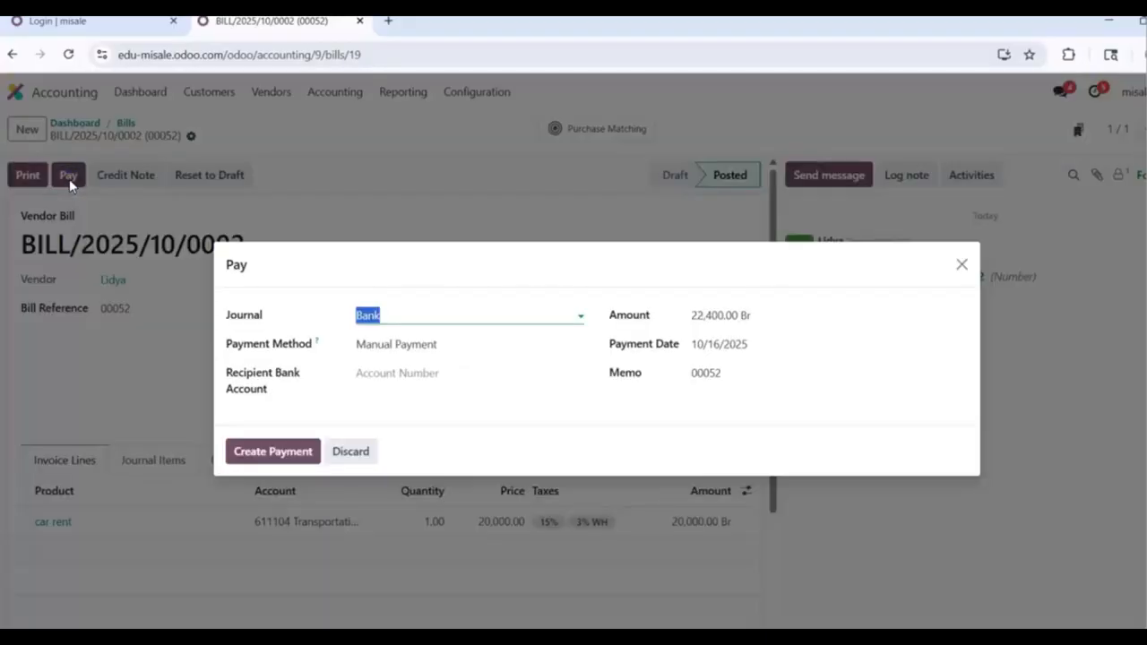
# Step: Pay BILL/2025/10/0002's 22,400.00 Br from Cash at bank CBE No.100003 and return to the bills list
pyautogui.click(560, 317)
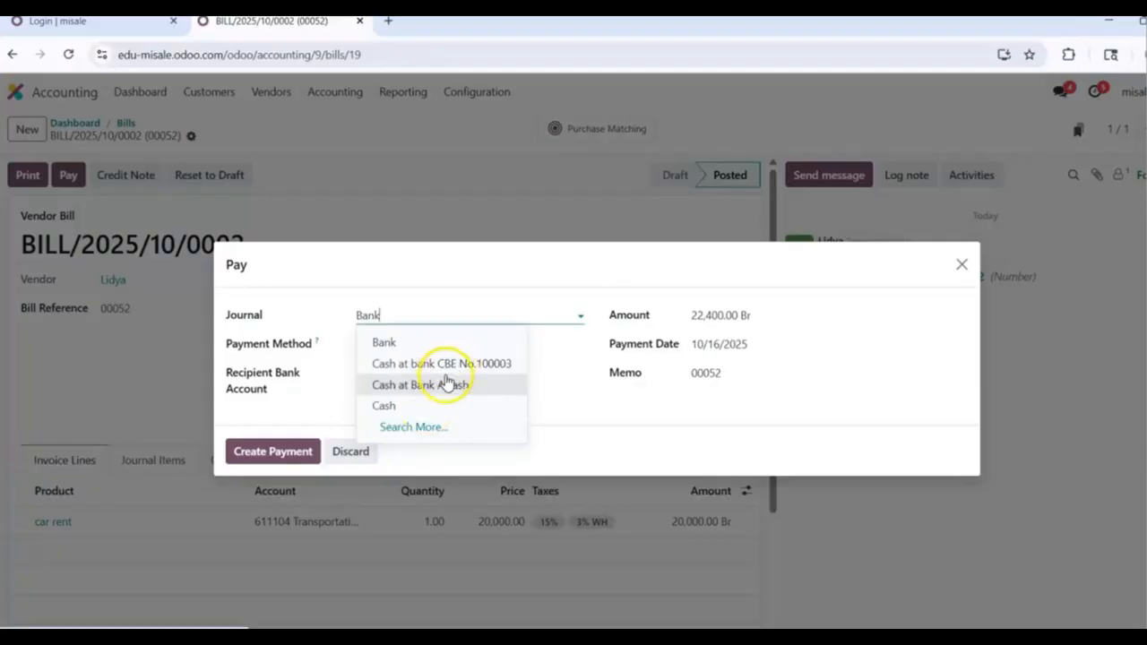
pyautogui.click(428, 410)
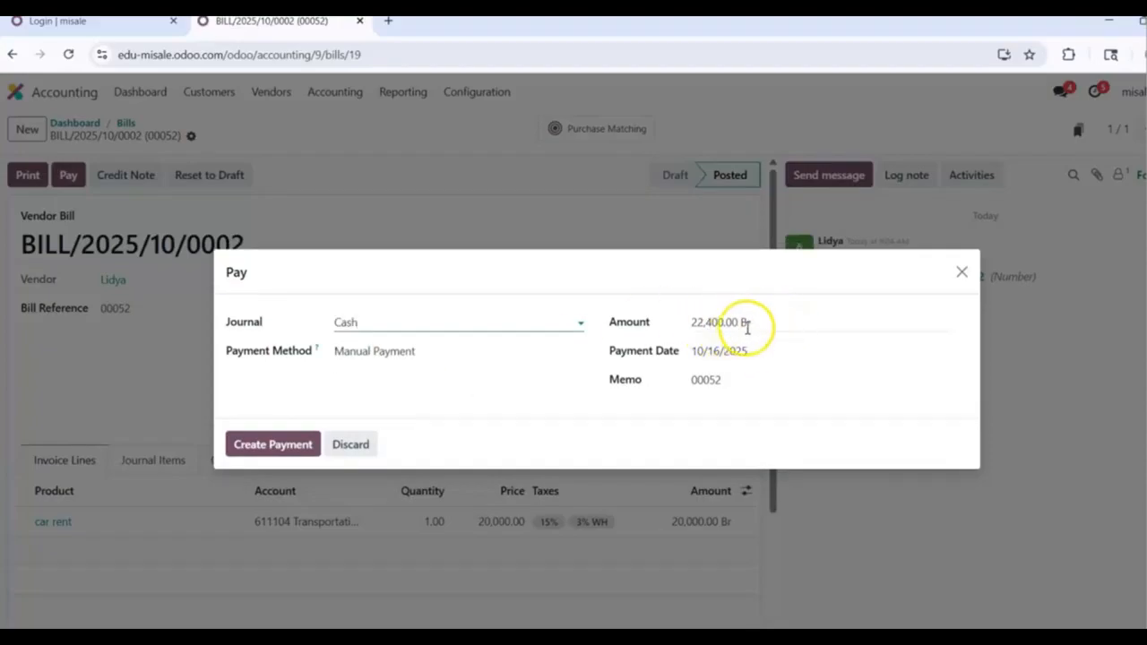
pyautogui.click(518, 323)
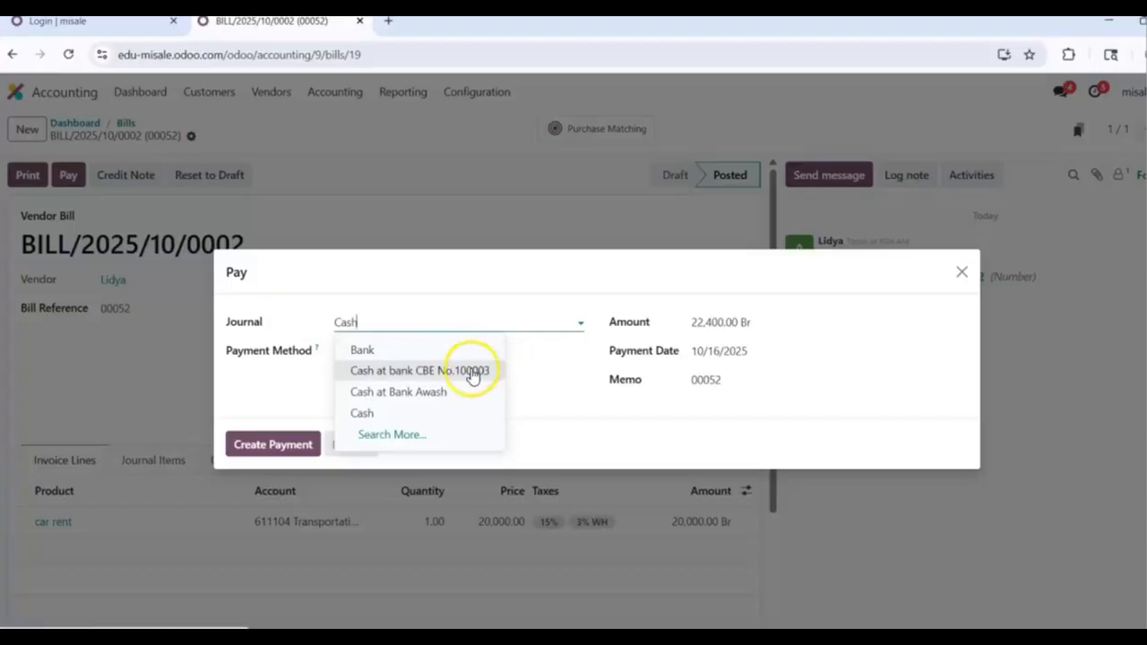
pyautogui.click(471, 370)
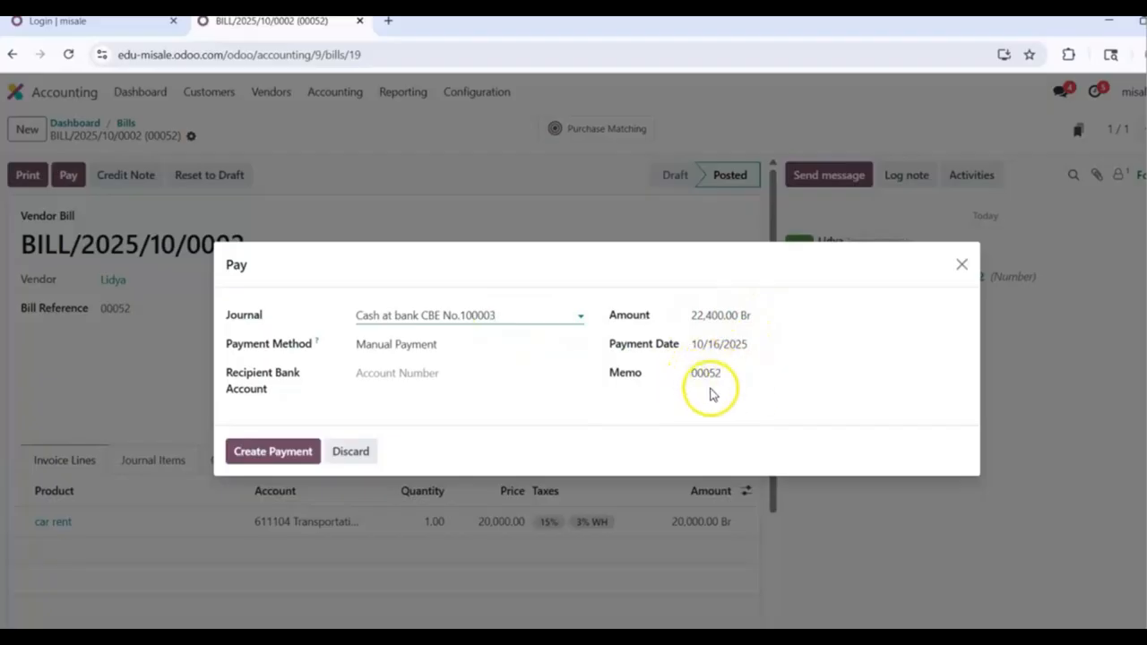
pyautogui.click(250, 459)
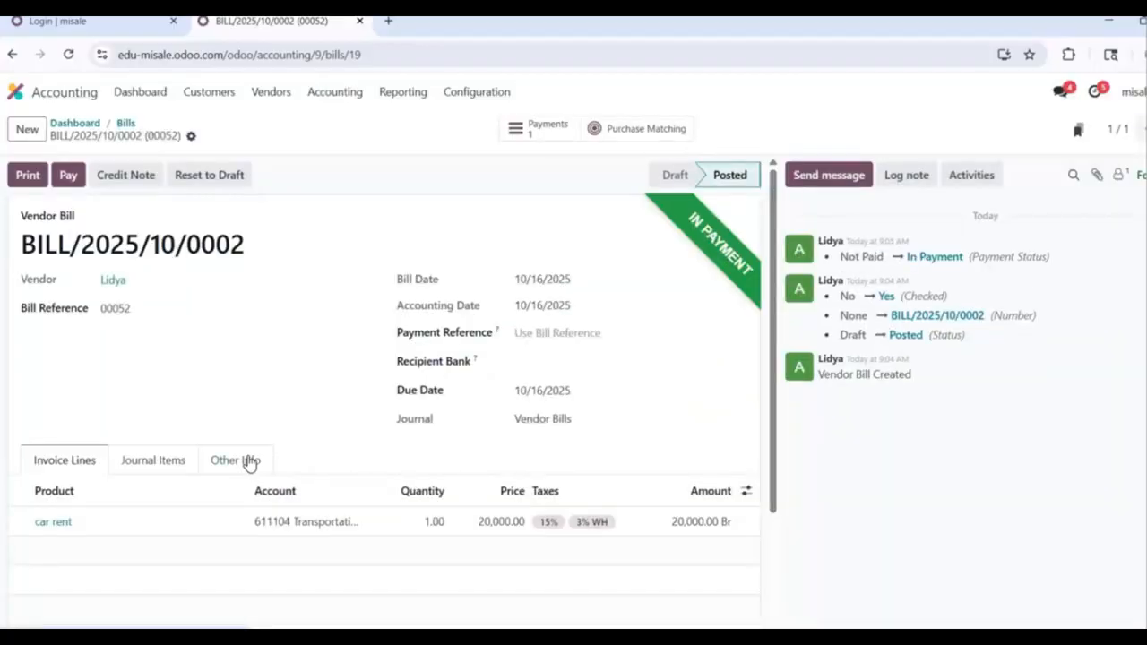
pyautogui.click(123, 124)
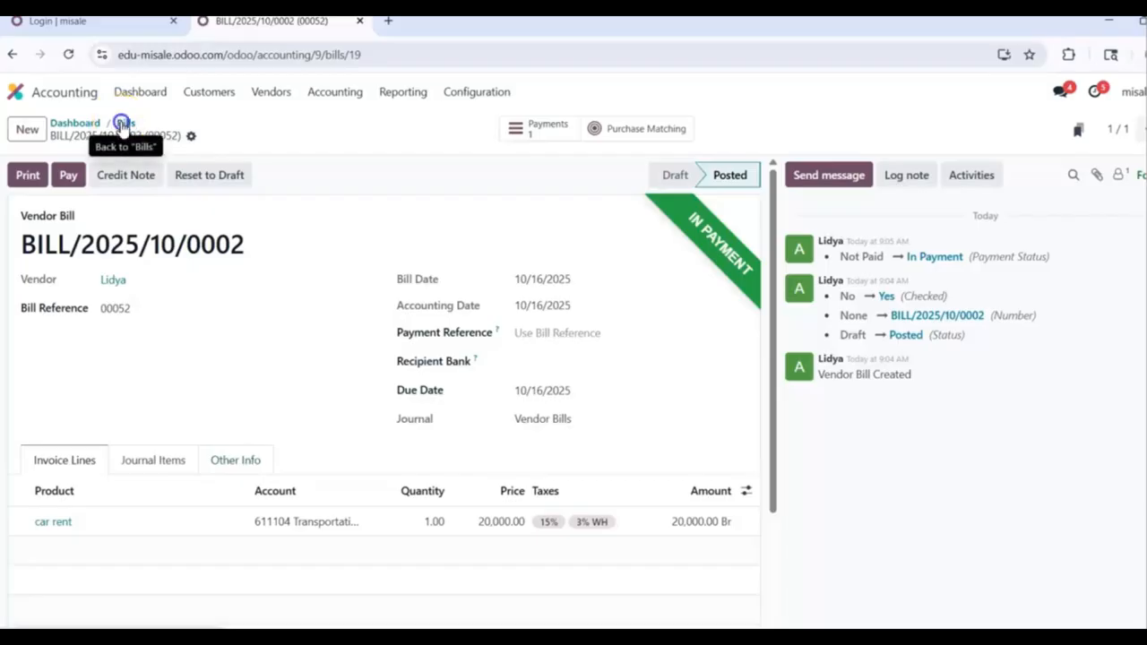